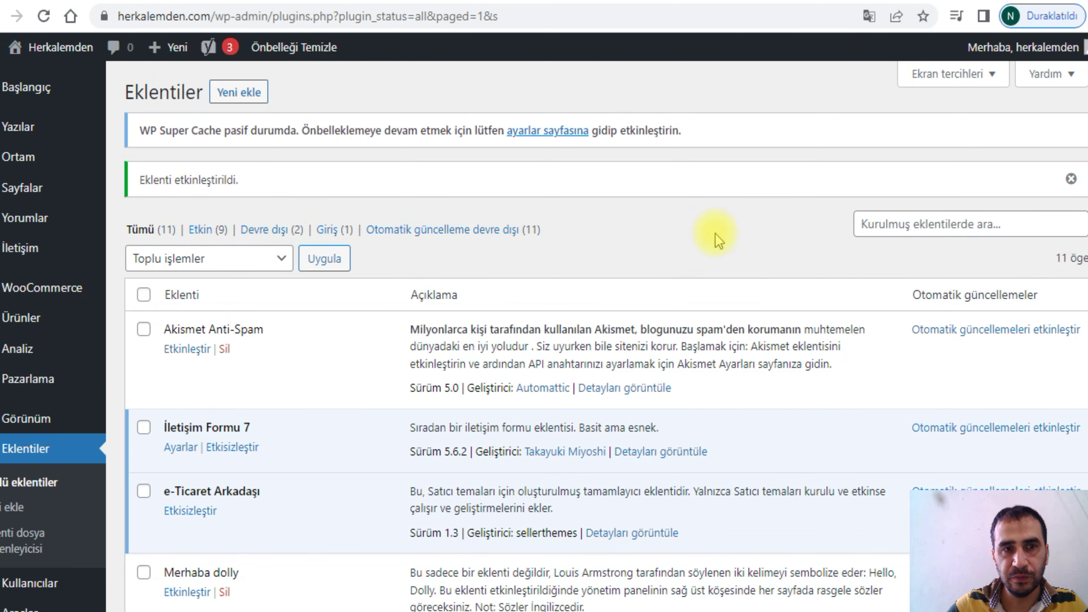
# Dismiss the 'Eklenti etkinleştirildi' notice on the Plugins page.
pyautogui.click(1071, 179)
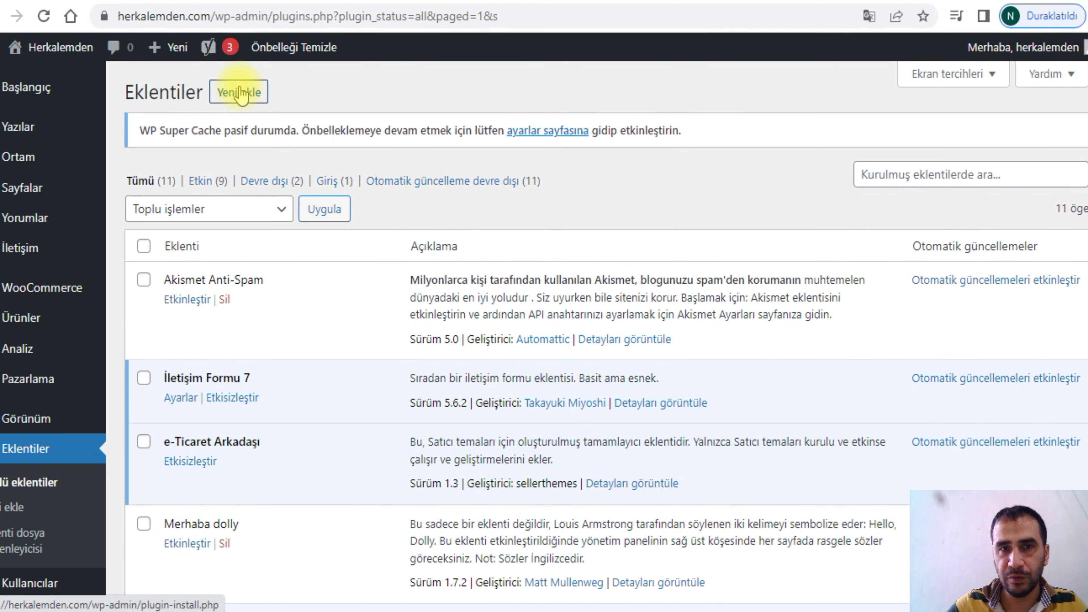
# On Add Plugins, search for 'paytr', then replace the search term with 'iyzico'.
pyautogui.click(242, 94)
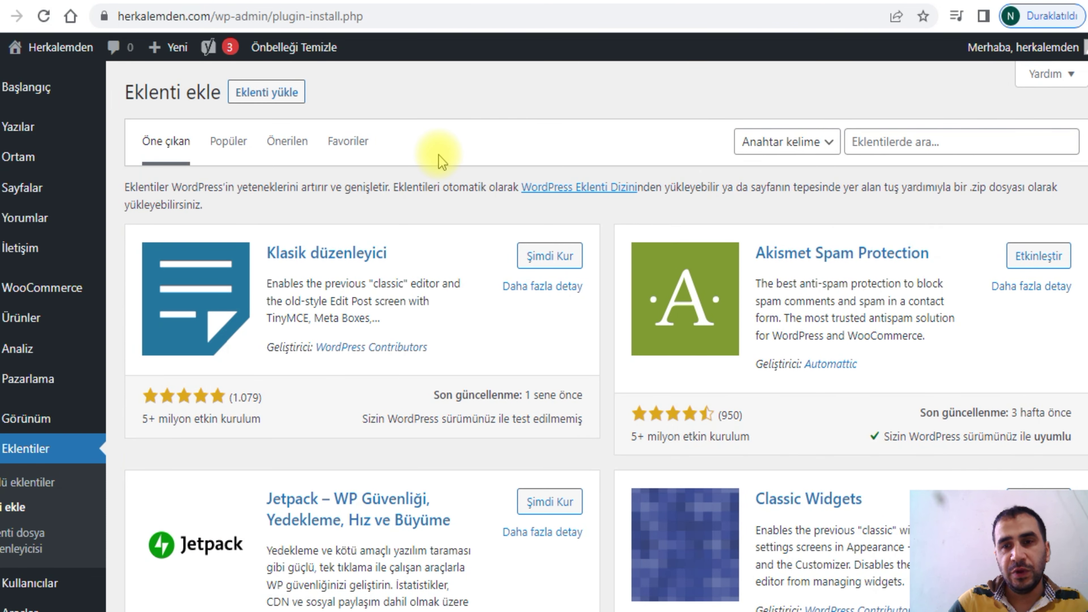
pyautogui.click(943, 141)
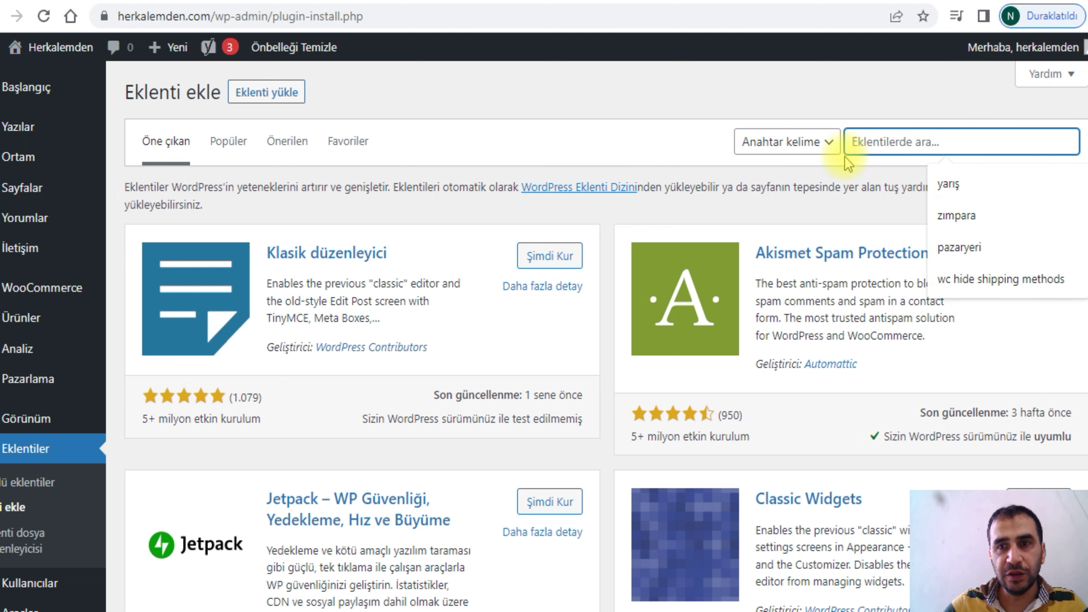
pyautogui.click(876, 81)
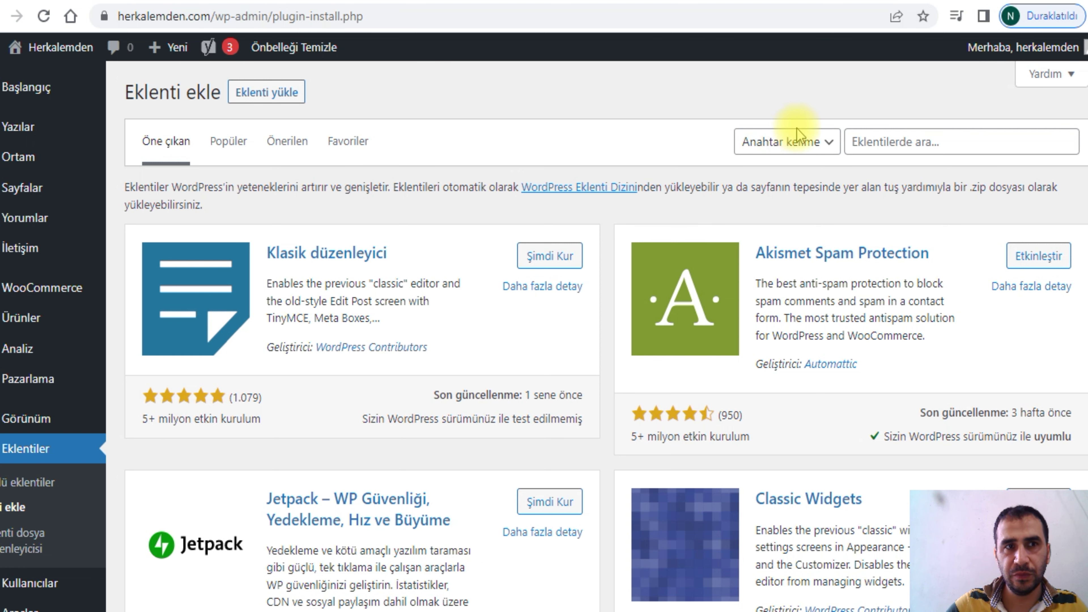
pyautogui.click(904, 142)
pyautogui.write('p')
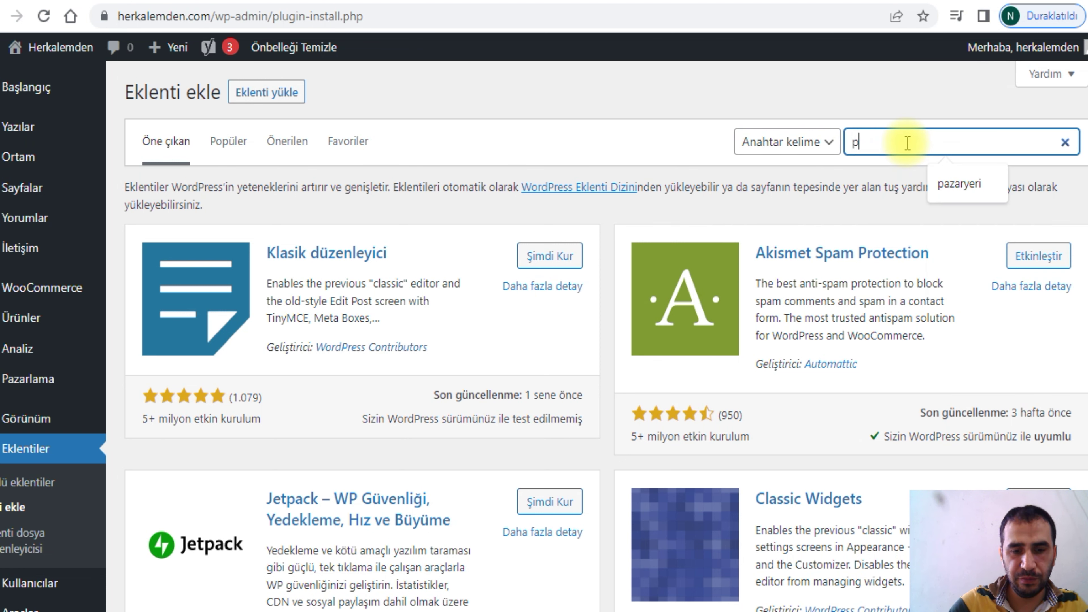
pyautogui.write('aytr')
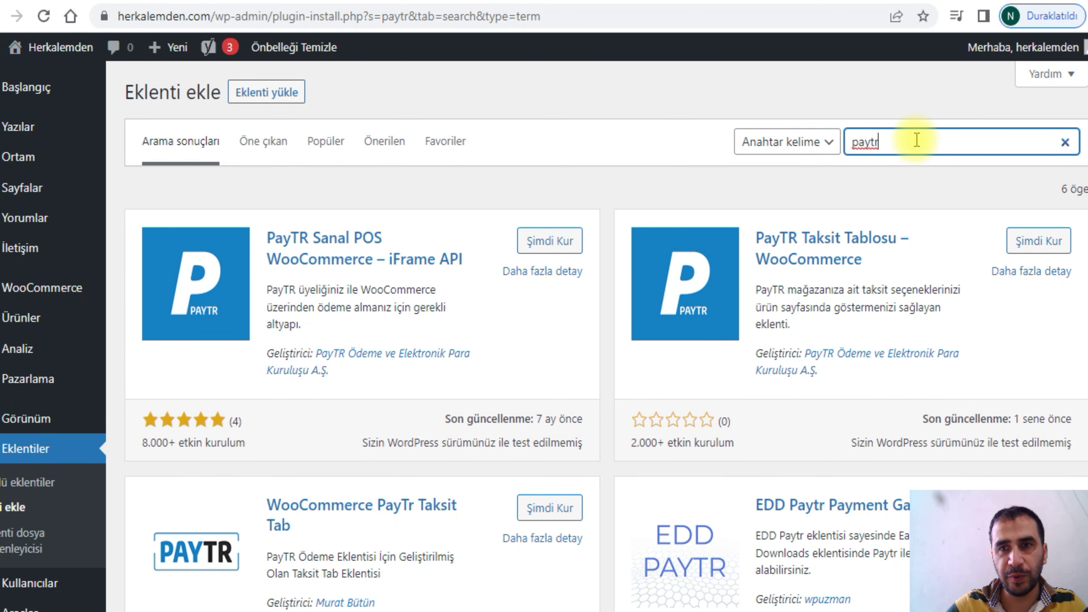
pyautogui.moveTo(919, 142); pyautogui.dragTo(804, 163)
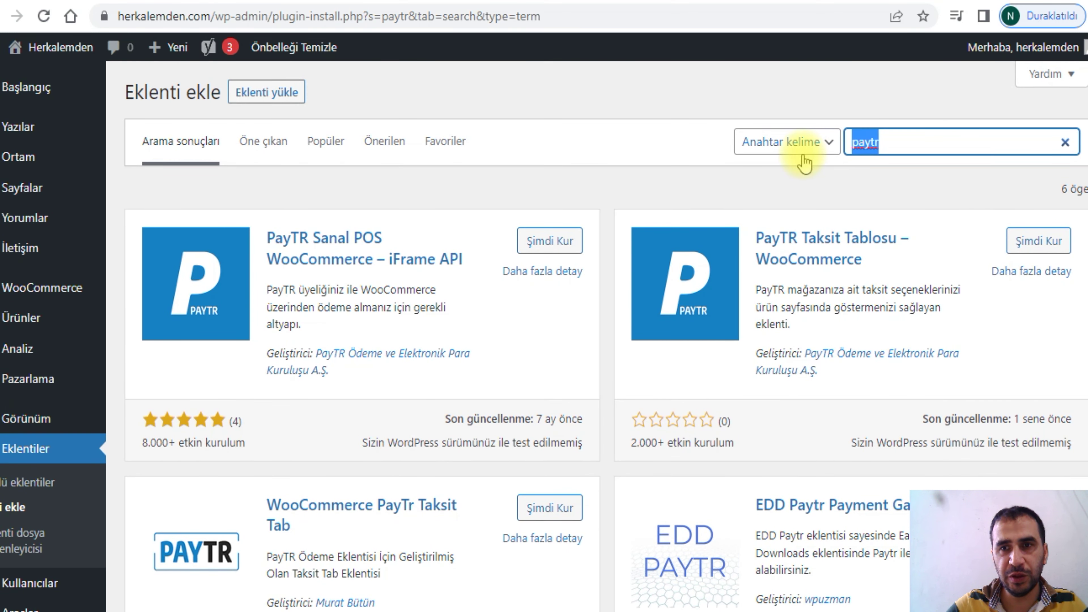
pyautogui.press('BackSpace')
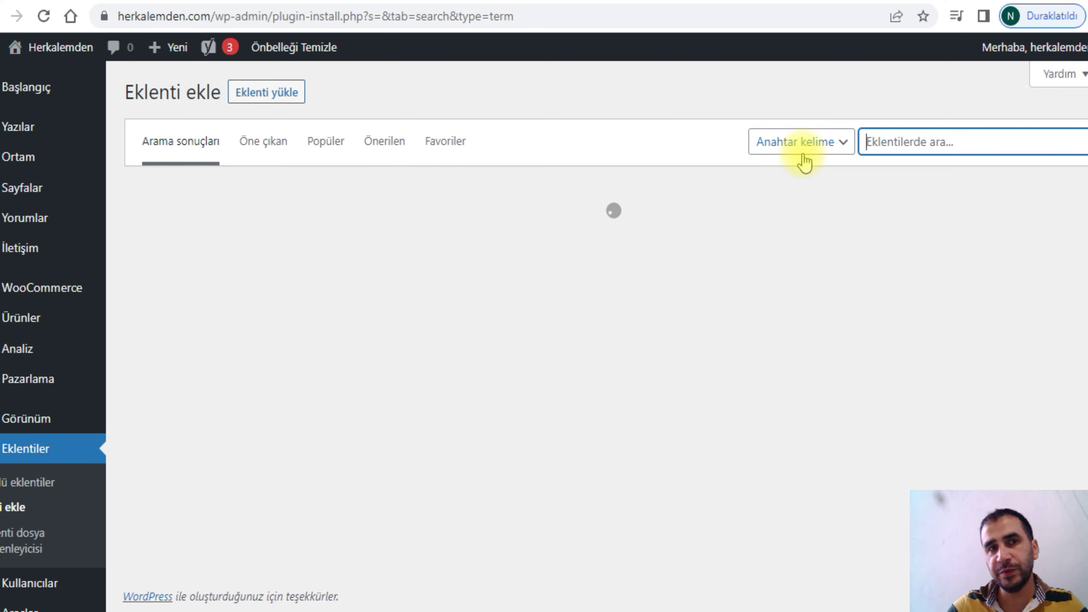
pyautogui.write('i')
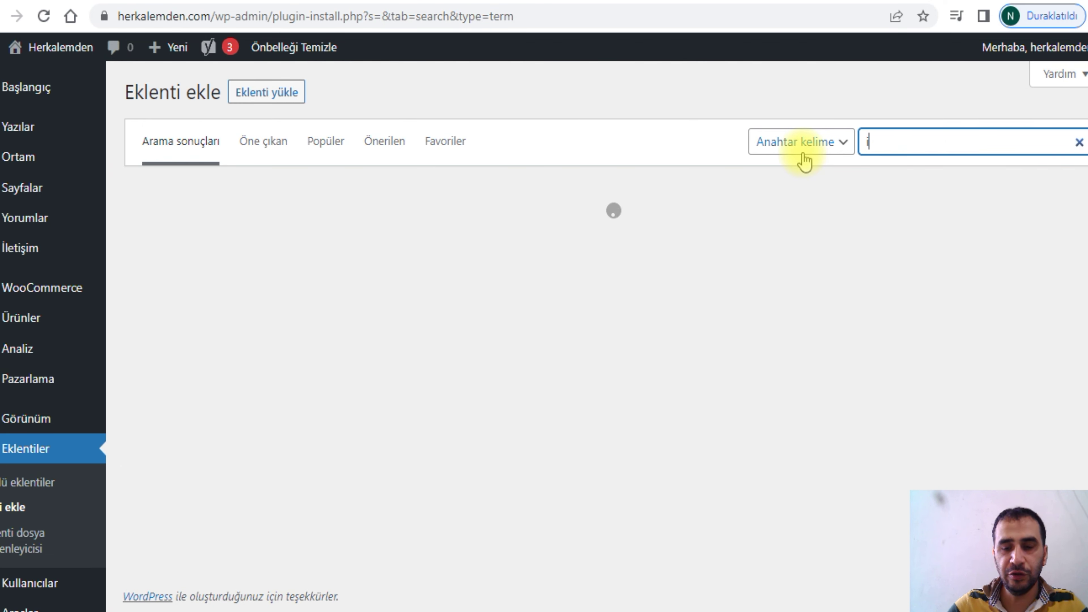
pyautogui.write('yzico')
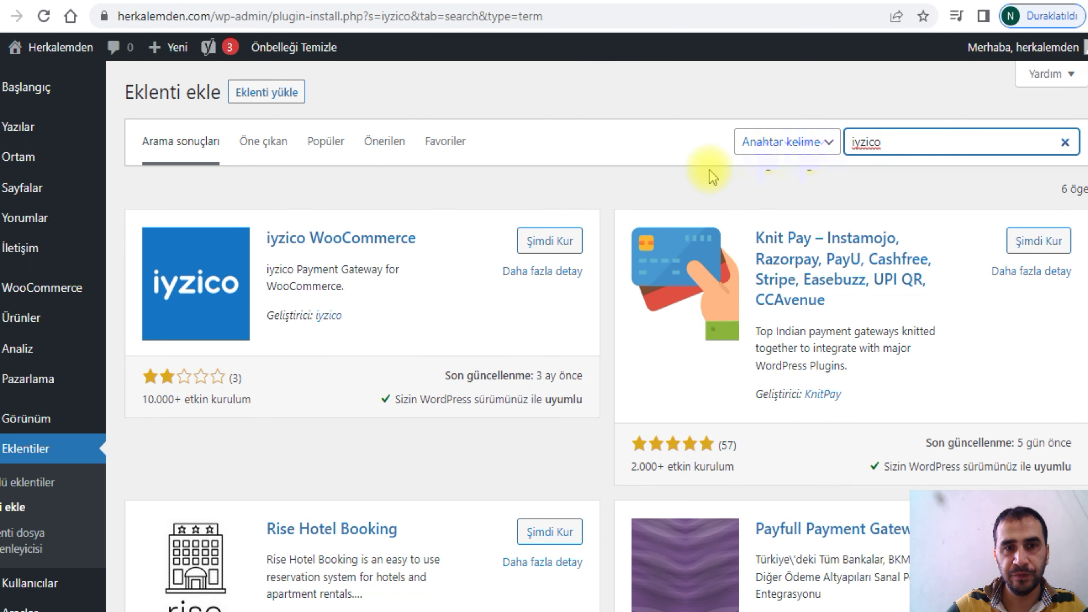
# Translate the results page into Türkçe, then install and activate the iyzico WooCommerce plugin.
pyautogui.rightClick(499, 393)
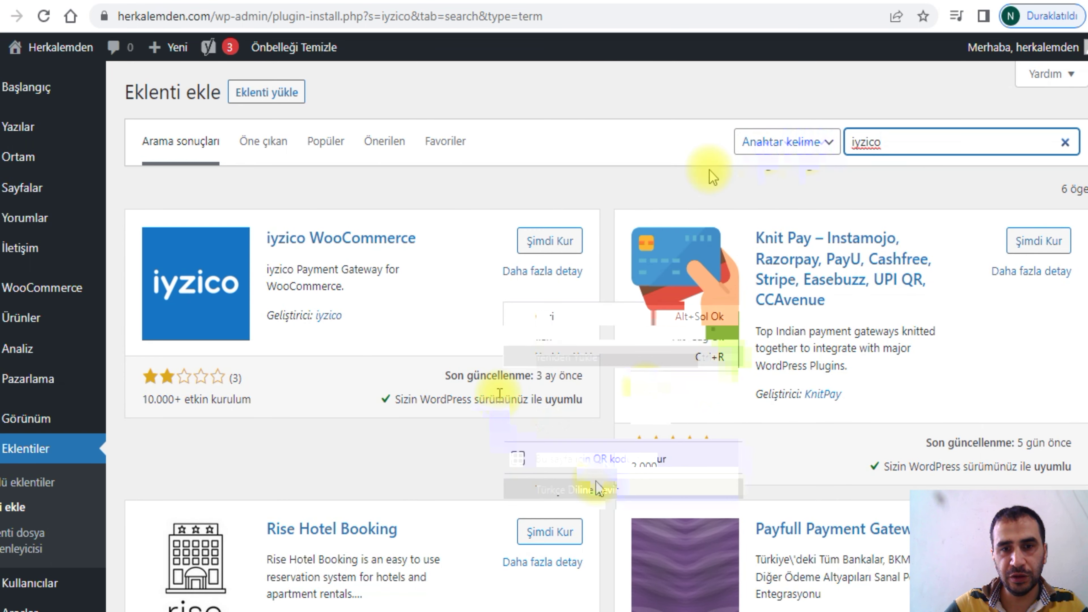
pyautogui.click(535, 493)
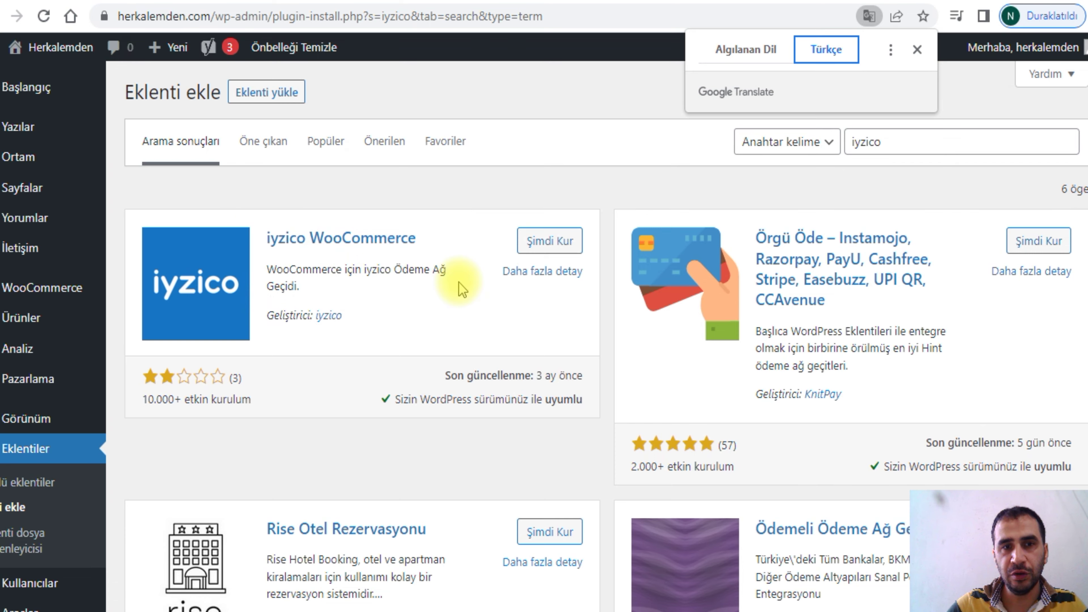
pyautogui.scroll(-2, 414, 203)
pyautogui.scroll(2, 415, 202)
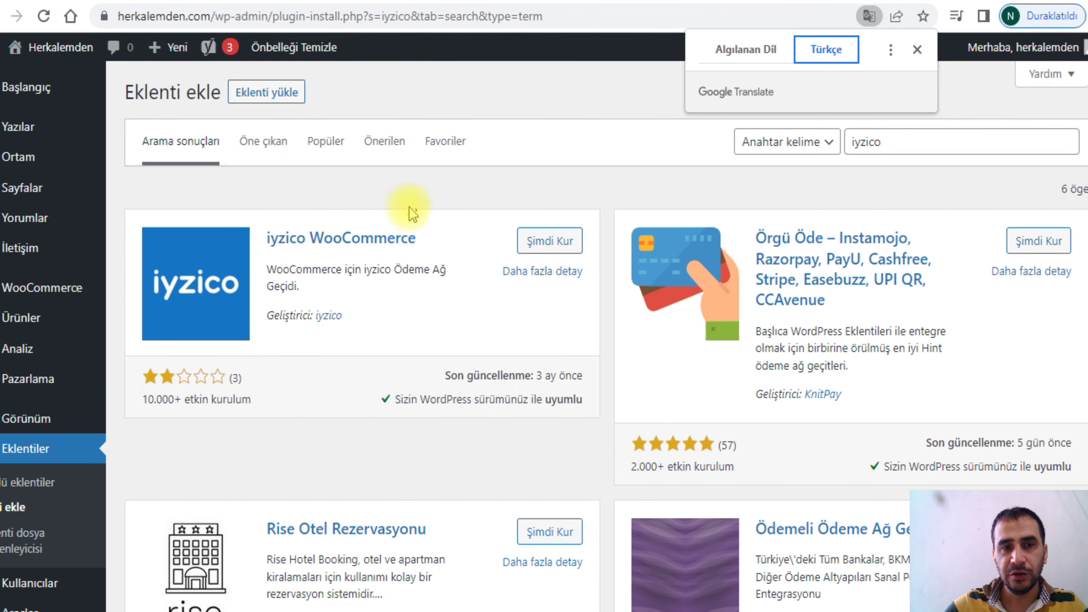
pyautogui.click(547, 241)
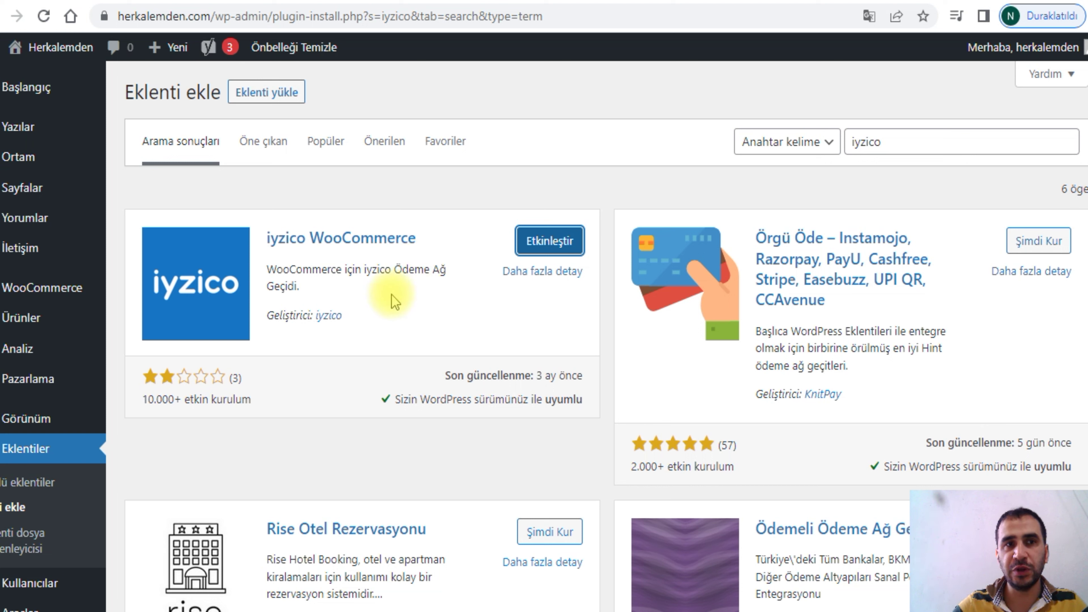
pyautogui.click(549, 245)
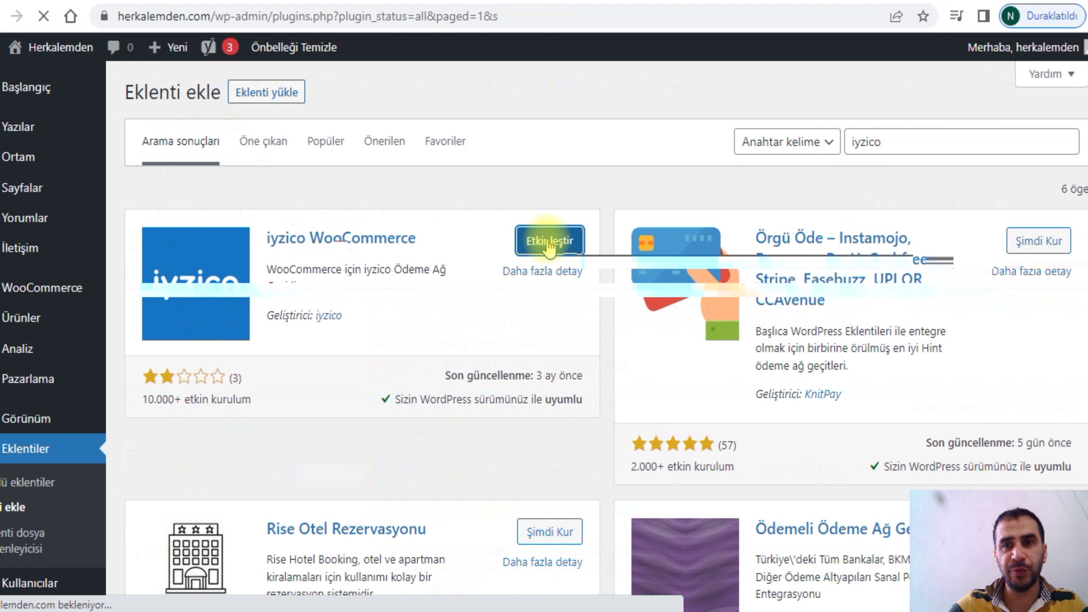
# Scroll through the Plugins list to confirm iyzico WooCommerce is active (12 plugins, 10 active).
pyautogui.scroll(-4, 595, 267)
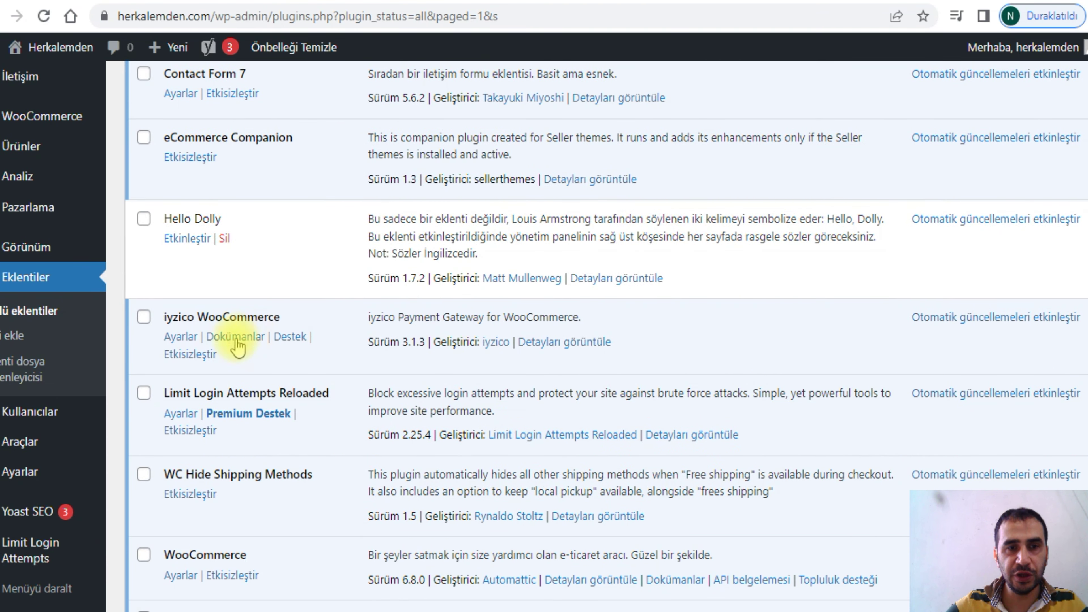
pyautogui.scroll(-3, 282, 84)
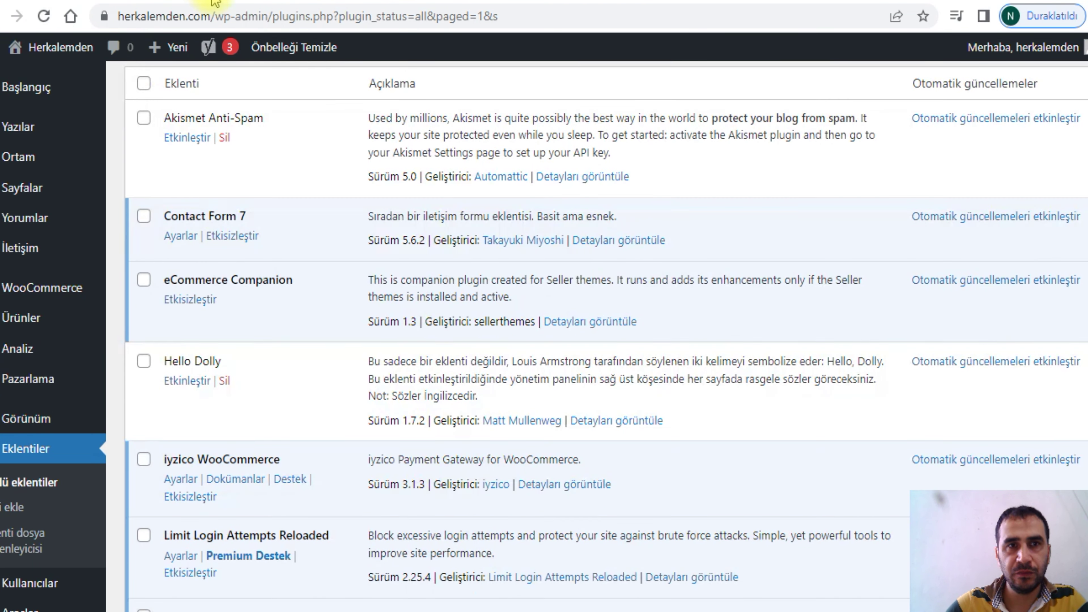
pyautogui.scroll(2, 505, 249)
pyautogui.moveTo(73, 300)
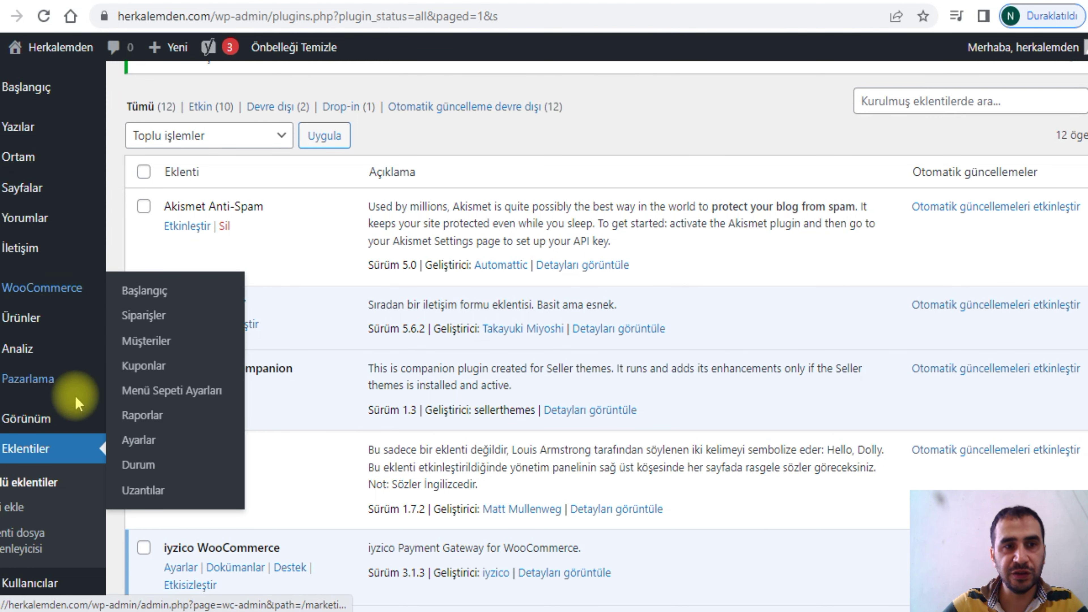
pyautogui.scroll(1, 264, 158)
pyautogui.scroll(3, 265, 157)
# Try a 'woo' plugin search, clear it, and go to WooCommerce > Ayarlar.
pyautogui.click(248, 95)
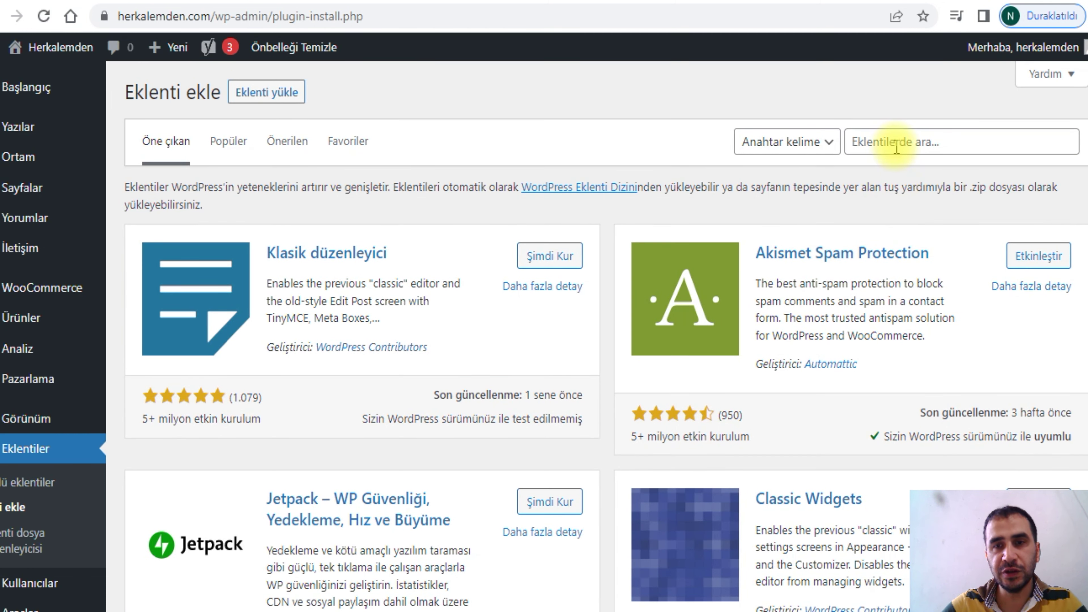
pyautogui.click(895, 147)
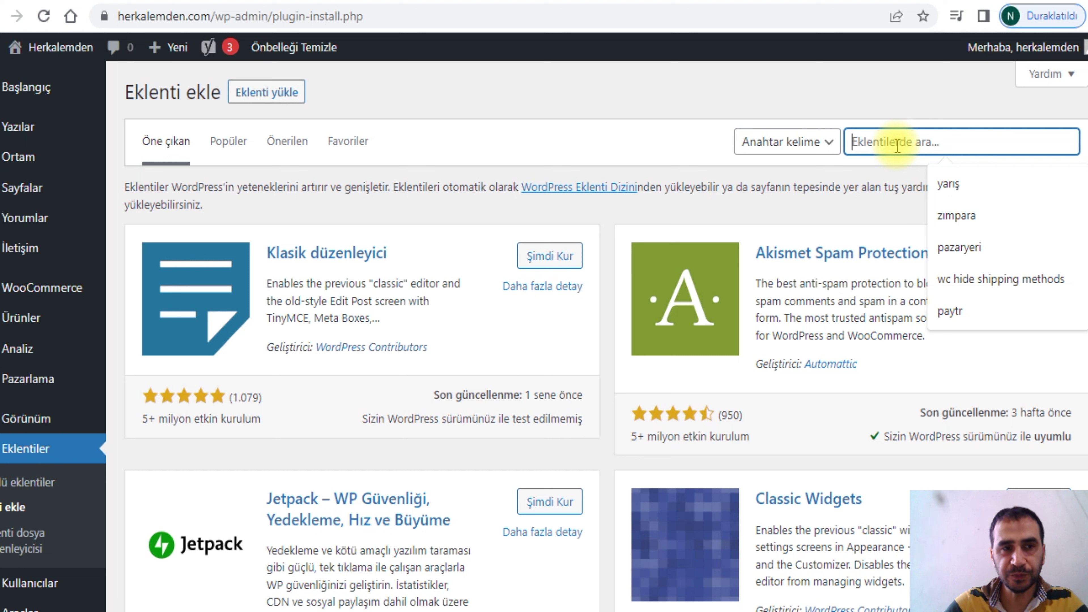
pyautogui.write('woo')
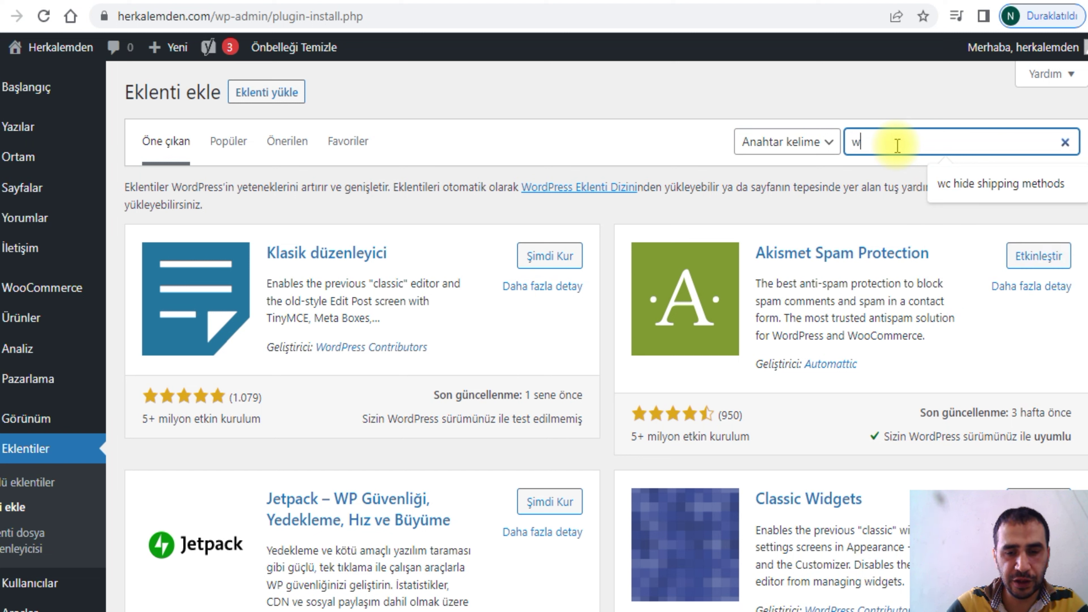
pyautogui.press('BackSpace')
pyautogui.press('BackSpace')
pyautogui.press('BackSpace')
pyautogui.press('Escape')
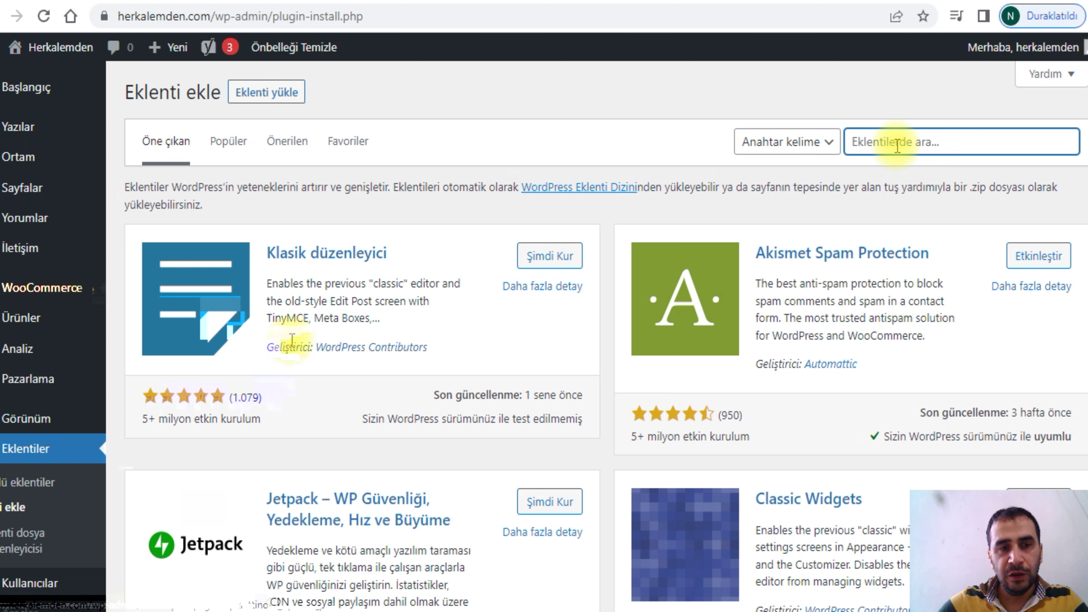
pyautogui.click(371, 275)
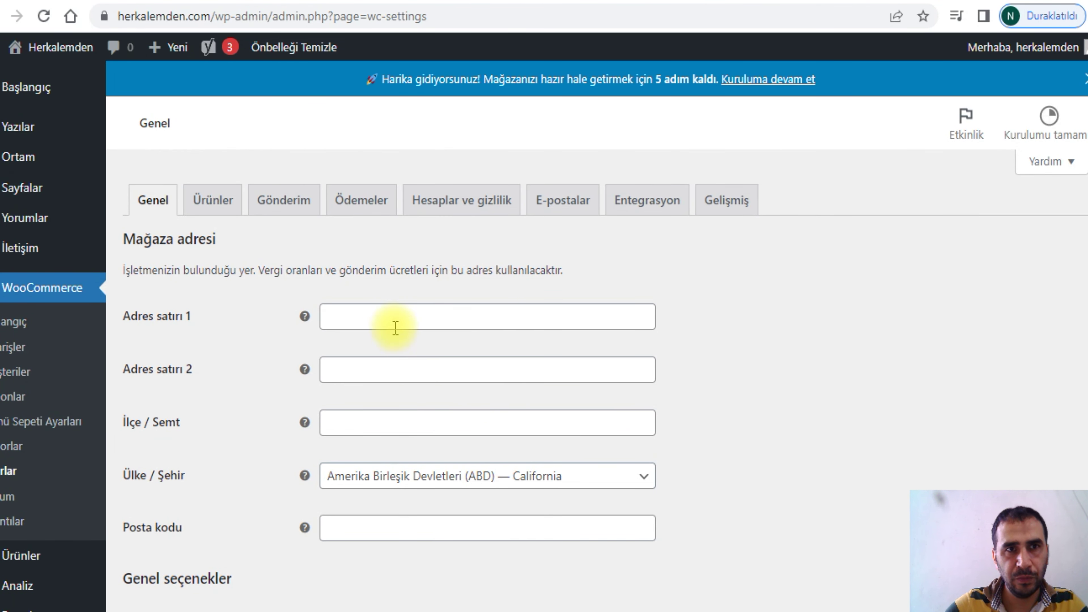
# Fill Adres satırı 1 from a saved address and add 'caddesi no:5'.
pyautogui.click(389, 310)
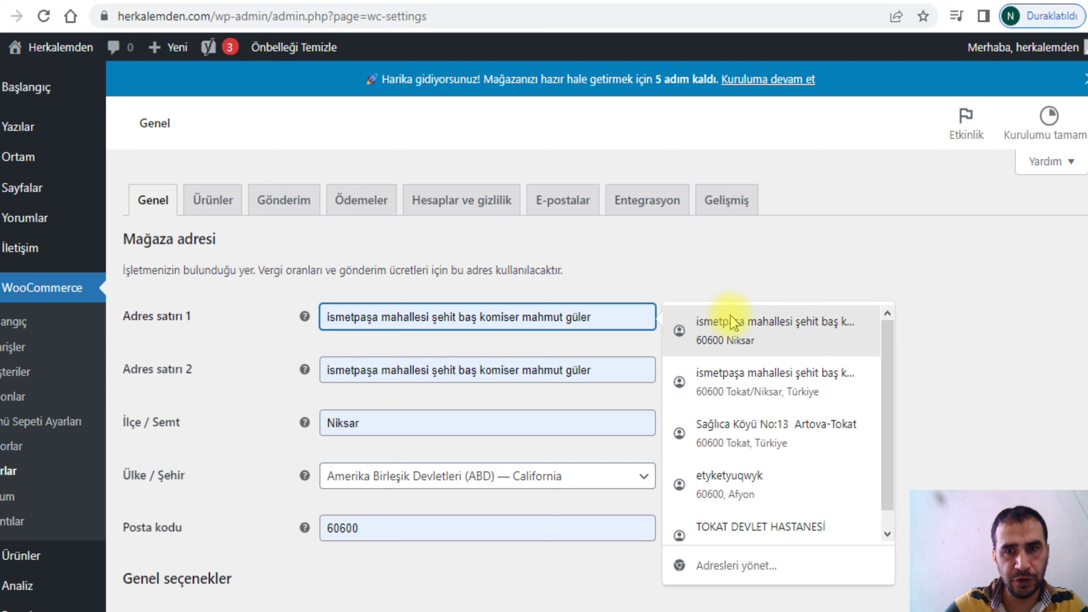
pyautogui.click(736, 323)
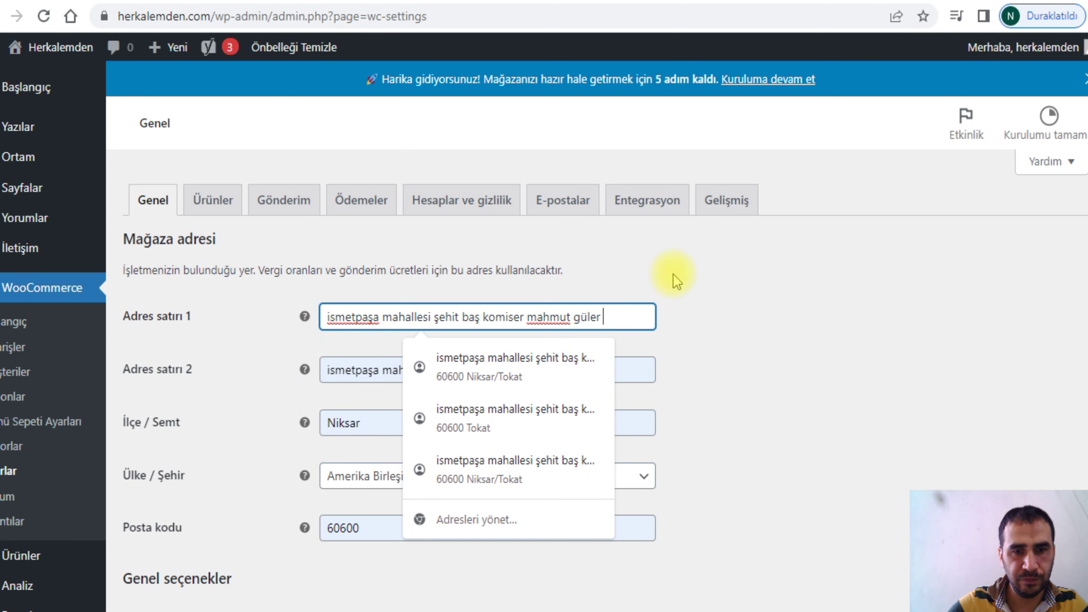
pyautogui.write('caddesi no:56')
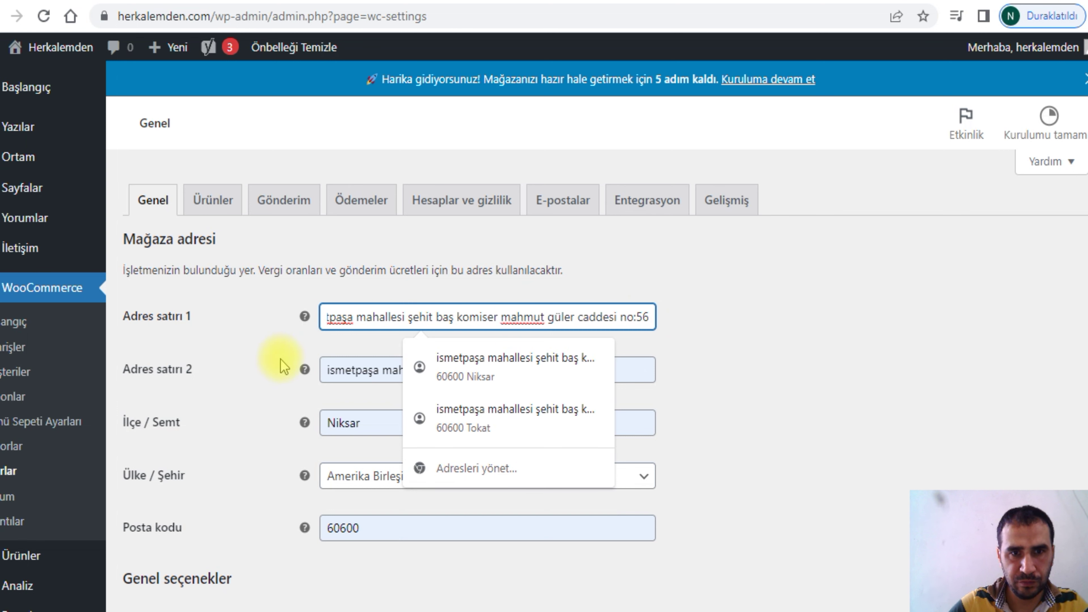
# Replace Adres satırı 2 with the suggestion that appears after typing 'fatih'.
pyautogui.click(347, 370)
pyautogui.moveTo(581, 368); pyautogui.dragTo(174, 389)
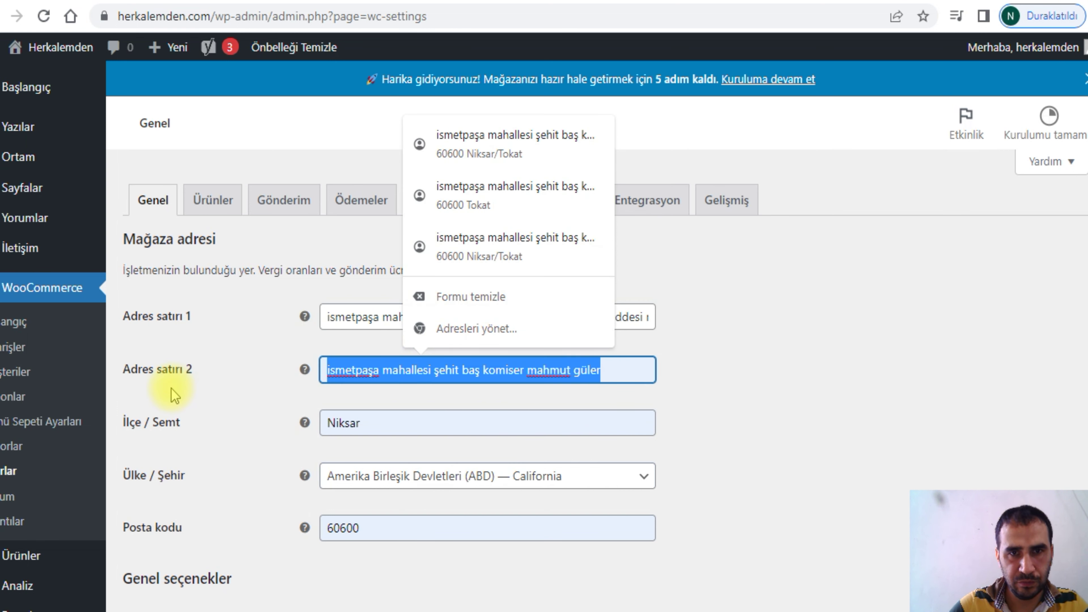
pyautogui.press('BackSpace')
pyautogui.write('fatih mahallesi karabey sokak no:55')
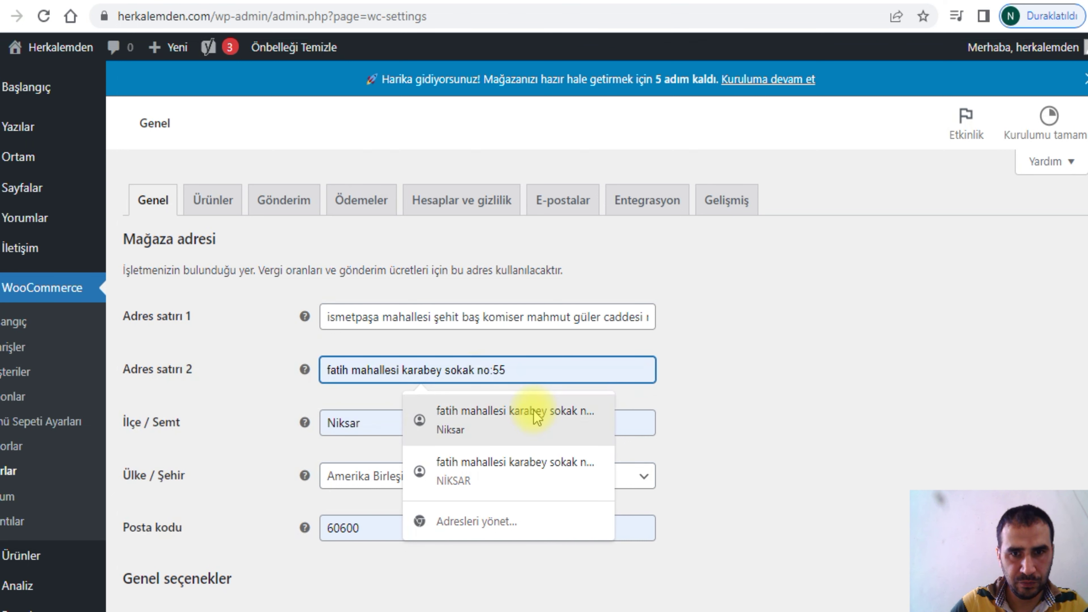
pyautogui.click(517, 416)
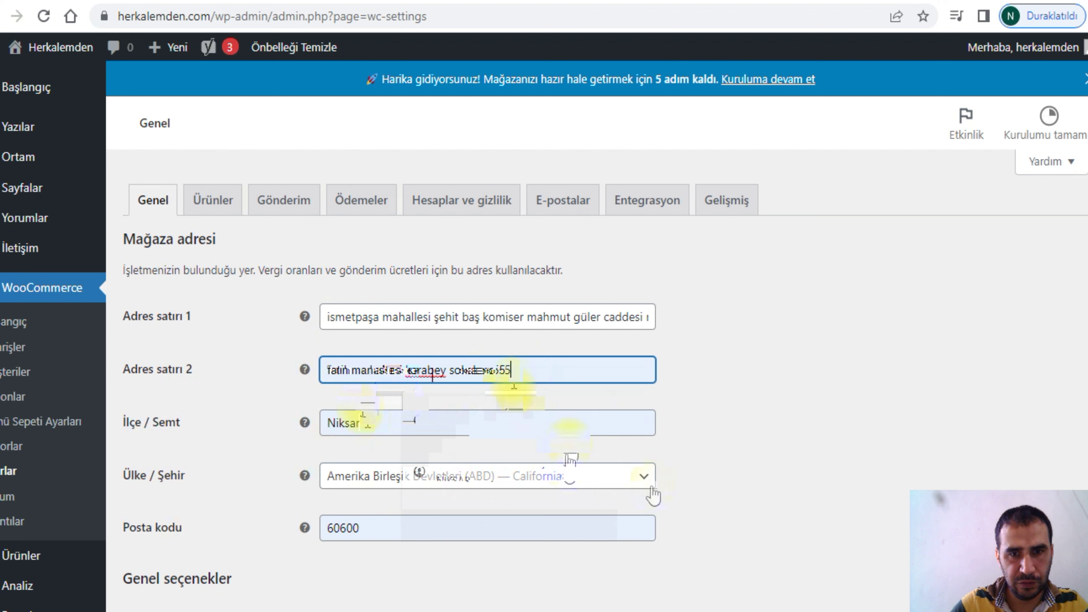
# Search 'türk' in the Ülke / Şehir list and choose Türkiye — Tokat.
pyautogui.click(645, 481)
pyautogui.scroll(-20, 554, 352)
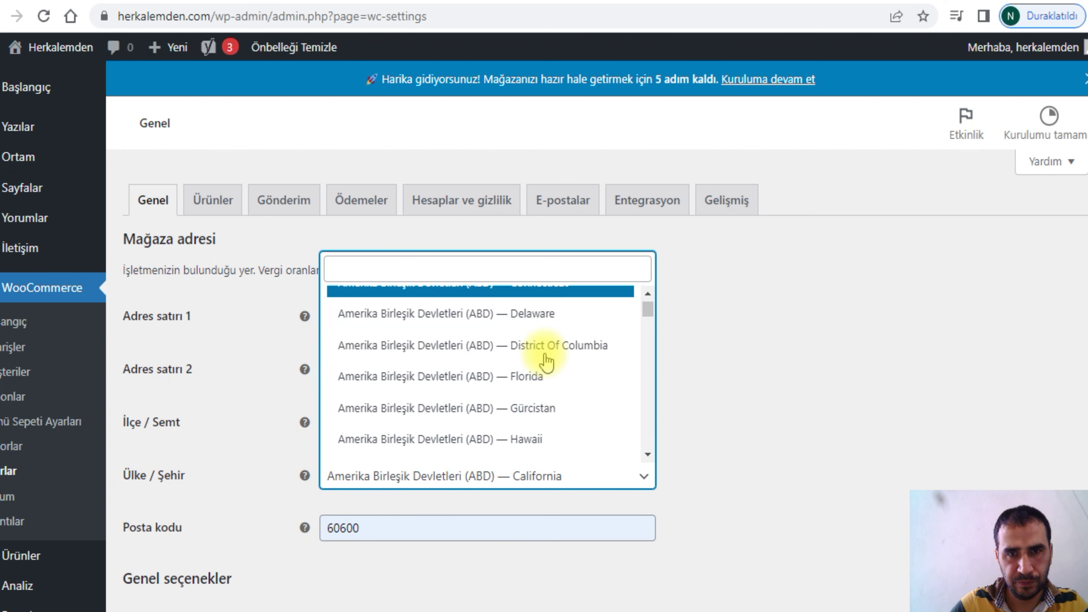
pyautogui.scroll(-5, 591, 413)
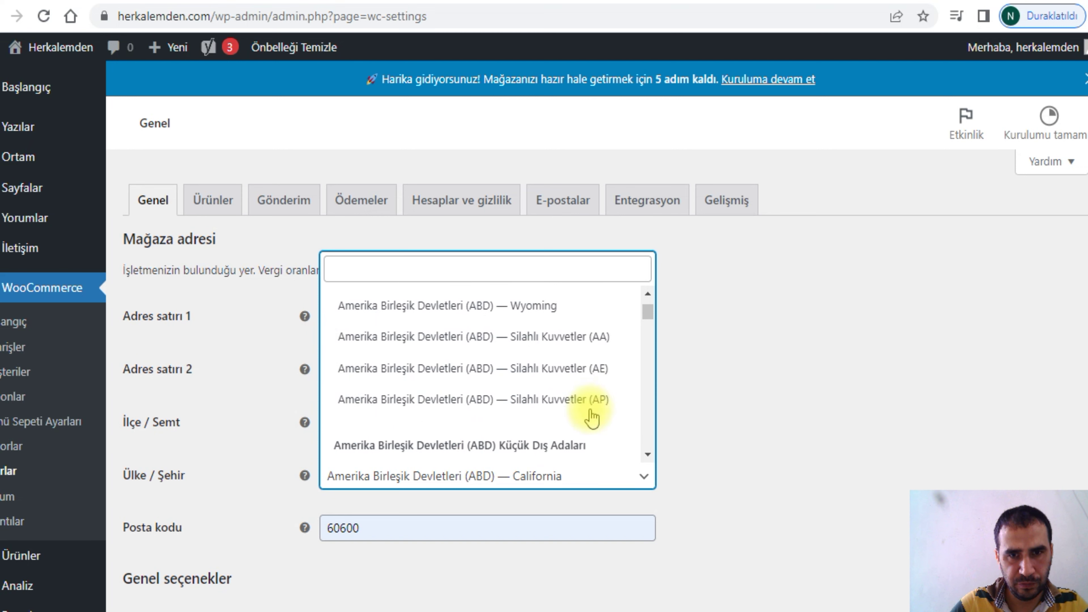
pyautogui.scroll(-3, 583, 409)
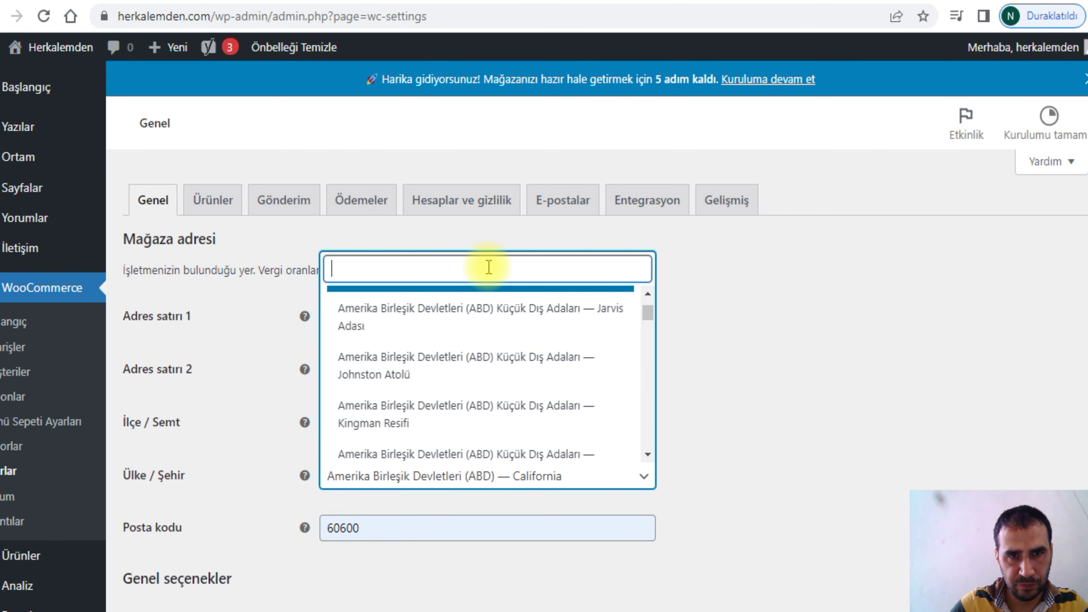
pyautogui.write('tür')
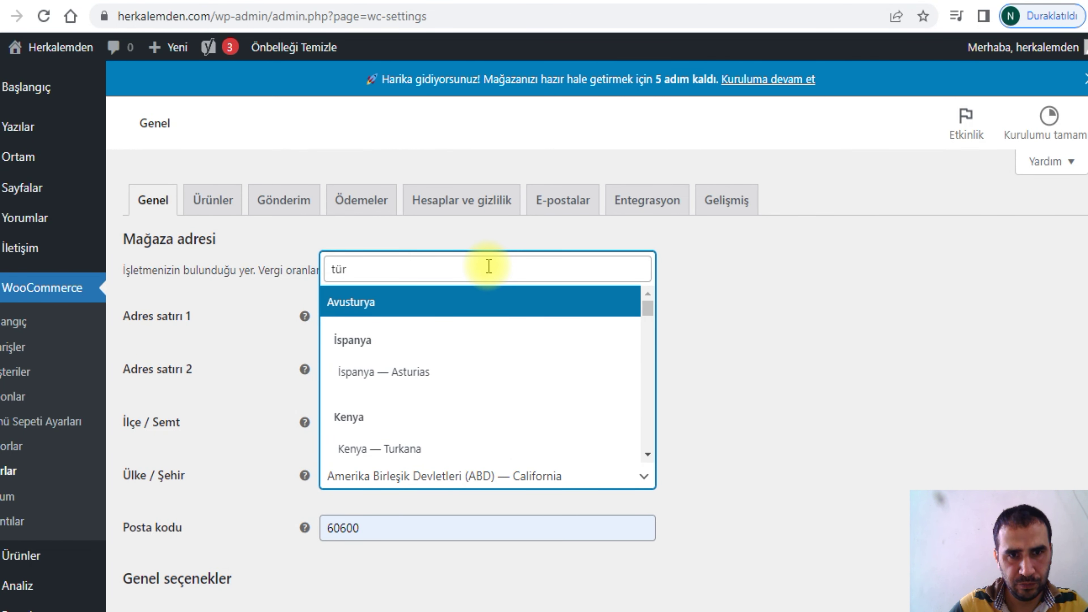
pyautogui.write('k')
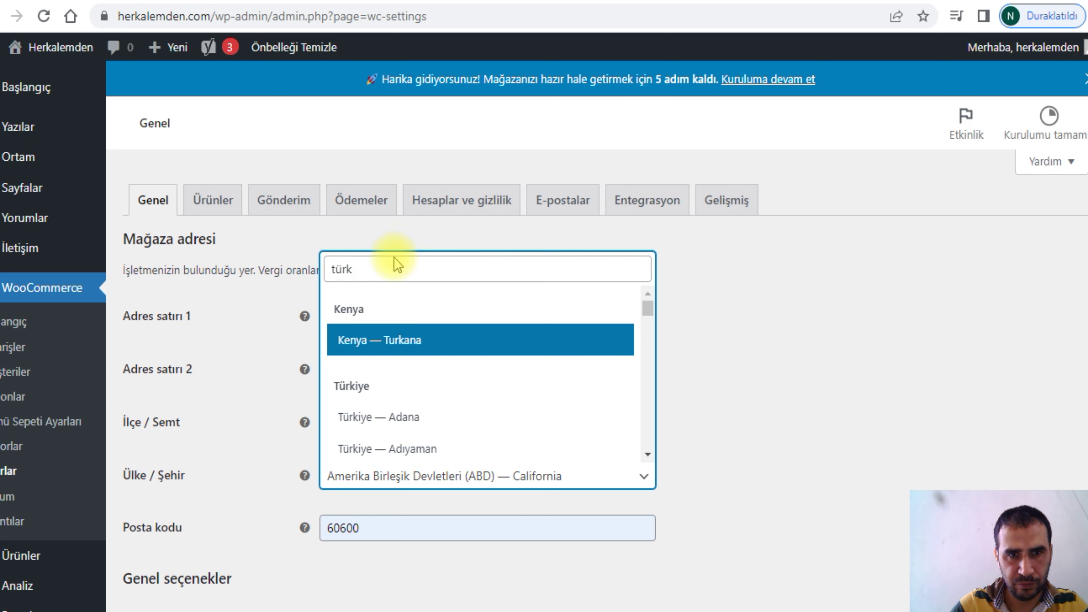
pyautogui.scroll(-3, 396, 402)
pyautogui.scroll(-20, 396, 403)
pyautogui.scroll(-8, 426, 380)
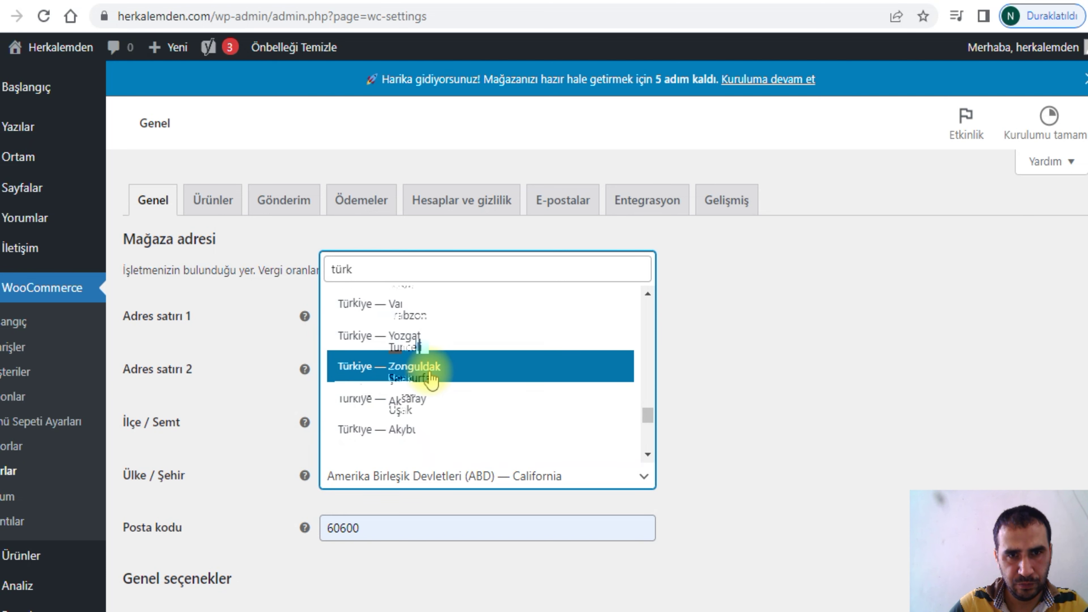
pyautogui.scroll(2, 432, 380)
pyautogui.click(433, 319)
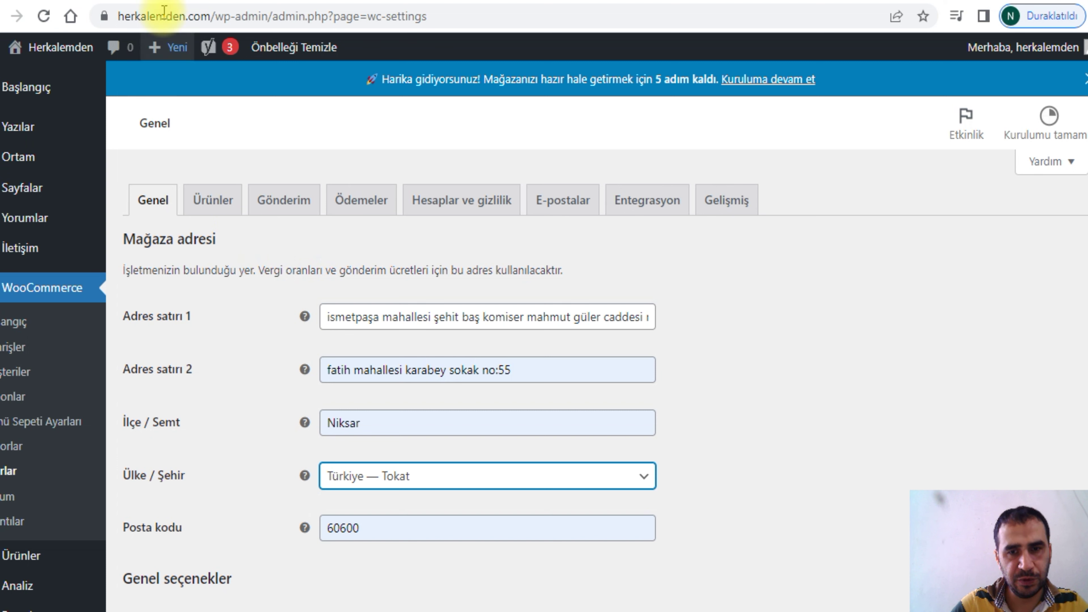
pyautogui.scroll(-7, 473, 260)
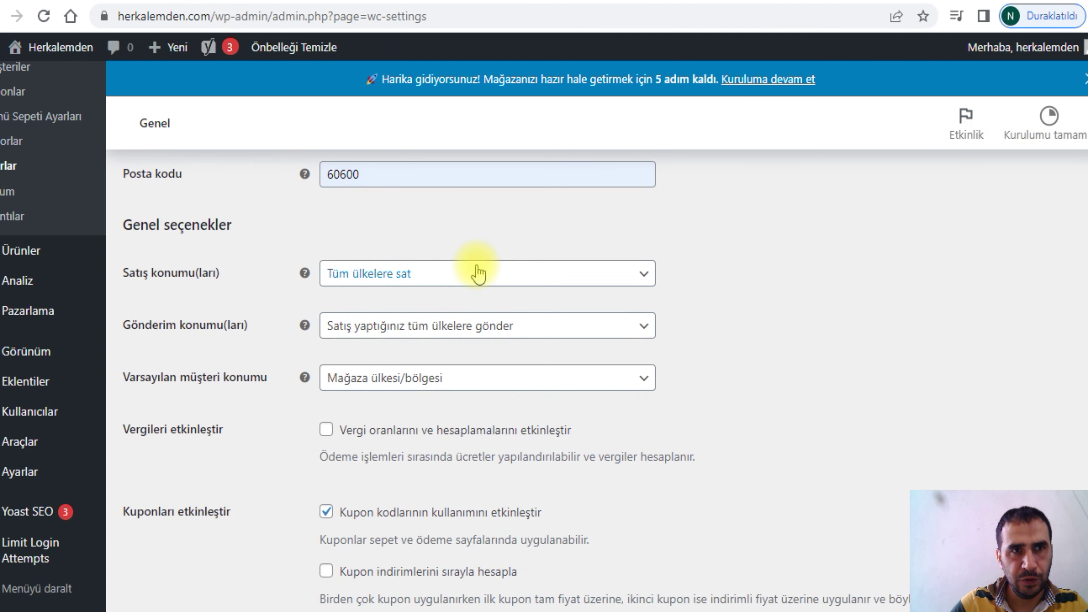
pyautogui.scroll(4, 458, 305)
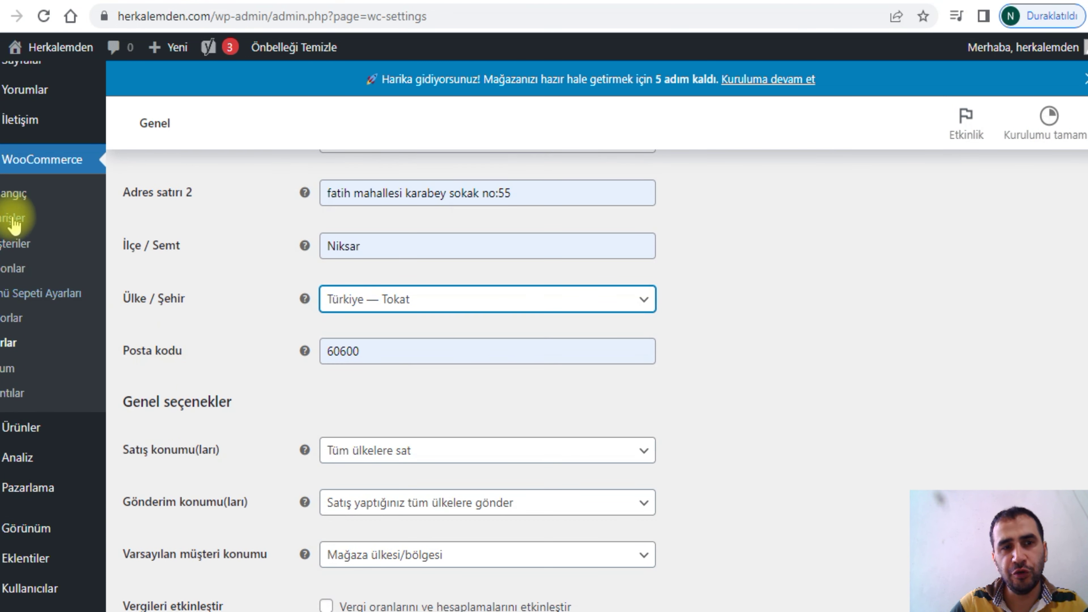
pyautogui.scroll(4, 295, 317)
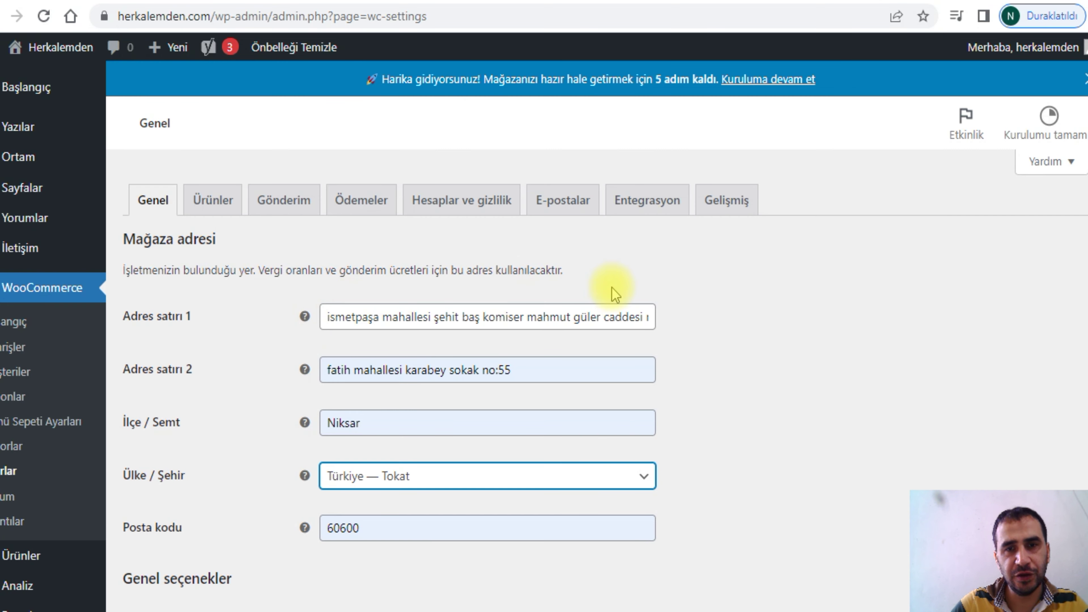
pyautogui.scroll(-8, 590, 357)
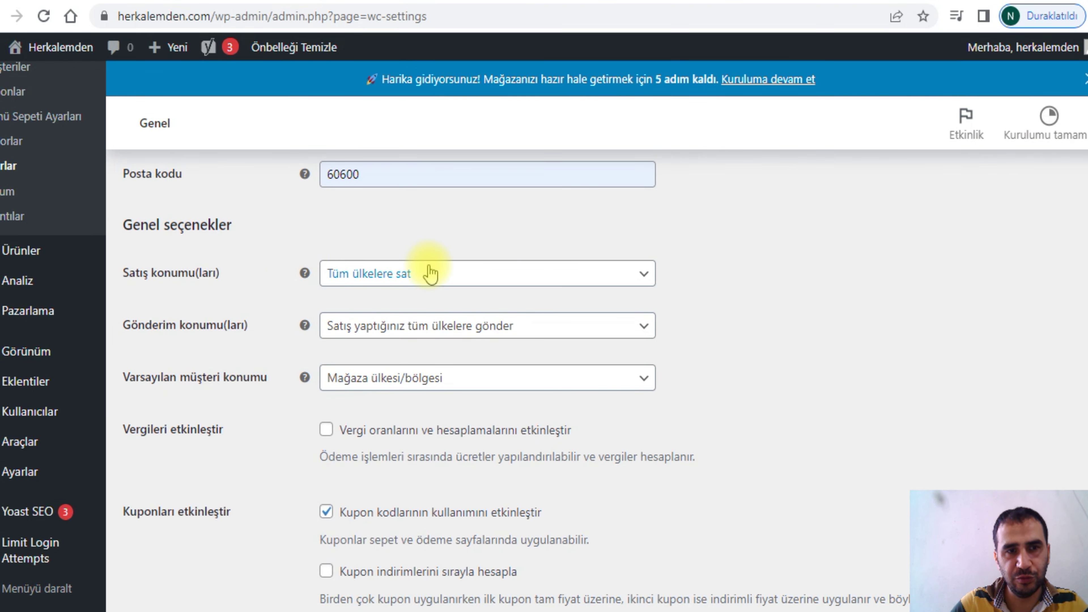
# Set Satış konumu to 'Belirli ülkelere sat' with Türkiye as the only country.
pyautogui.click(459, 282)
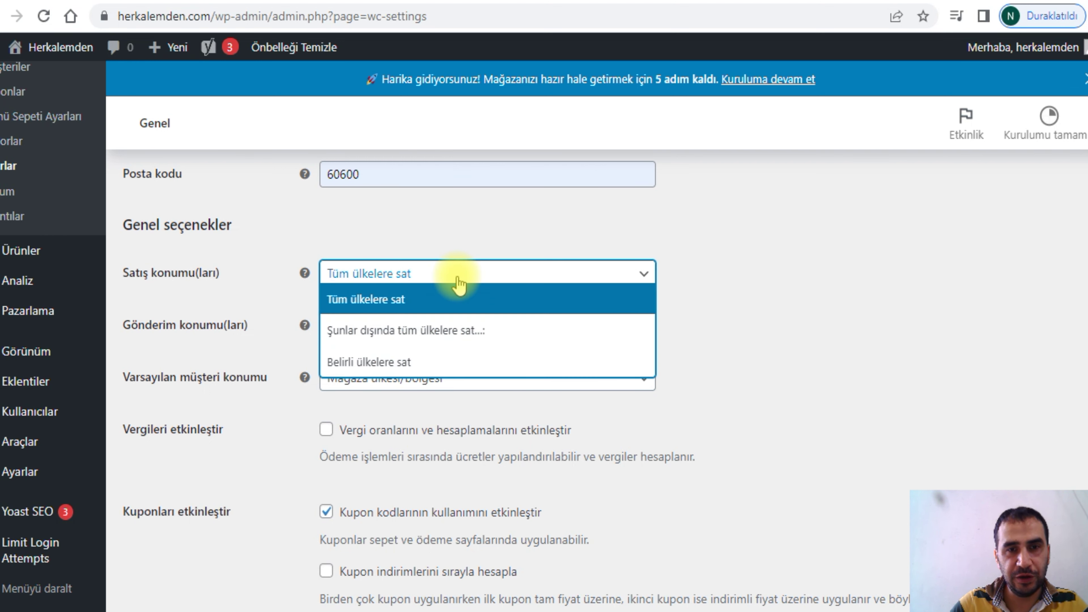
pyautogui.click(371, 362)
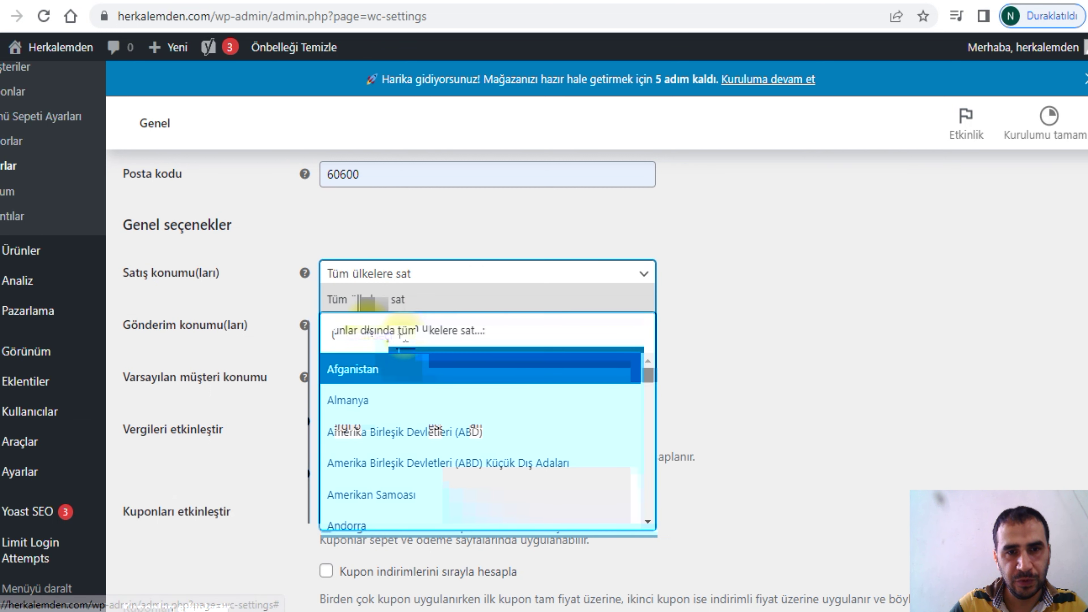
pyautogui.click(789, 357)
pyautogui.click(379, 338)
pyautogui.write('tü')
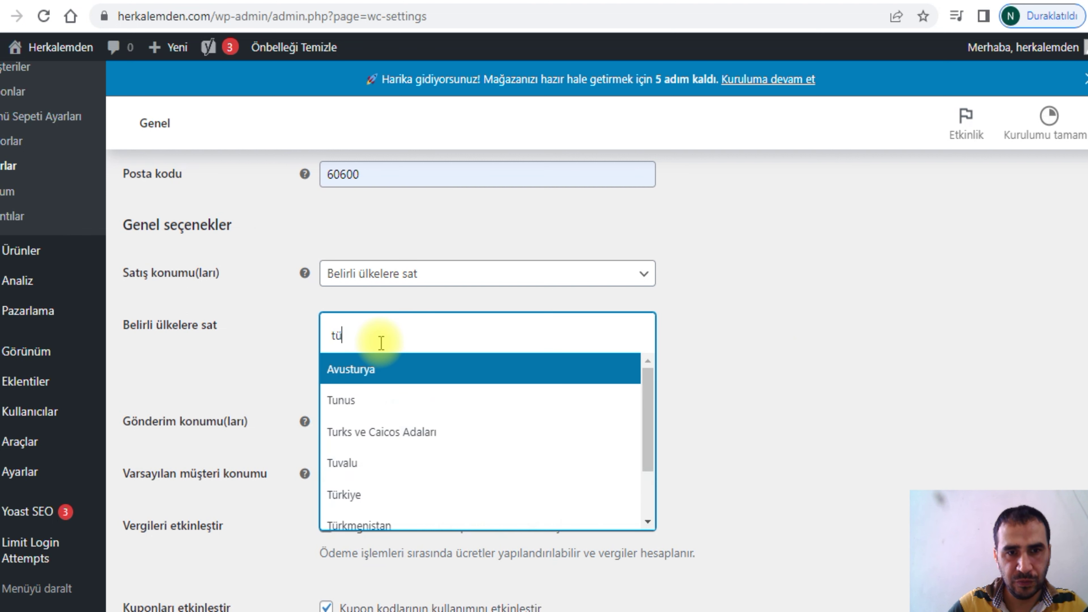
pyautogui.click(344, 495)
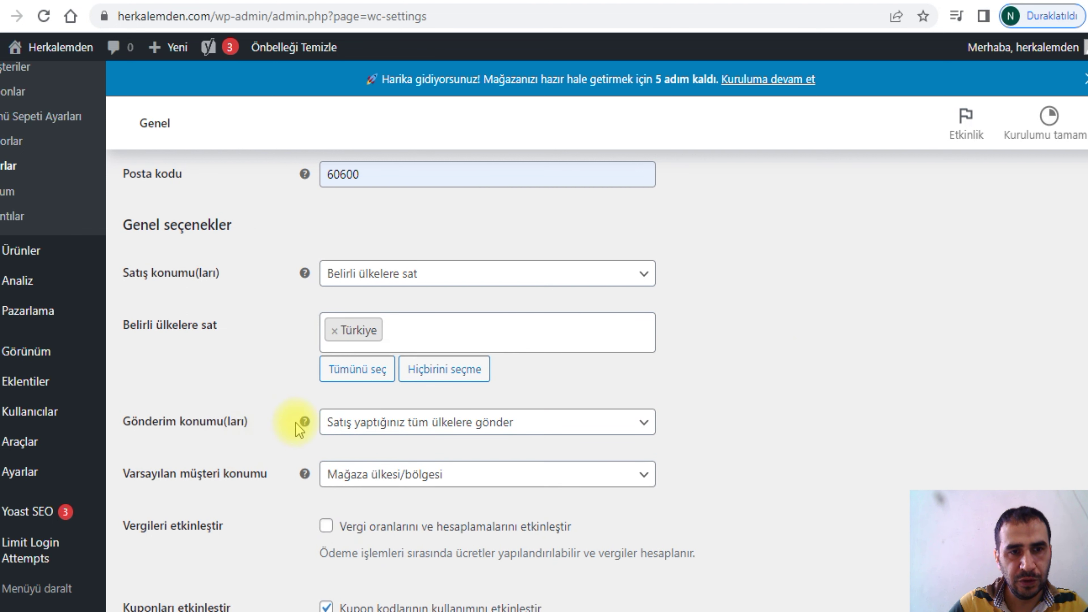
# Keep shipping to all sold-to countries and set default customer location to 'Varsayılan konum yok'.
pyautogui.click(556, 426)
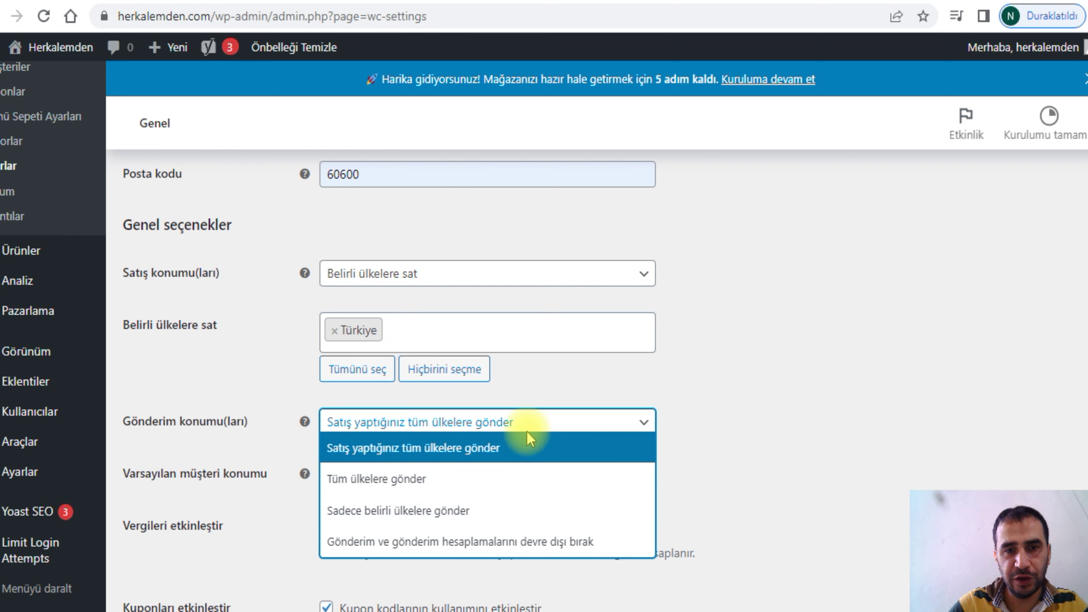
pyautogui.click(441, 458)
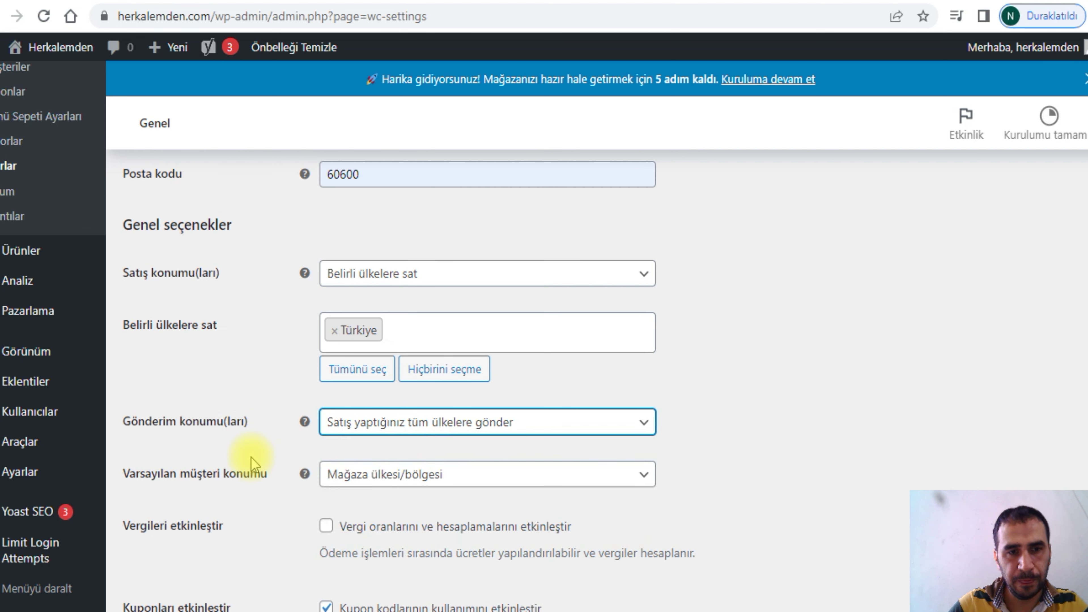
pyautogui.click(479, 478)
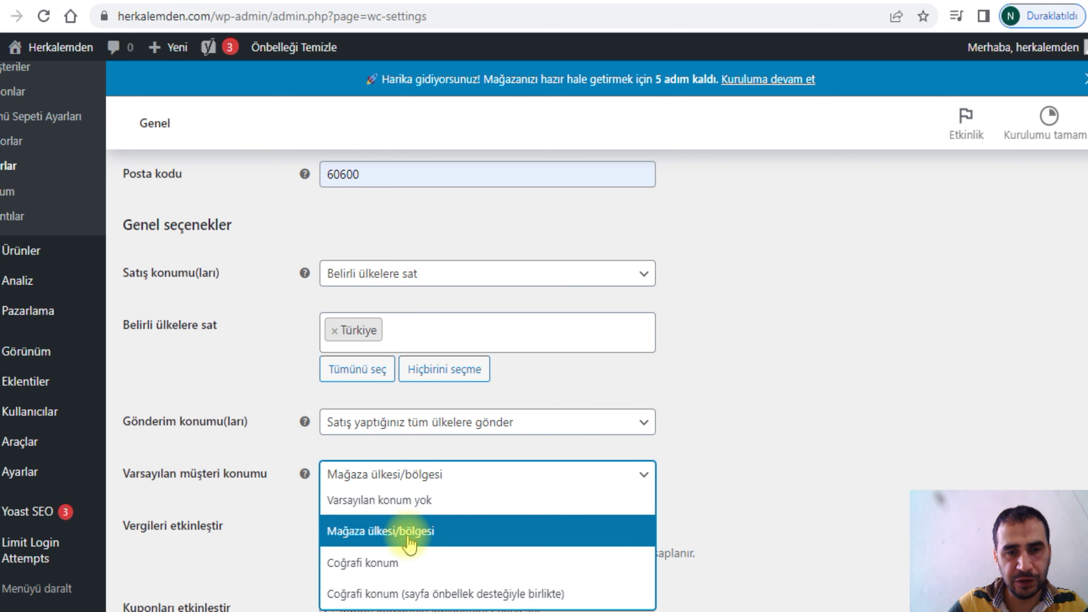
pyautogui.click(414, 501)
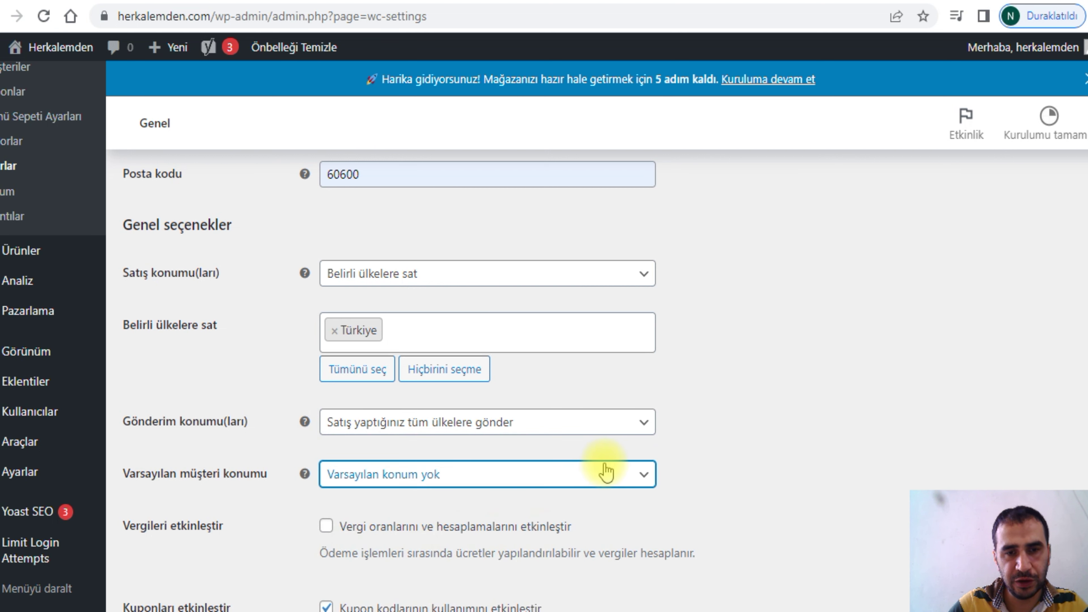
pyautogui.click(601, 475)
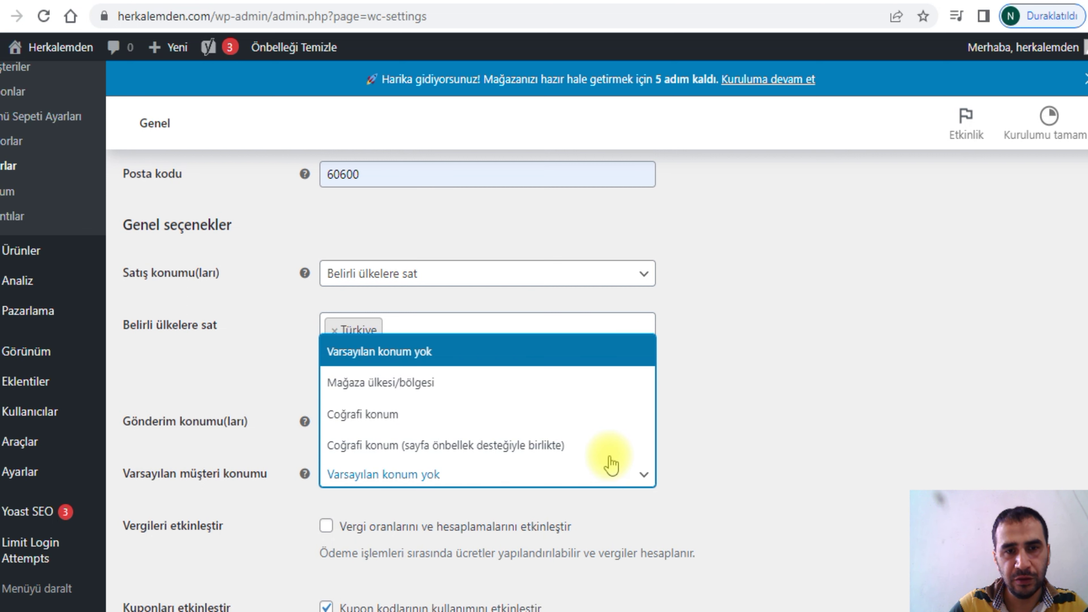
pyautogui.click(608, 462)
# Tick 'Vergileri etkinleştir' to enable tax rates and calculations.
pyautogui.scroll(-2, 627, 445)
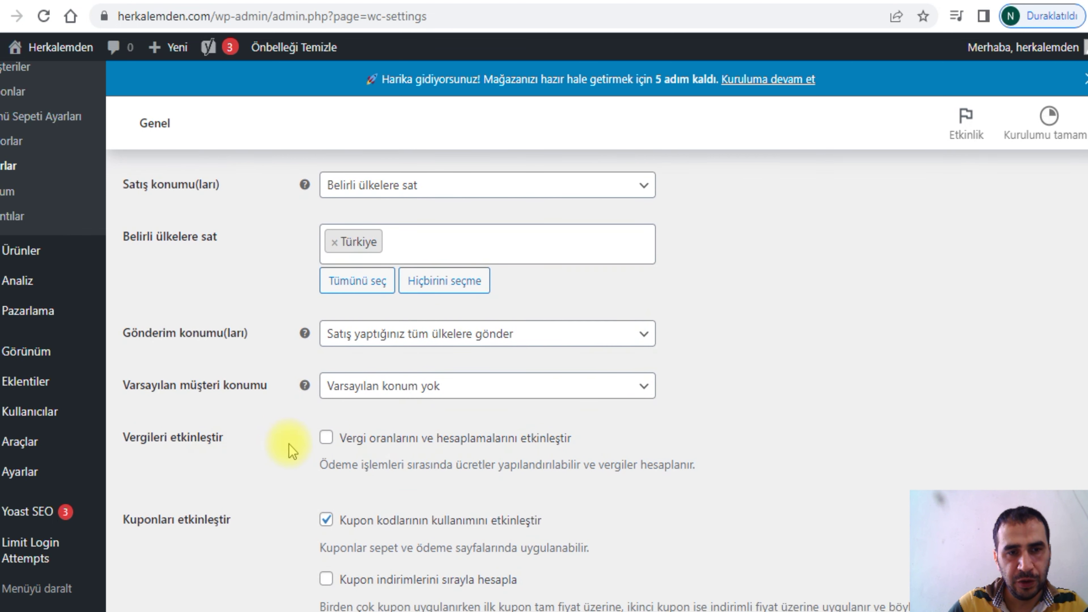
pyautogui.click(325, 441)
pyautogui.scroll(-2, 240, 454)
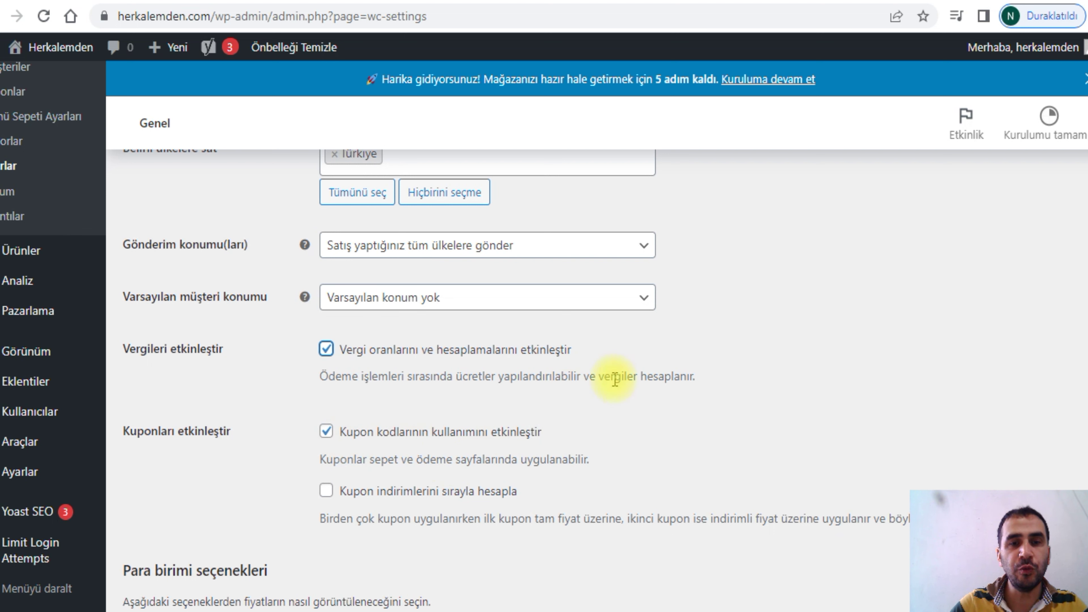
# Set the store currency to Türk lirası (₺).
pyautogui.scroll(-4, 614, 379)
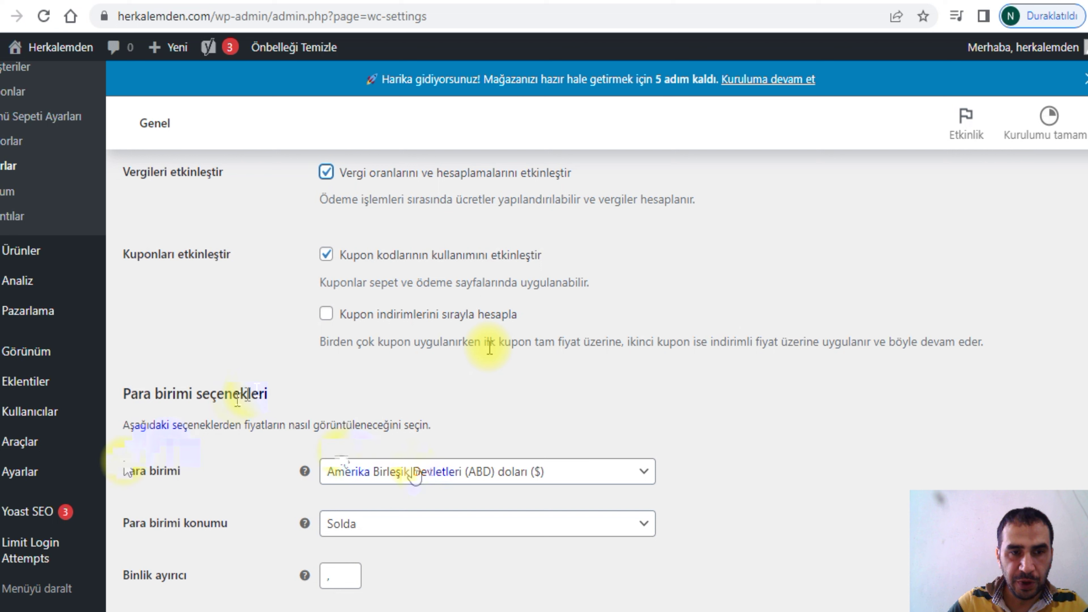
pyautogui.click(447, 474)
pyautogui.scroll(-3, 461, 388)
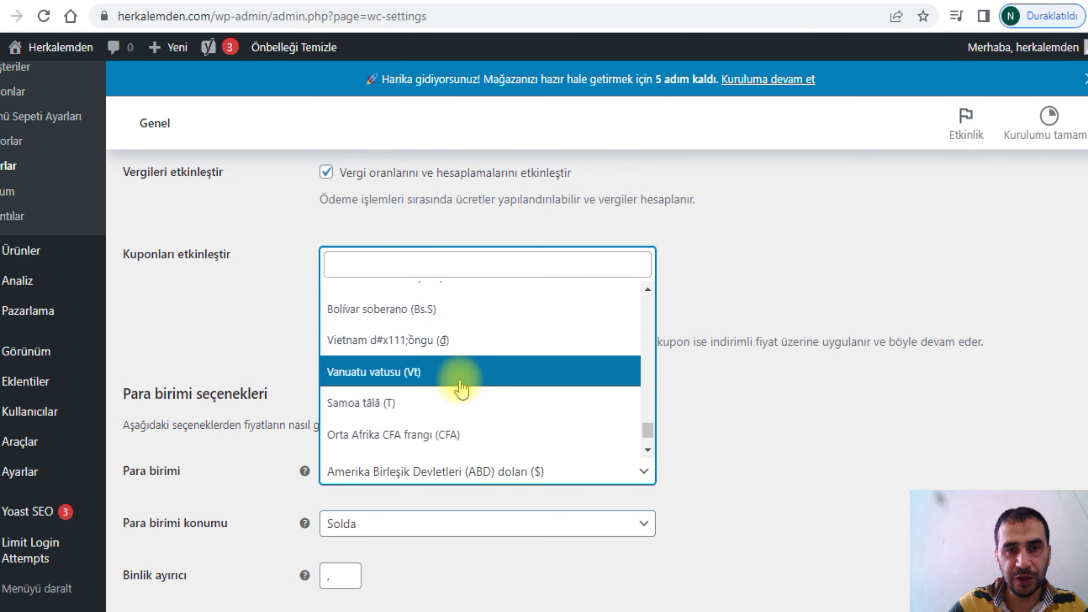
pyautogui.scroll(-4, 457, 381)
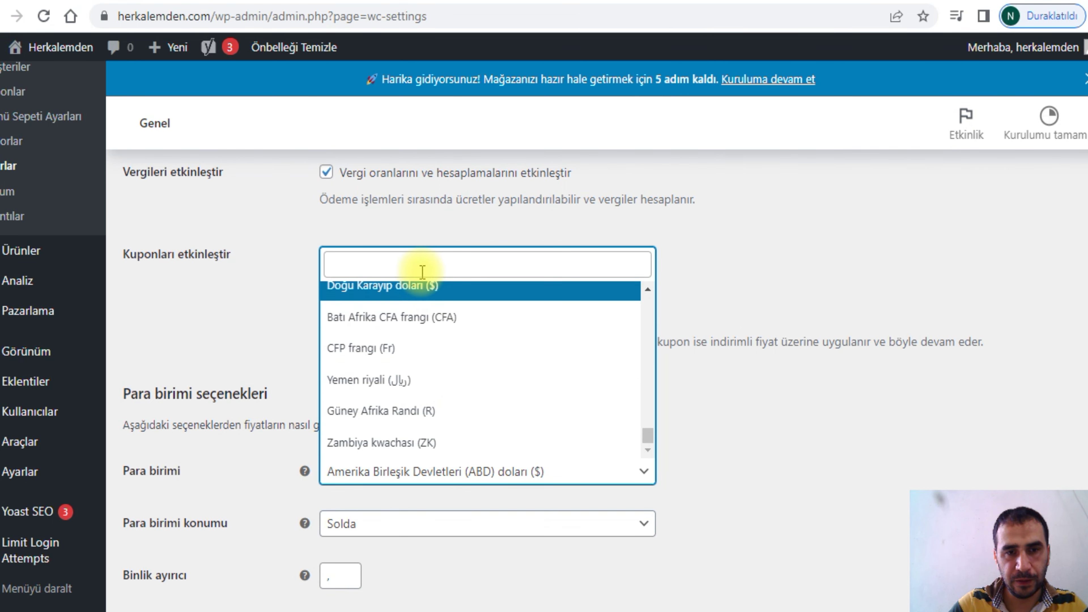
pyautogui.write('tür')
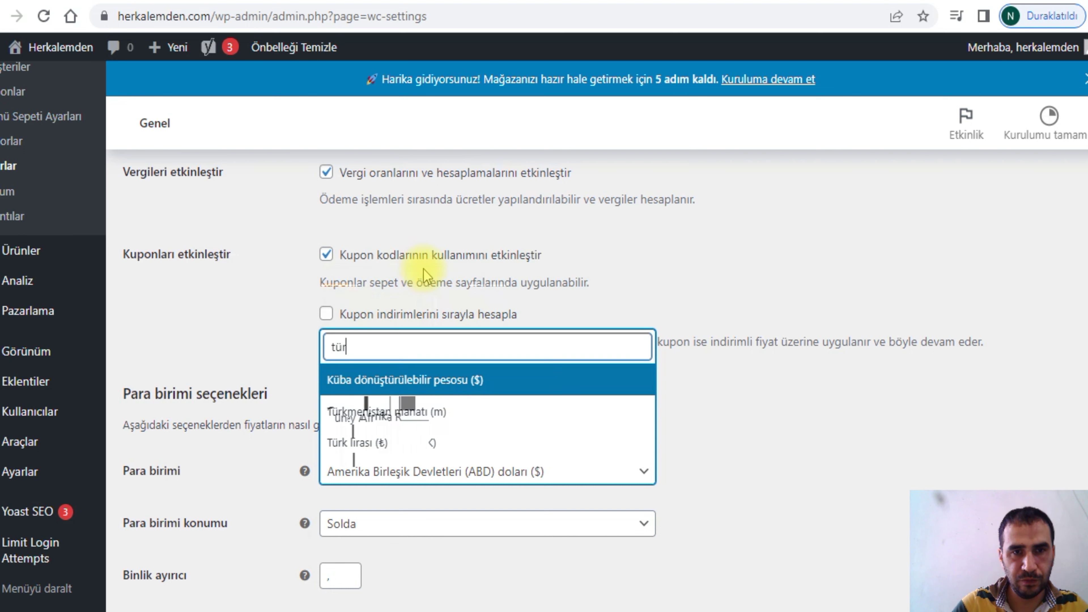
pyautogui.click(423, 268)
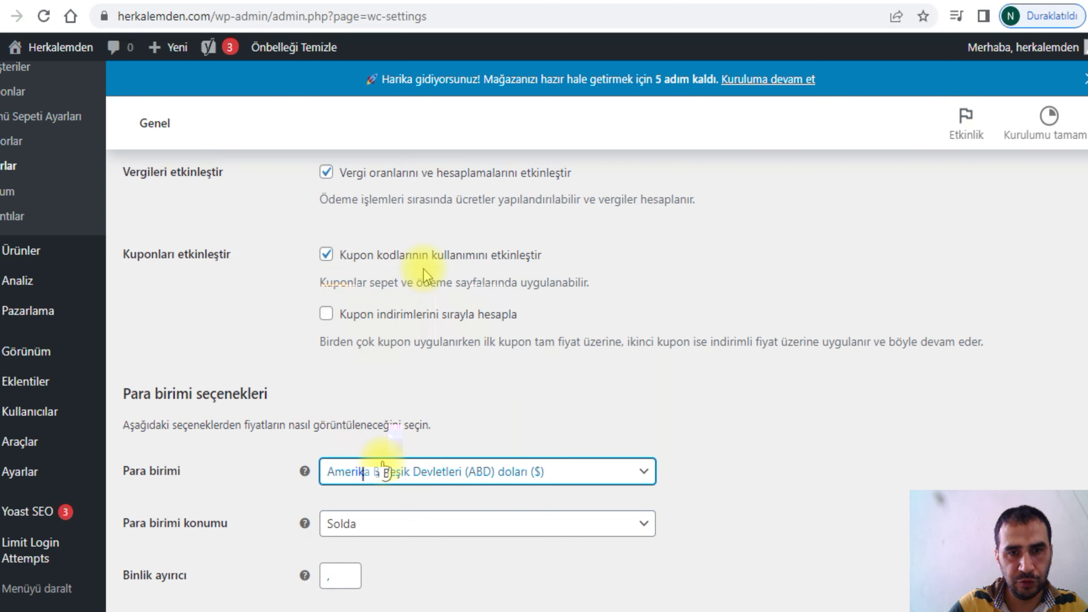
pyautogui.click(498, 463)
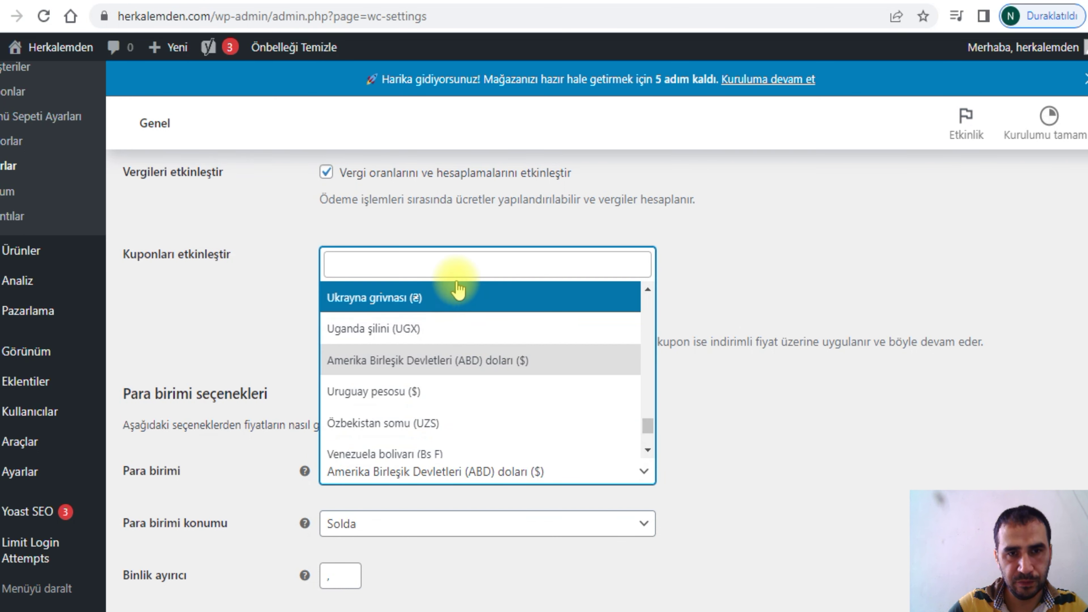
pyautogui.write('tür')
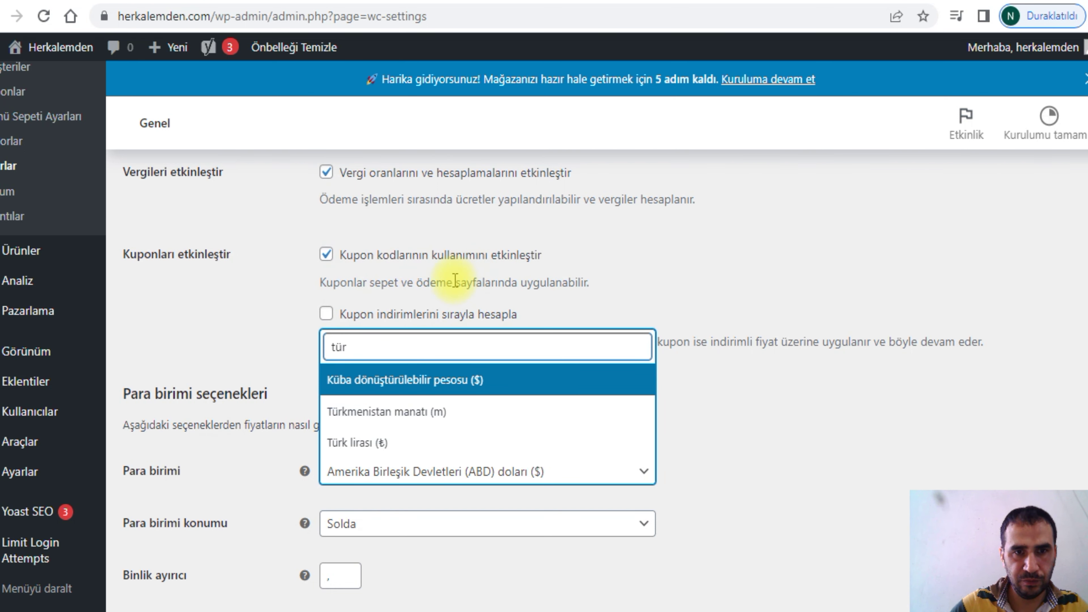
pyautogui.click(403, 450)
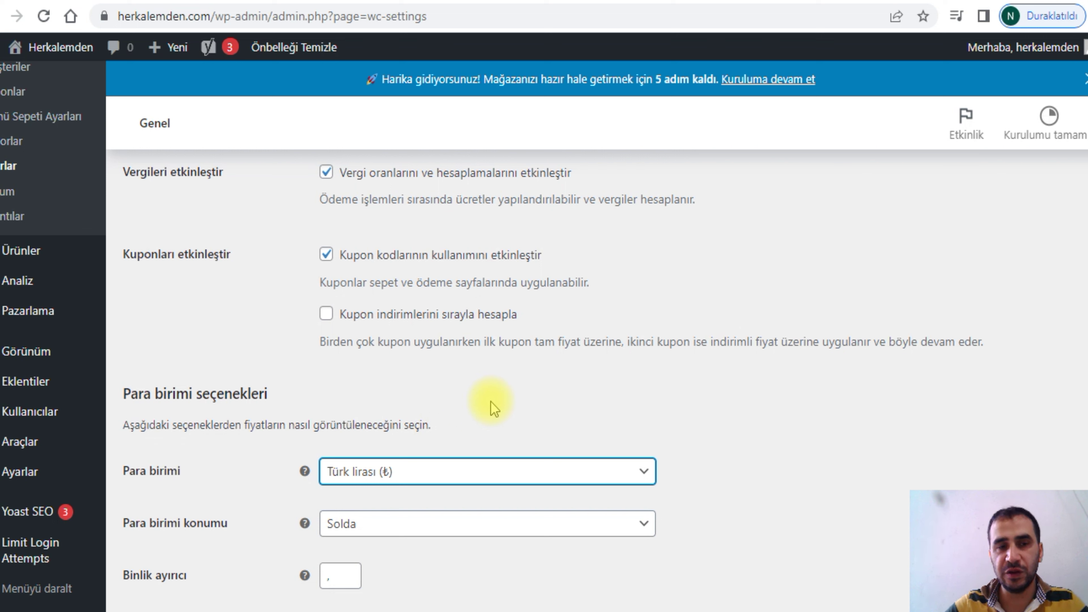
# Keep the currency symbol position on the left (Solda).
pyautogui.scroll(-2, 493, 405)
pyautogui.click(459, 438)
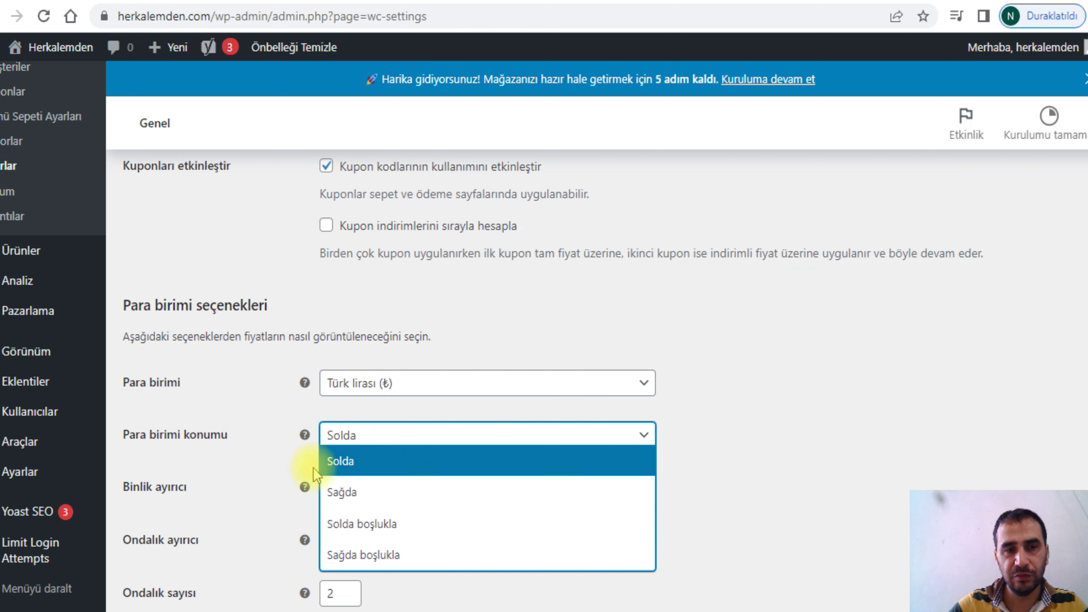
pyautogui.click(379, 461)
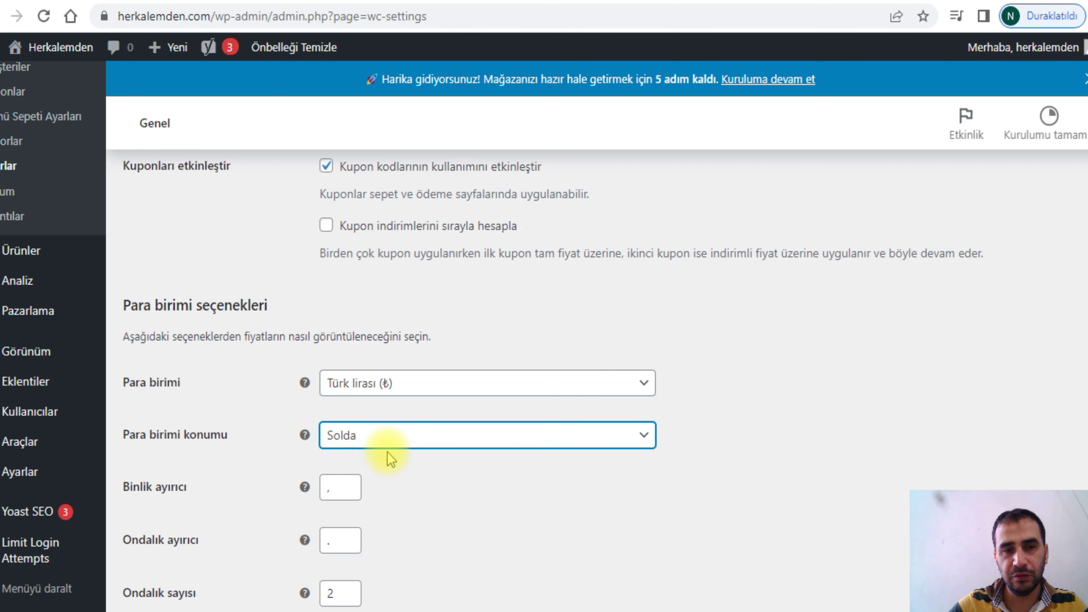
pyautogui.scroll(-3, 384, 454)
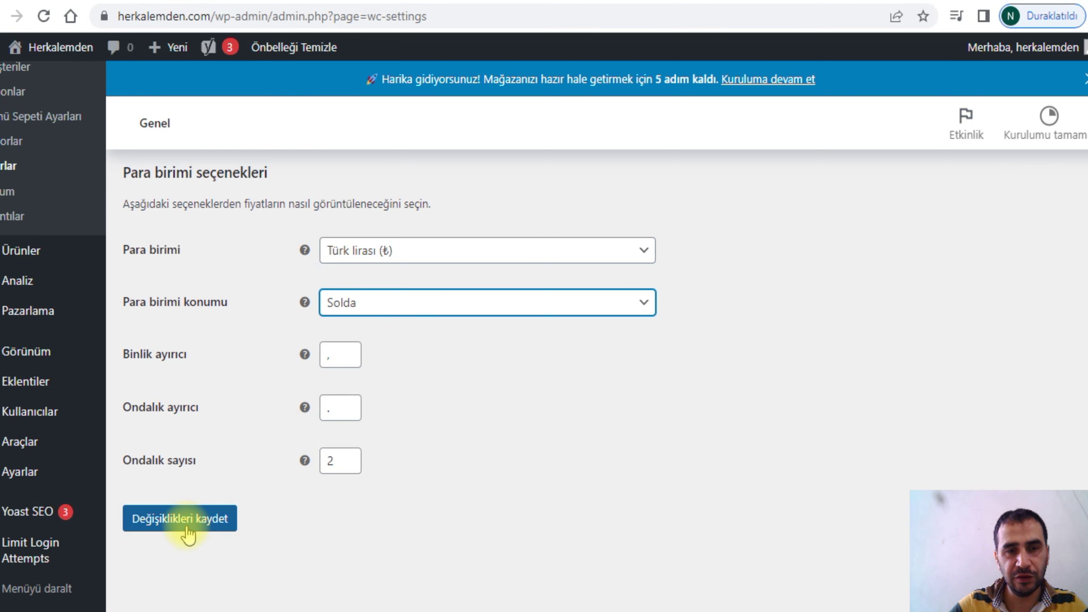
# Save the general settings, then untick tax rates and calculations and return to the page top.
pyautogui.click(196, 522)
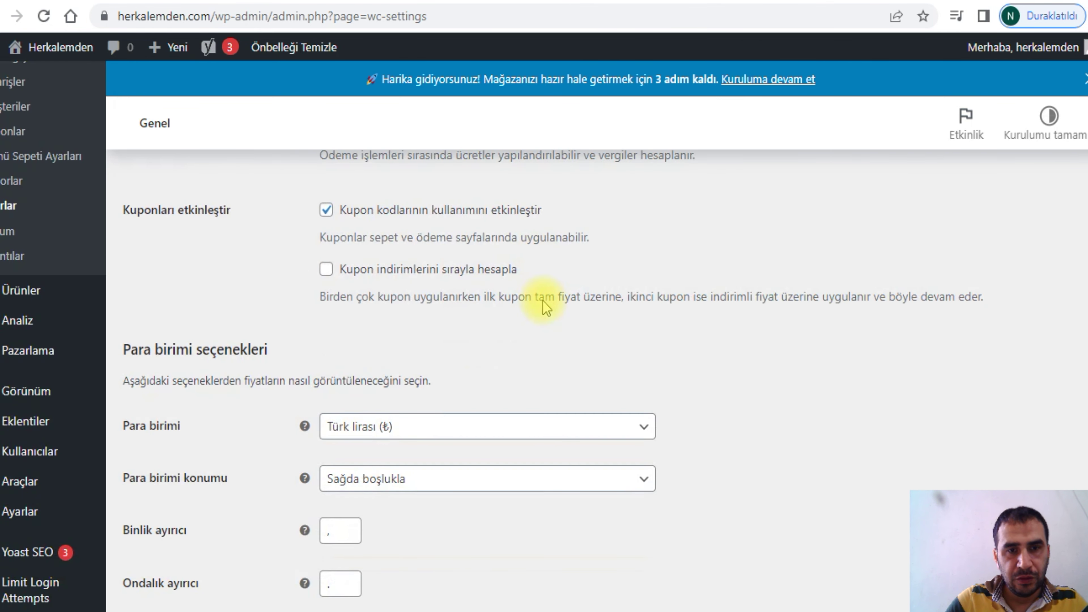
pyautogui.scroll(-10, 444, 240)
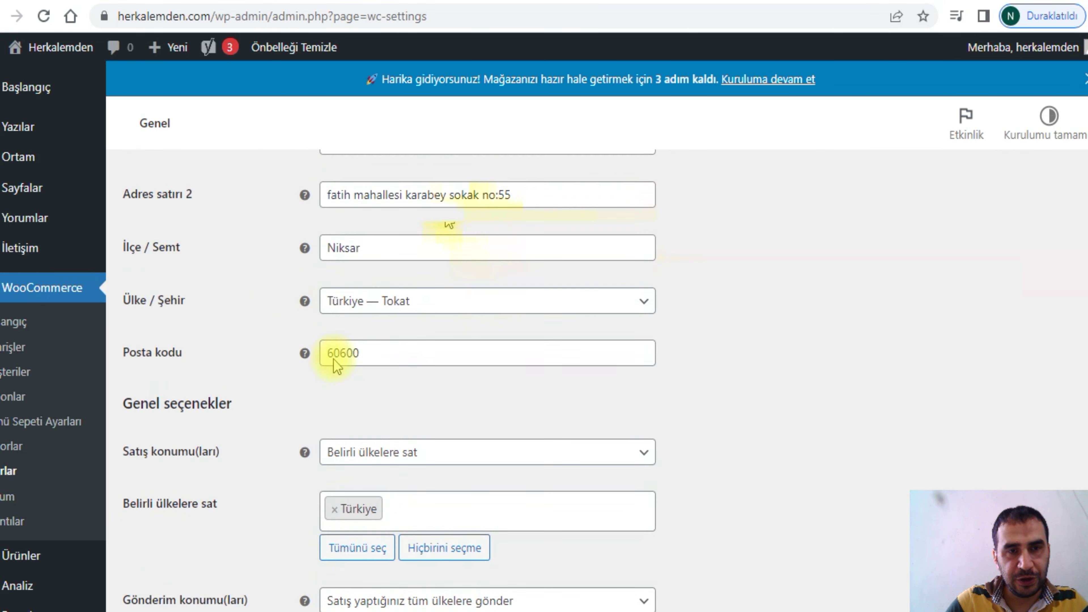
pyautogui.scroll(2, 375, 261)
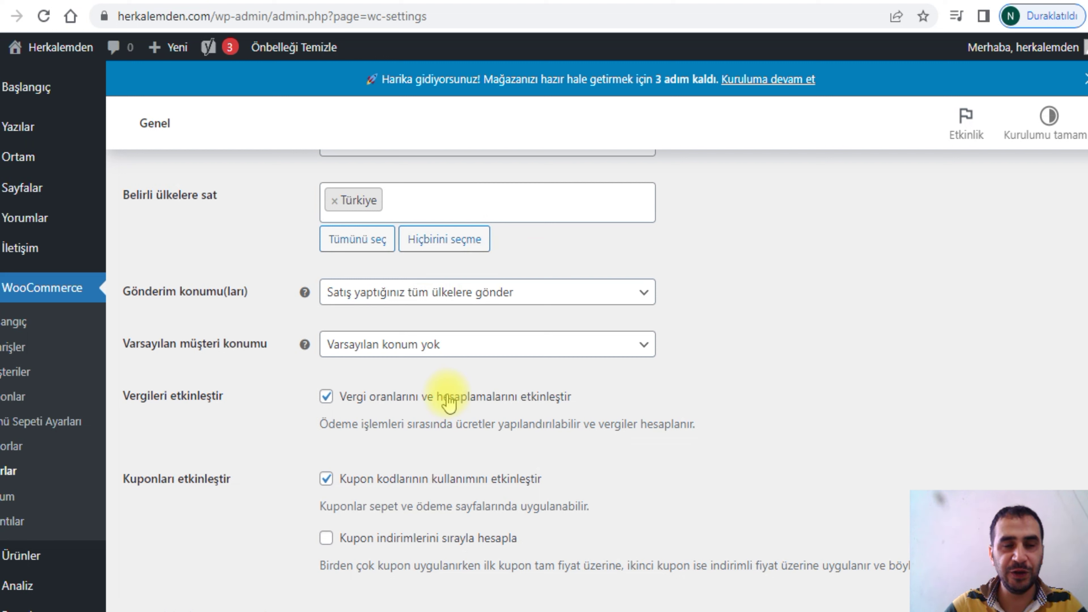
pyautogui.click(326, 398)
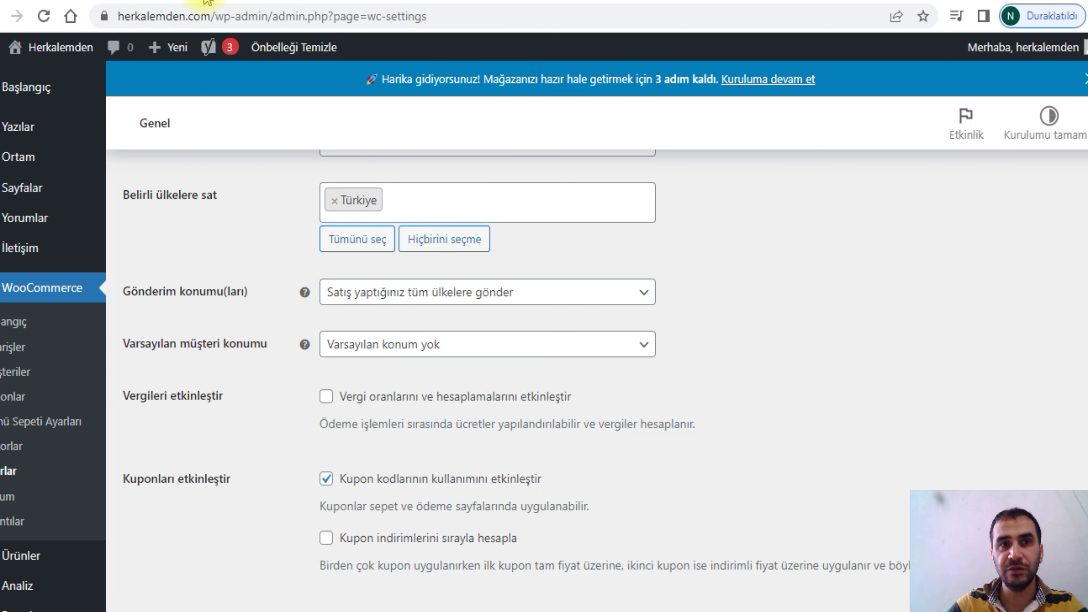
pyautogui.hotkey('alt', 'Left')
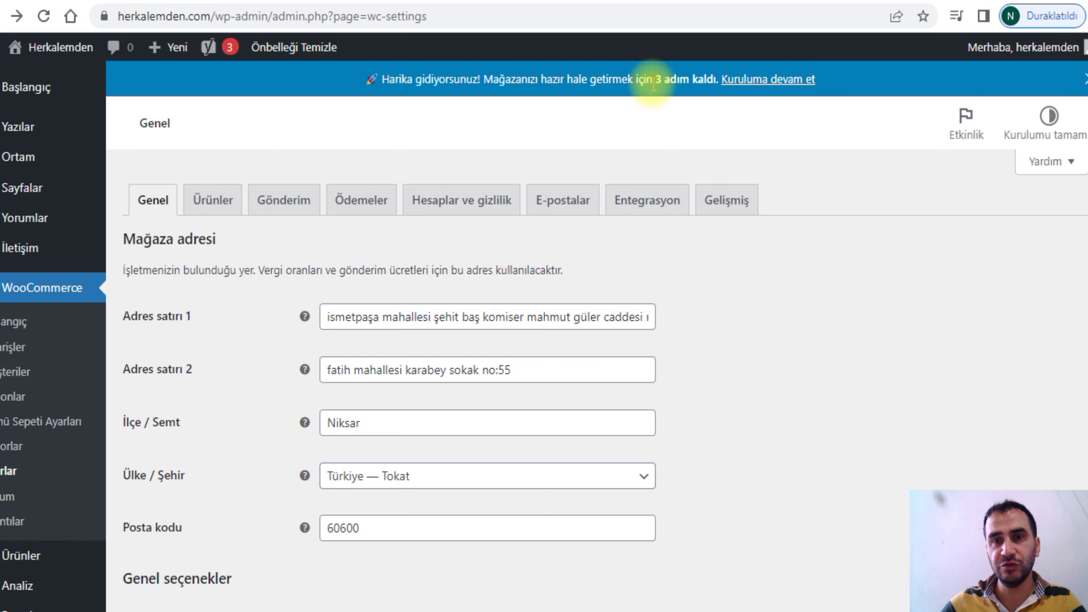
# Resume the setup wizard, opt in to emailed tips, and submit the Türkiye — Tokat store details.
pyautogui.click(740, 86)
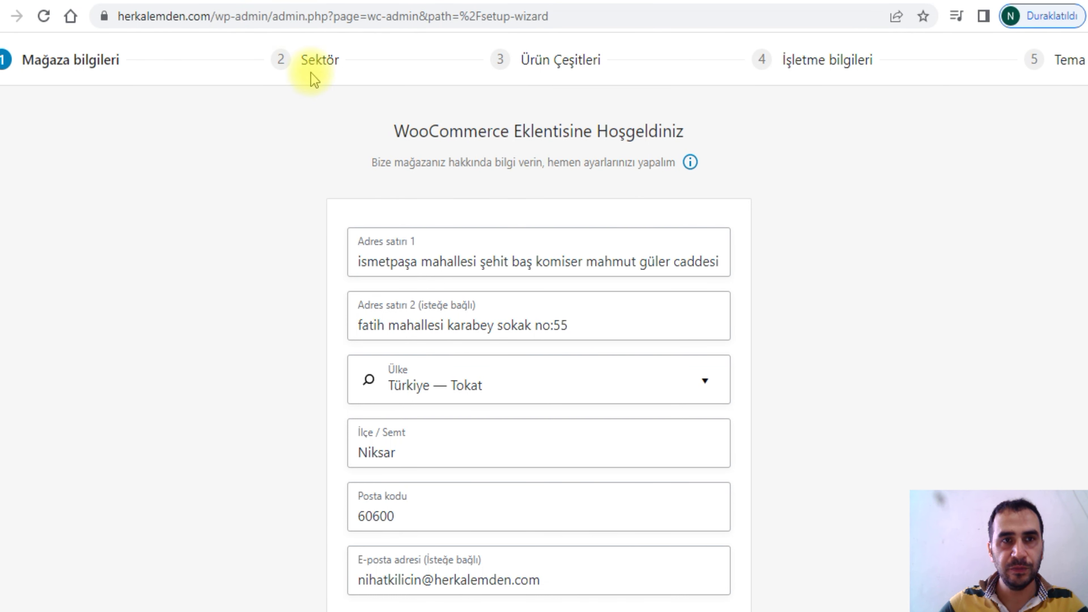
pyautogui.scroll(-1, 309, 126)
pyautogui.scroll(-3, 388, 207)
pyautogui.scroll(5, 304, 163)
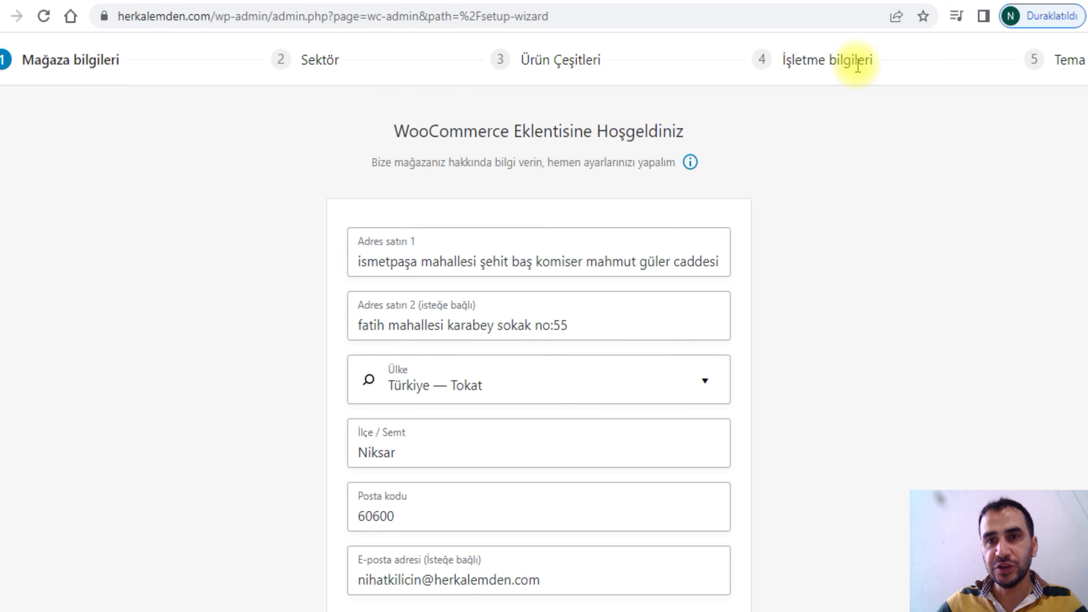
pyautogui.scroll(-4, 155, 102)
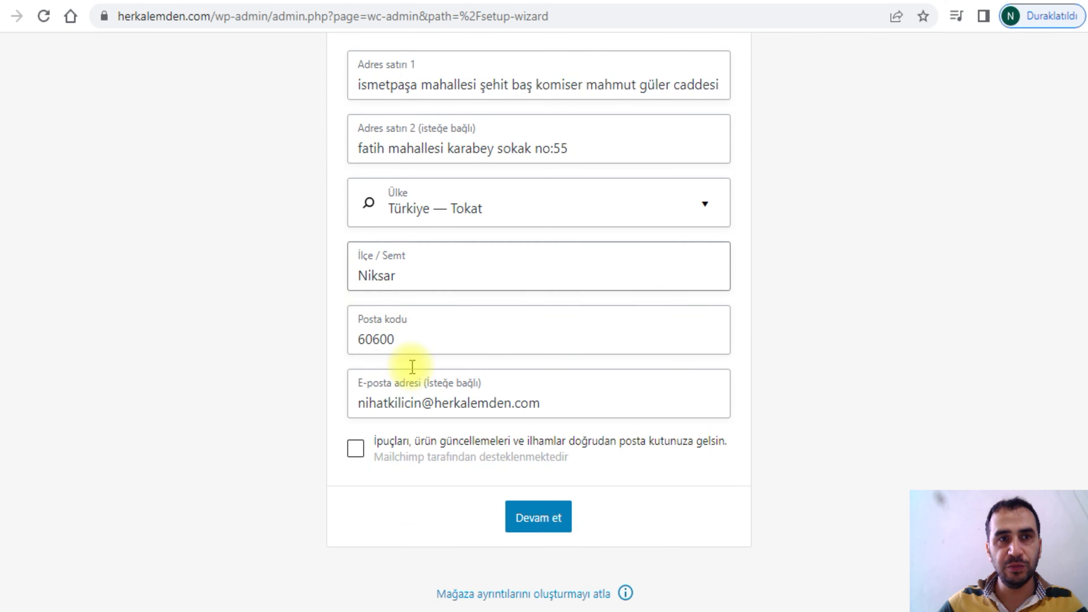
pyautogui.scroll(4, 407, 278)
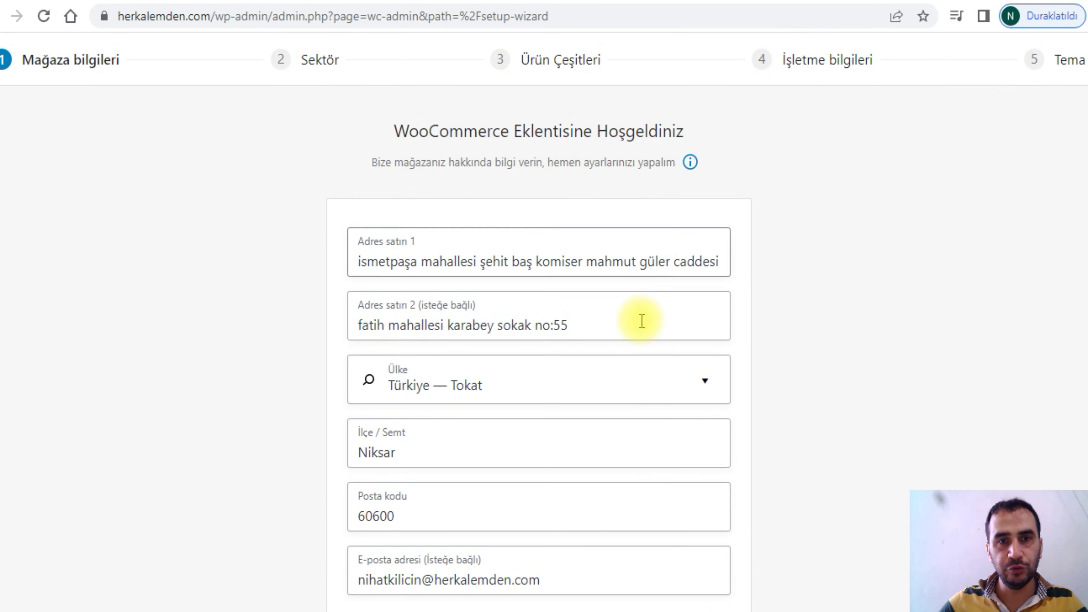
pyautogui.scroll(-4, 600, 339)
pyautogui.click(356, 448)
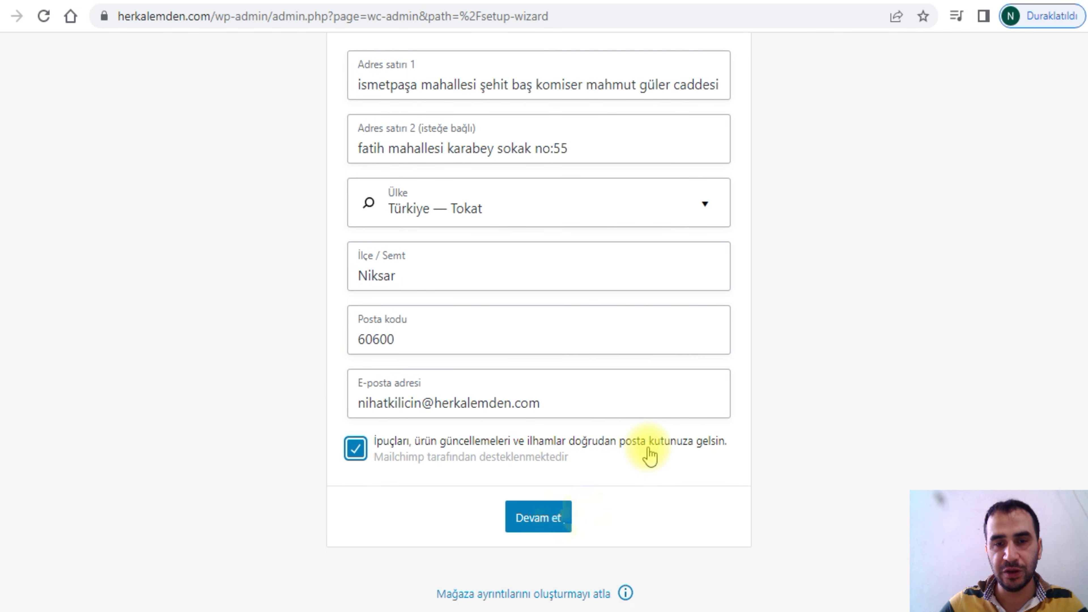
pyautogui.click(558, 514)
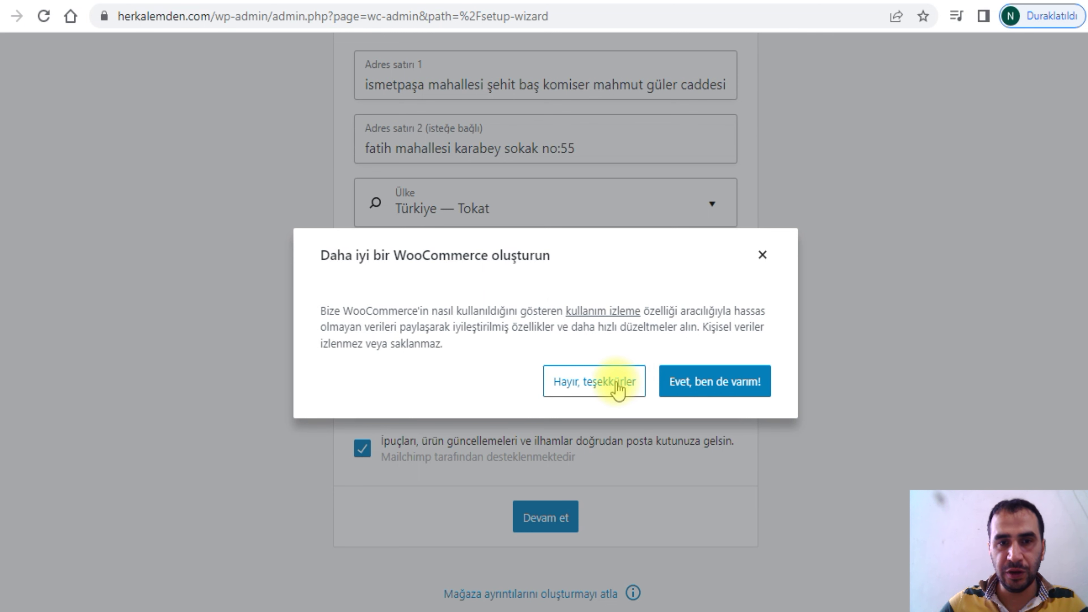
# Decline usage tracking with 'Hayır, teşekkürler'.
pyautogui.click(567, 379)
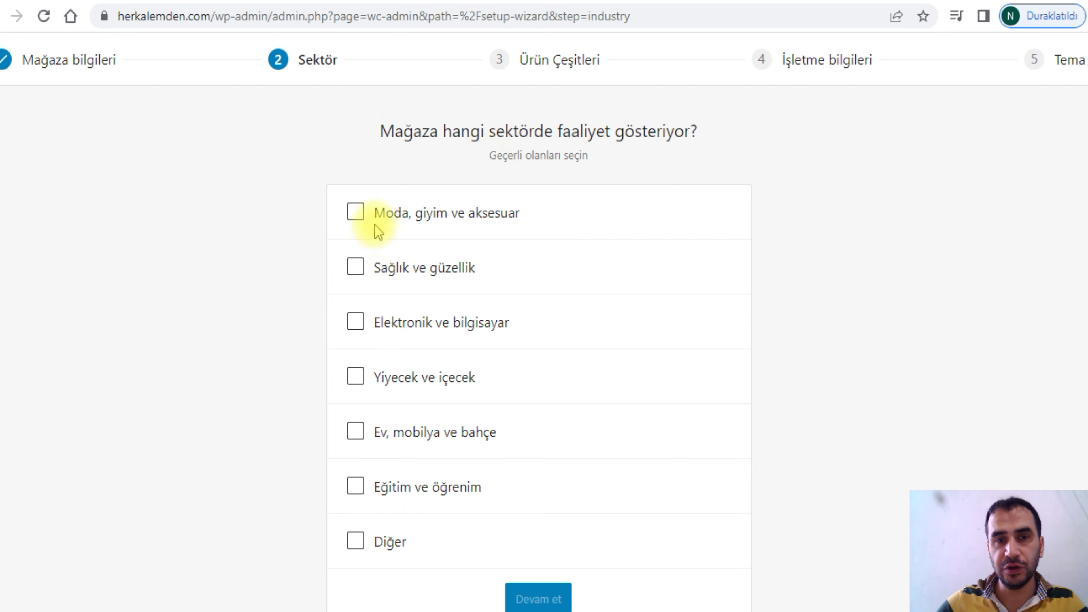
# Select Moda, Sağlık ve güzellik, Elektronik, Yiyecek, Ev and Eğitim industries, drop Diğer, and continue.
pyautogui.click(358, 214)
pyautogui.click(361, 272)
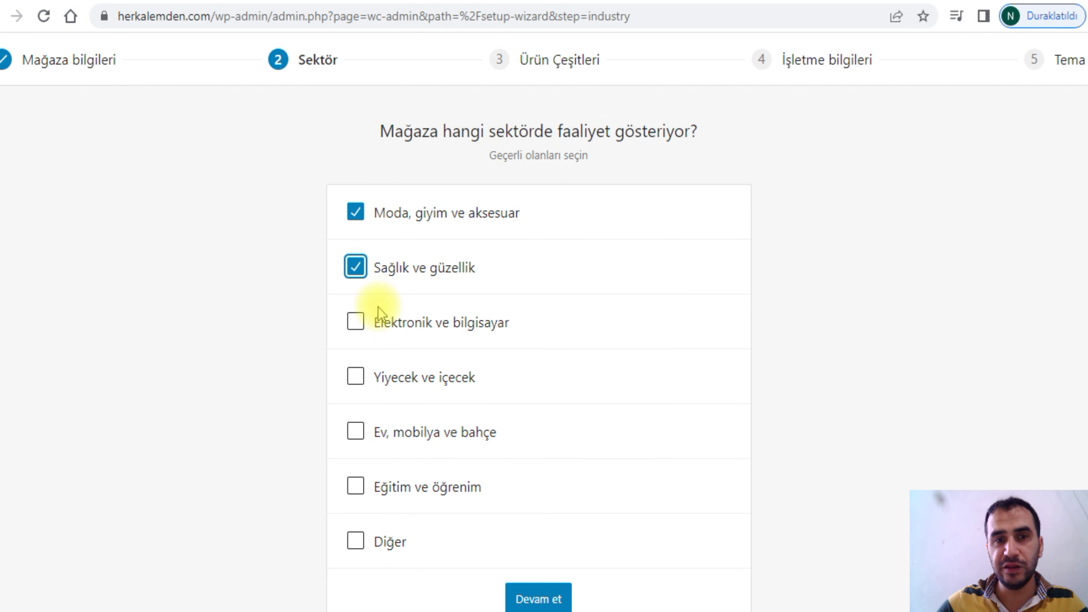
pyautogui.click(354, 327)
pyautogui.click(358, 384)
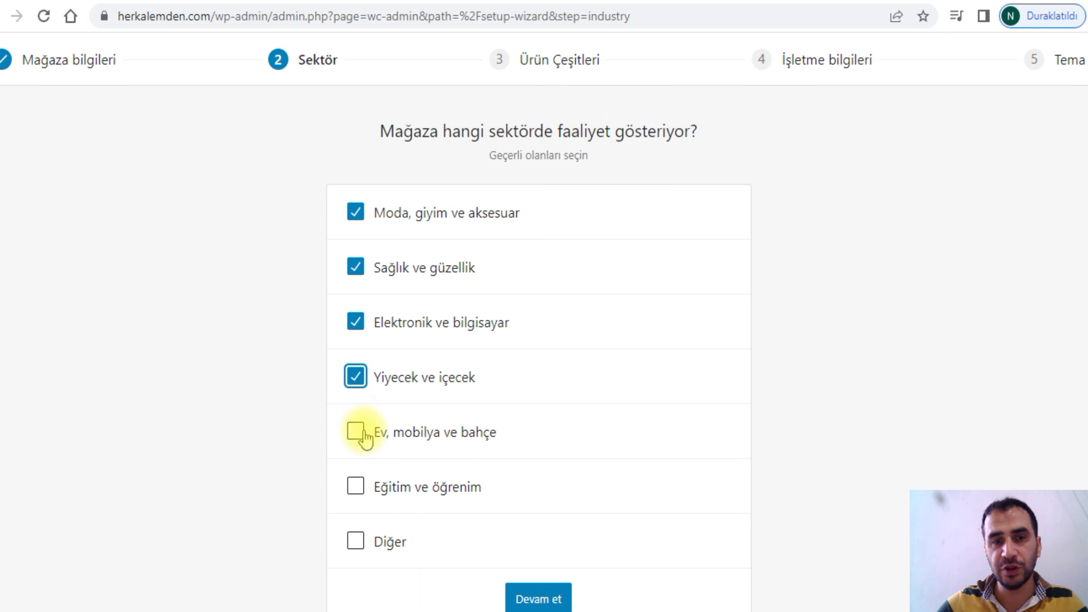
pyautogui.click(359, 433)
pyautogui.click(359, 488)
pyautogui.click(360, 541)
pyautogui.scroll(-2, 507, 407)
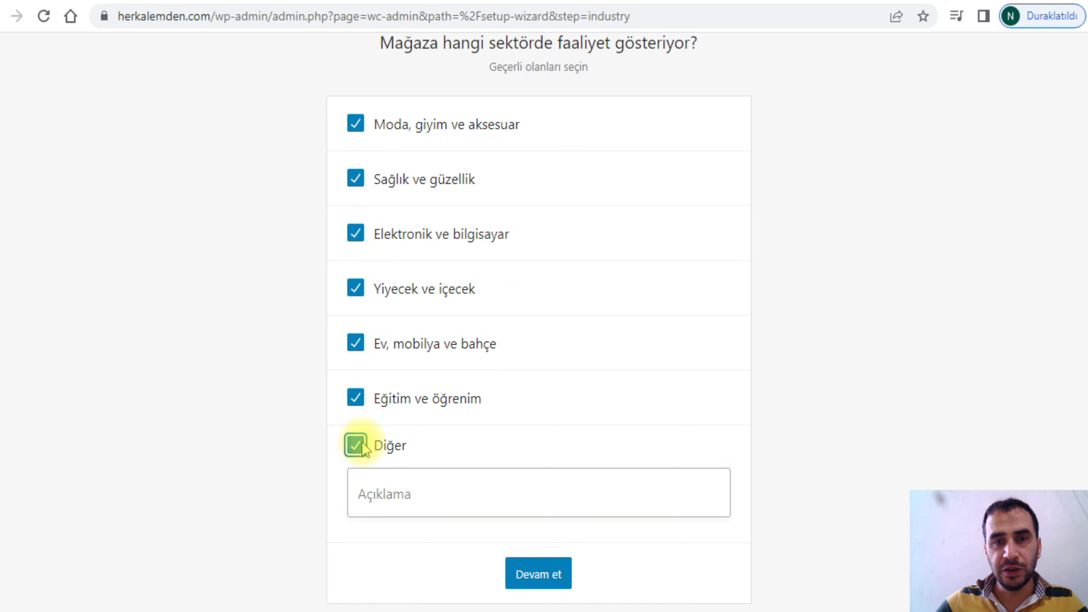
pyautogui.click(356, 445)
pyautogui.click(538, 573)
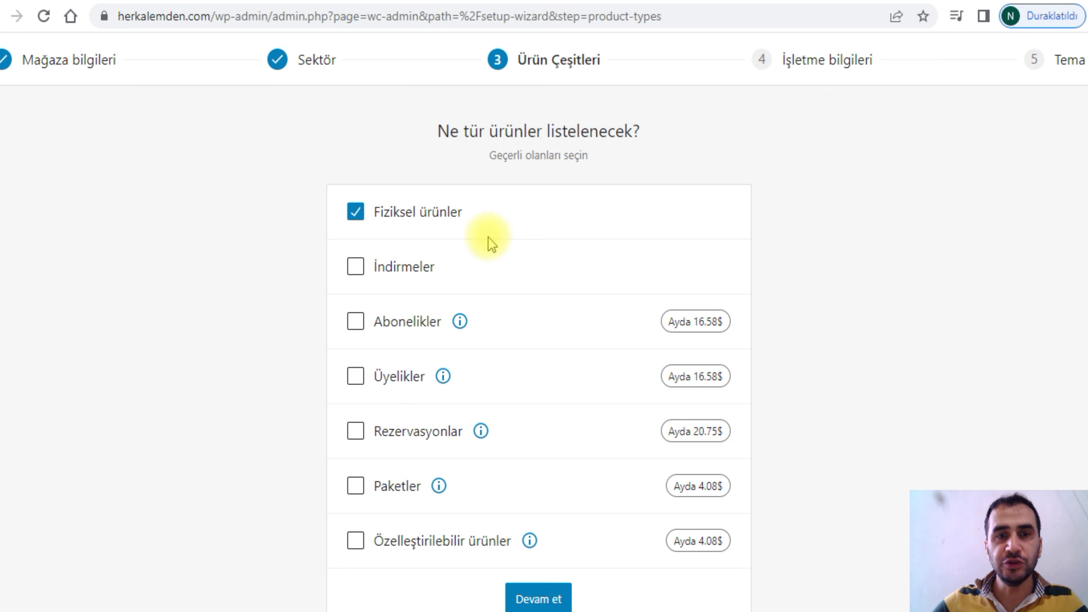
# Toggle İndirmeler off again, leaving only Fiziksel ürünler, and continue to İşletme bilgileri.
pyautogui.click(353, 273)
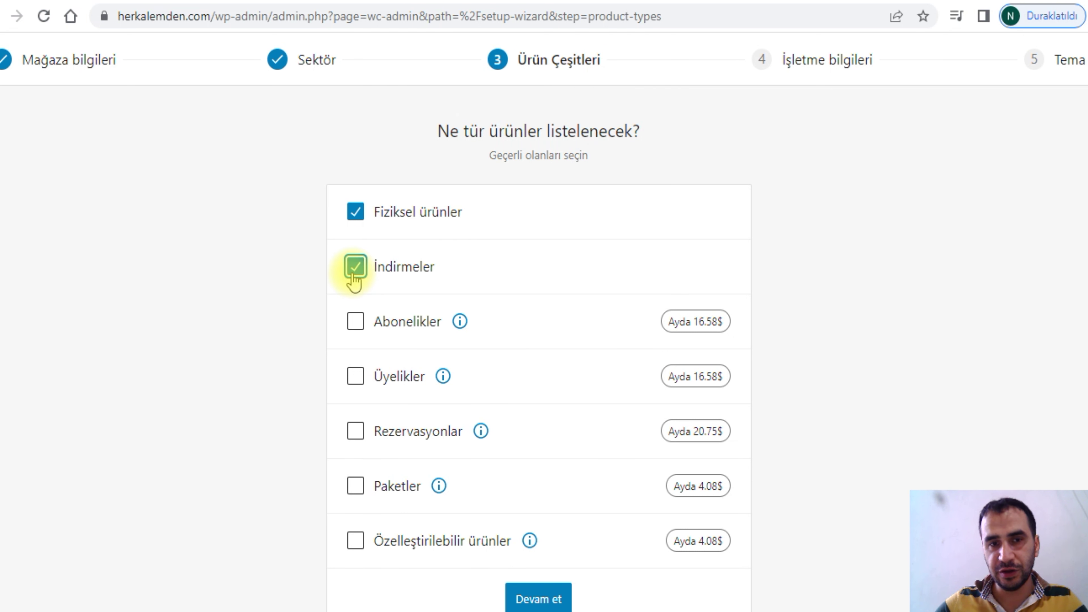
pyautogui.click(354, 271)
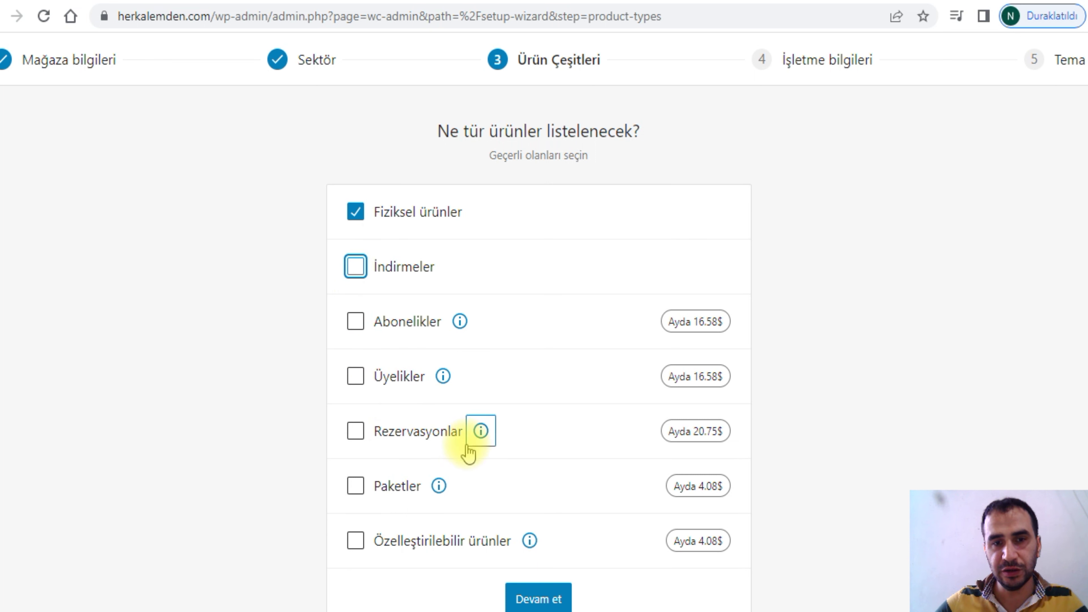
pyautogui.click(440, 486)
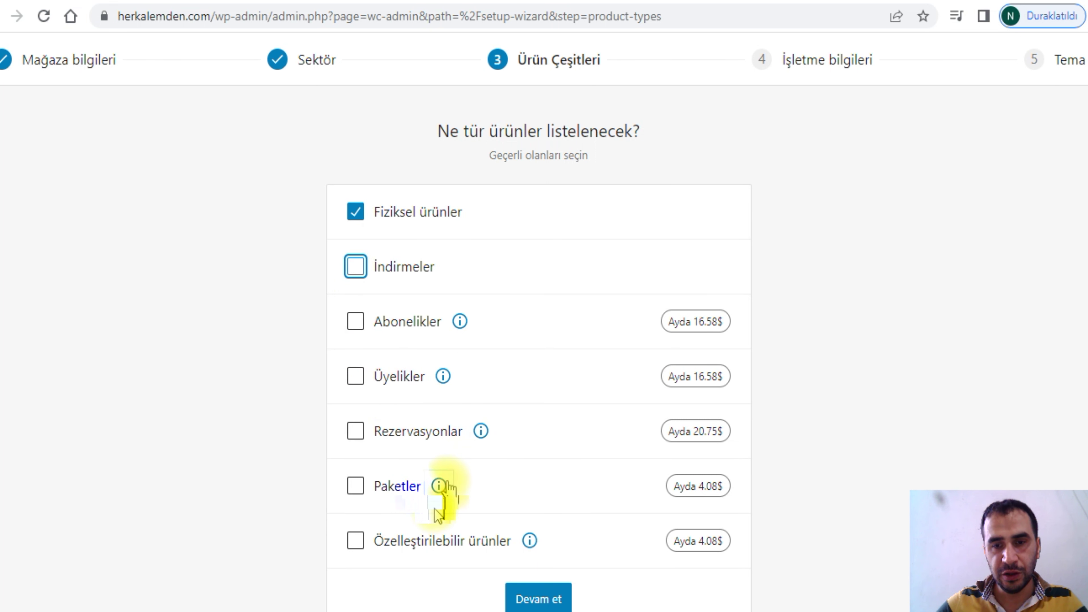
pyautogui.scroll(-3, 438, 513)
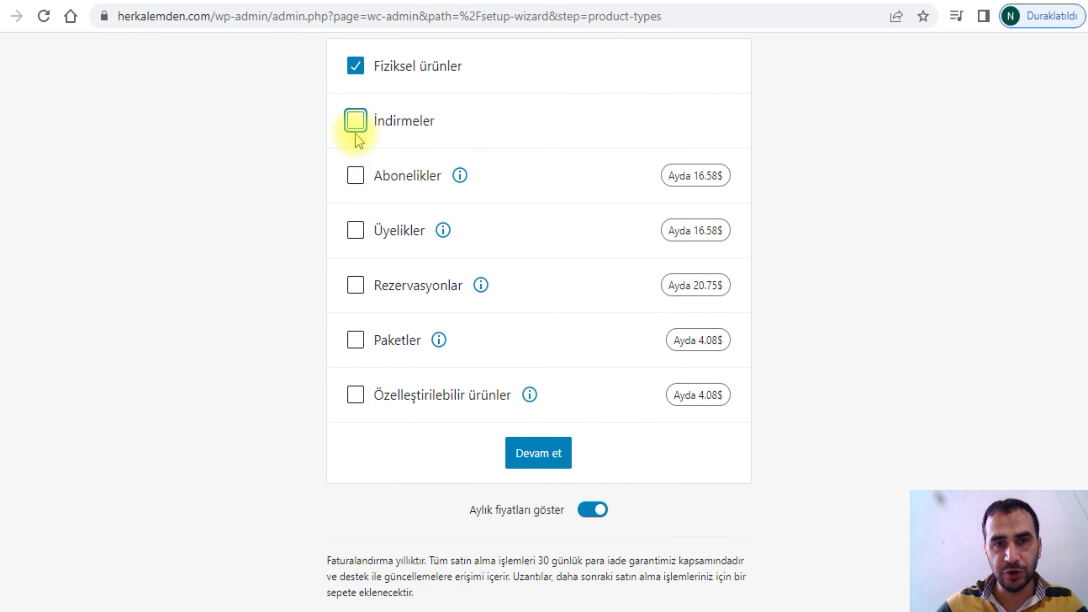
pyautogui.click(561, 455)
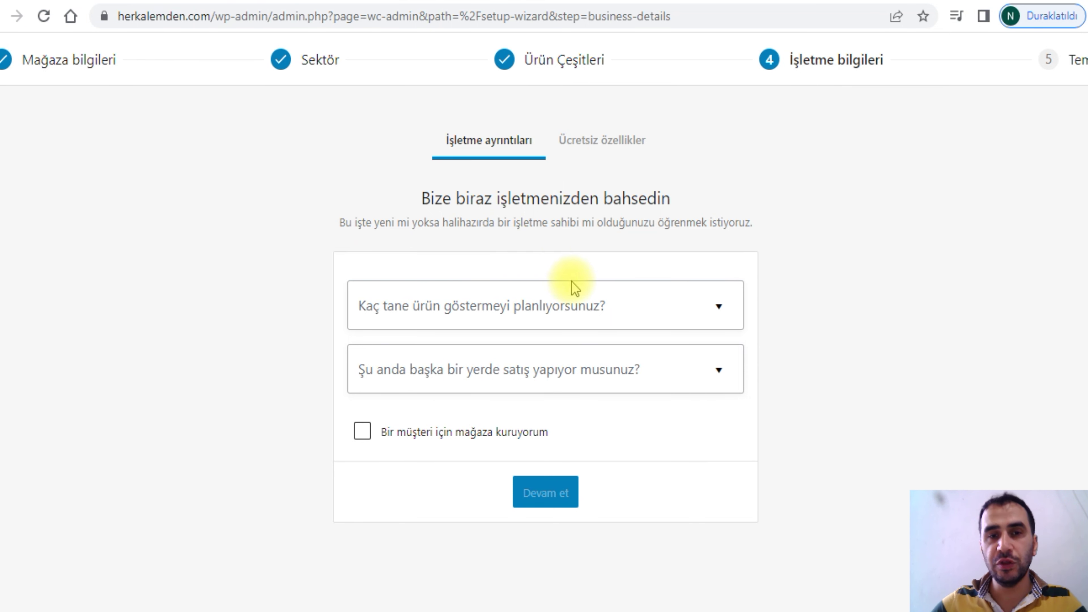
# Set the planned product count to 1.000+ and indicate the store already sells elsewhere.
pyautogui.click(587, 304)
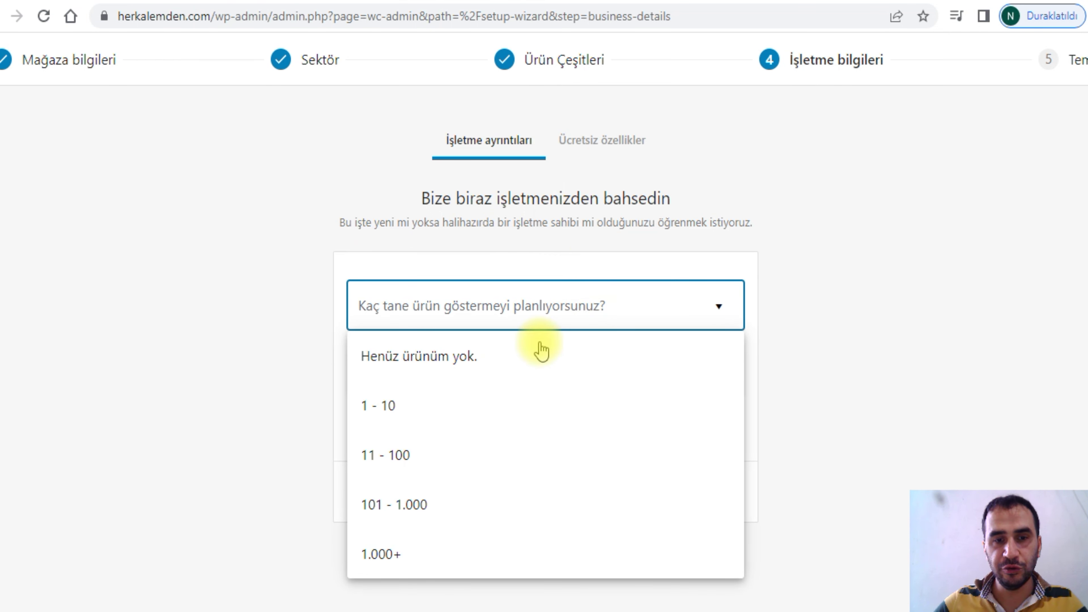
pyautogui.click(385, 555)
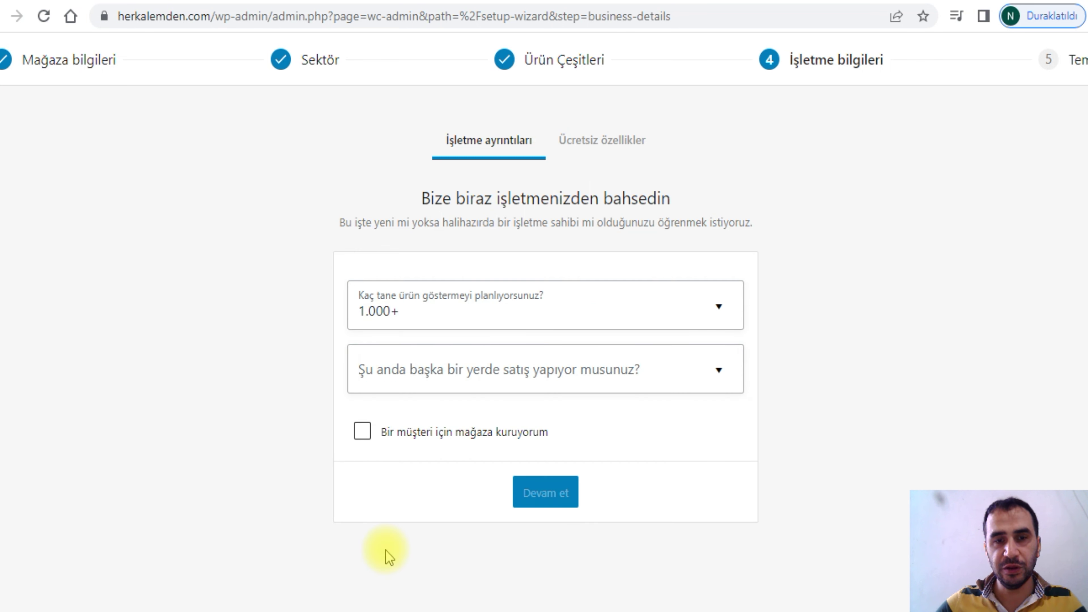
pyautogui.click(415, 381)
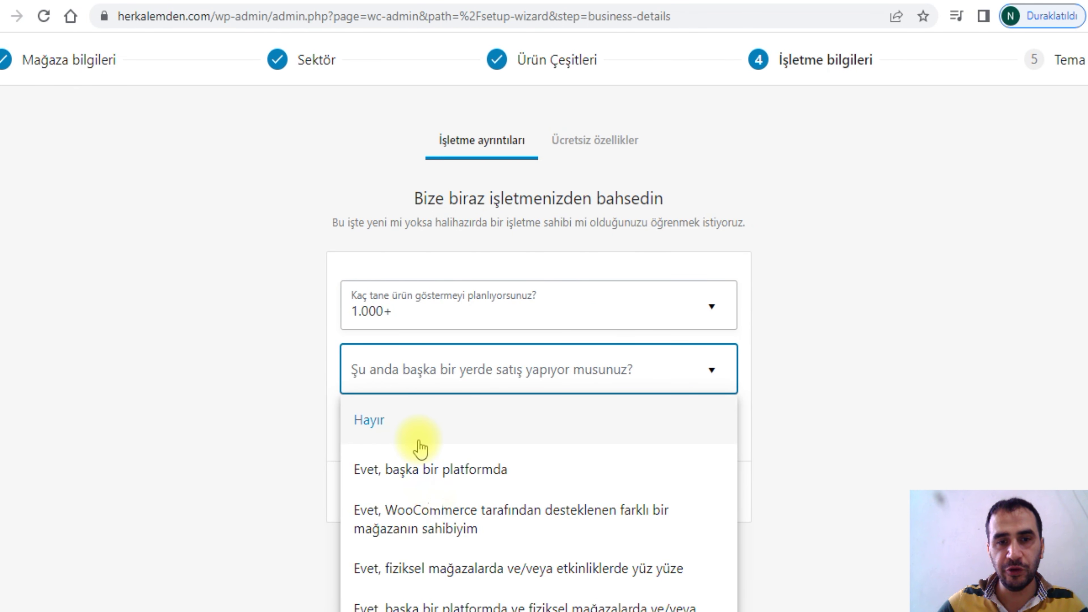
pyautogui.click(430, 469)
pyautogui.scroll(-3, 492, 343)
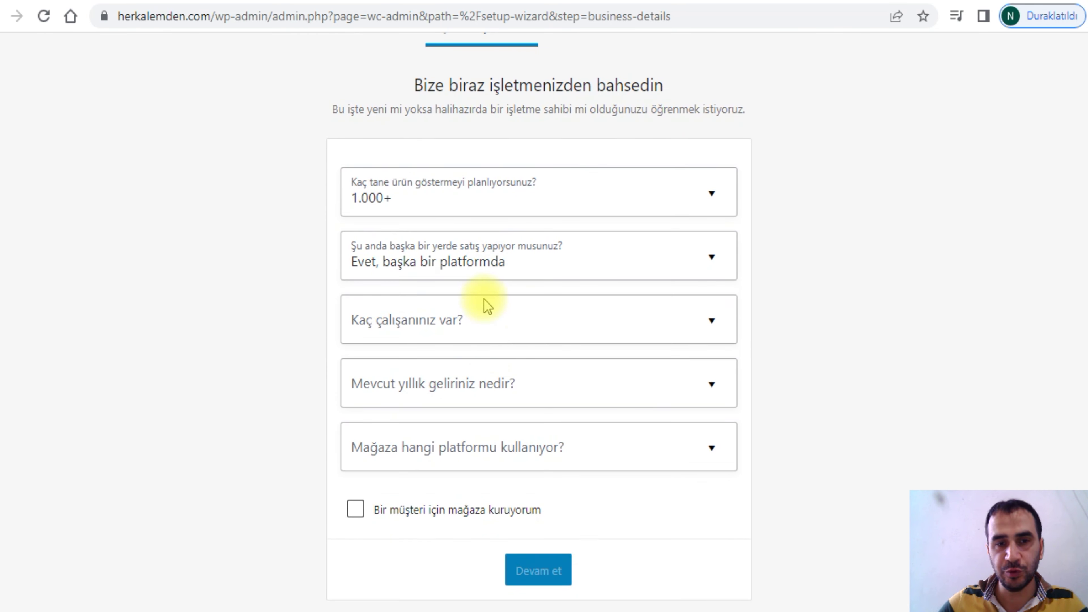
# Set the employee count to 10'dan az. and submit the business details form.
pyautogui.click(496, 341)
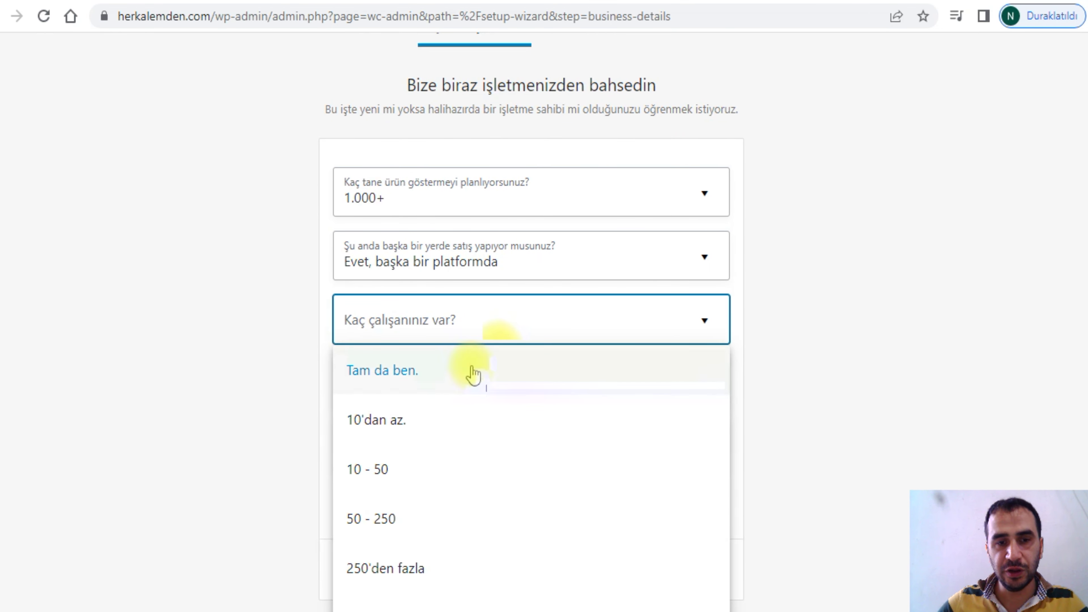
pyautogui.click(391, 422)
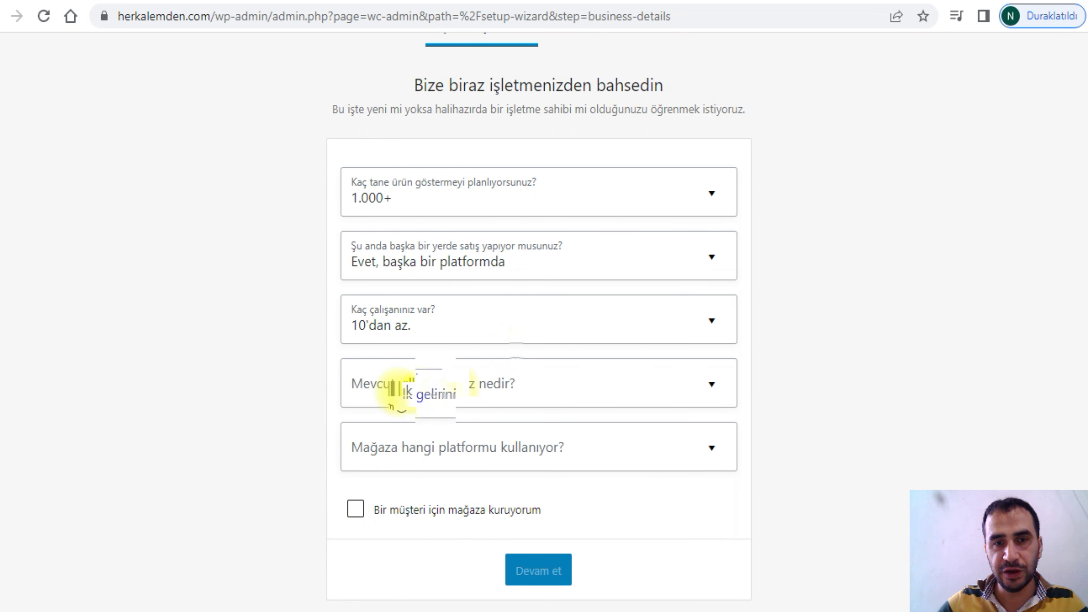
pyautogui.press('Down')
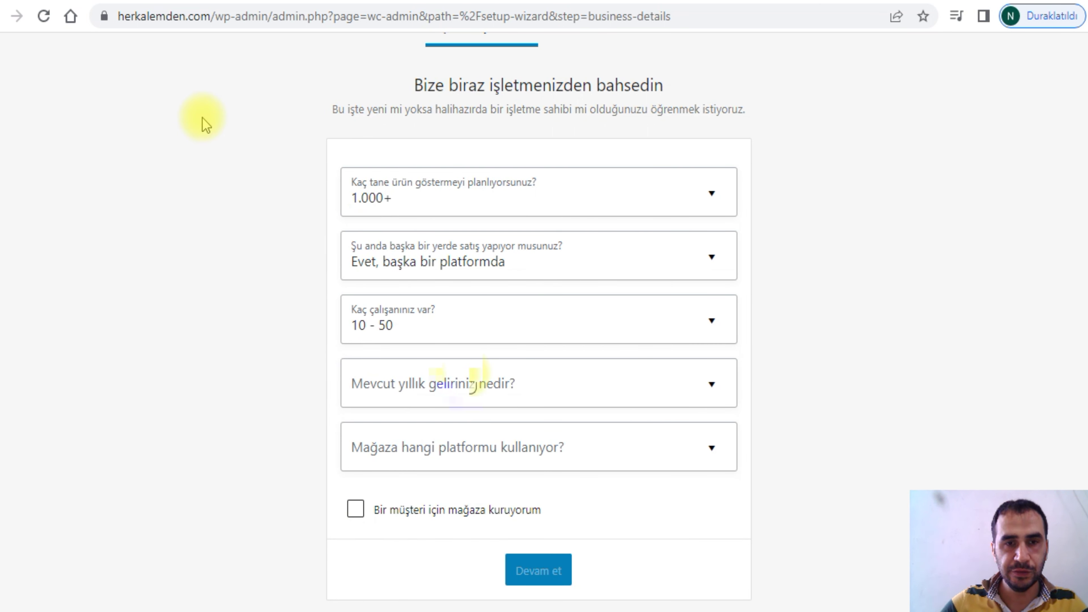
pyautogui.click(469, 314)
pyautogui.press('Up')
pyautogui.press('Return')
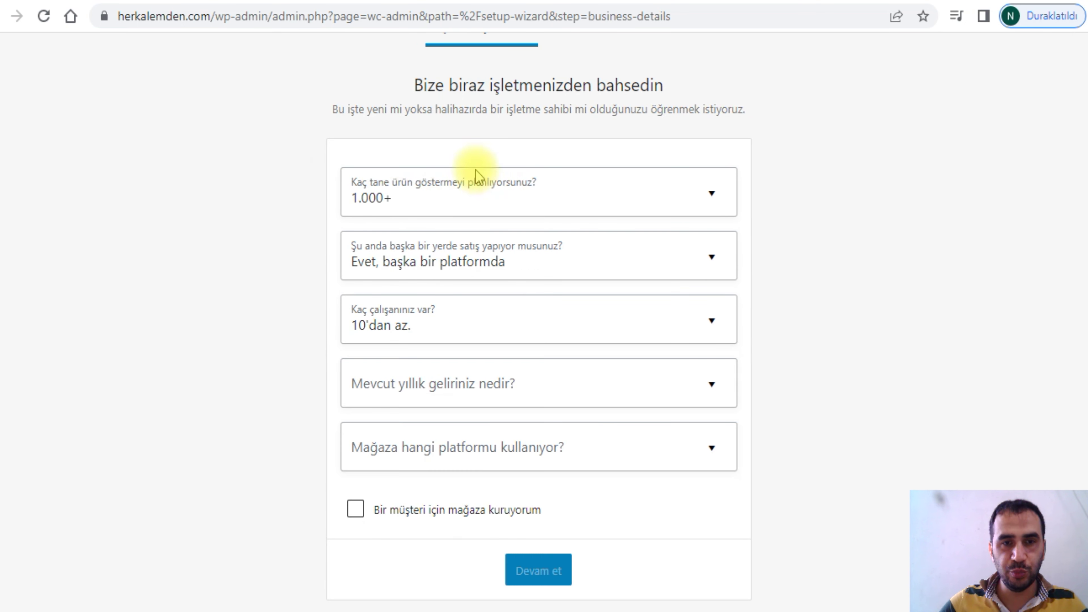
pyautogui.scroll(2, 252, 51)
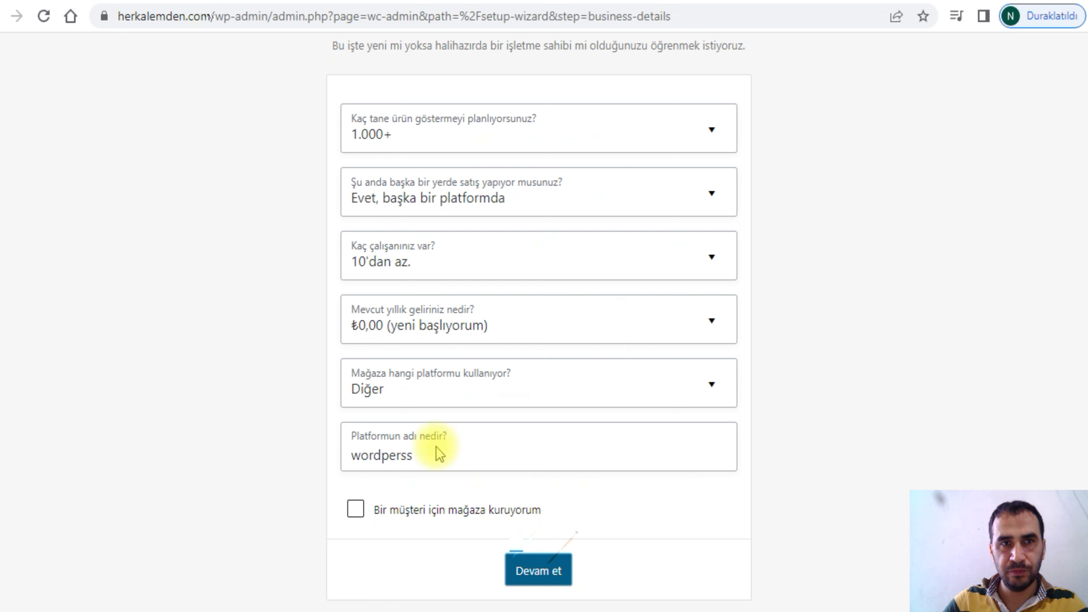
pyautogui.press('Return')
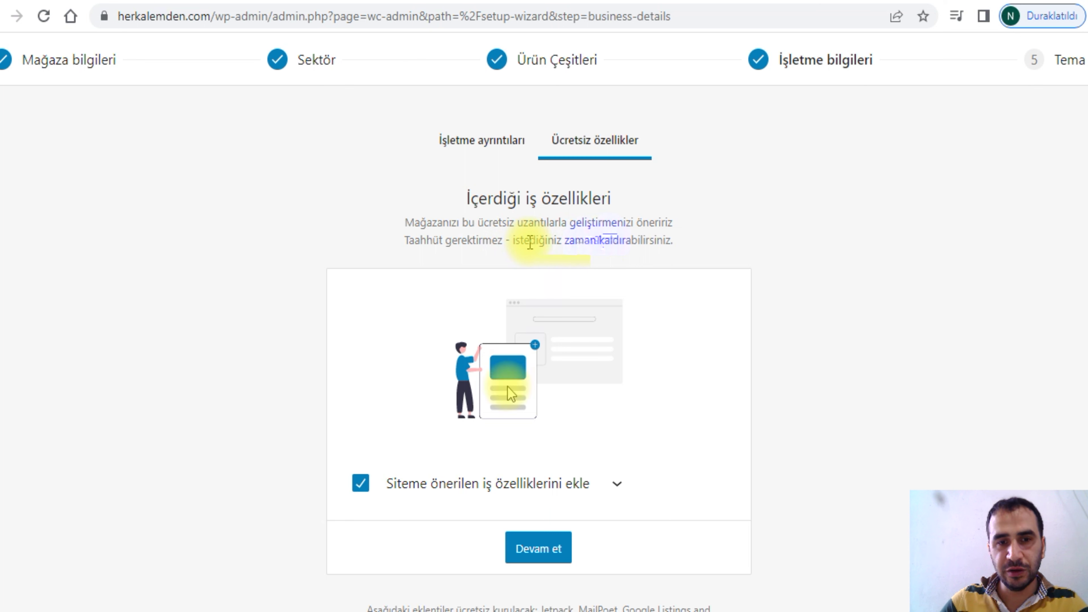
# Expand the recommended free plugins and keep MailPoet ticked alongside Jetpack and Google Listings and Ads.
pyautogui.scroll(-2, 489, 507)
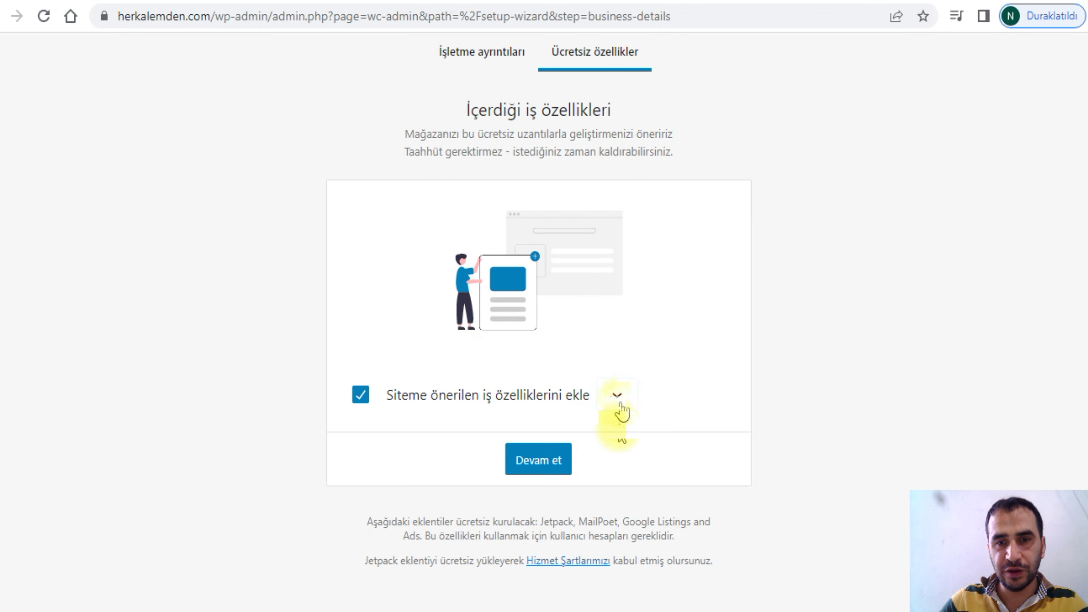
pyautogui.click(617, 395)
pyautogui.scroll(-3, 619, 399)
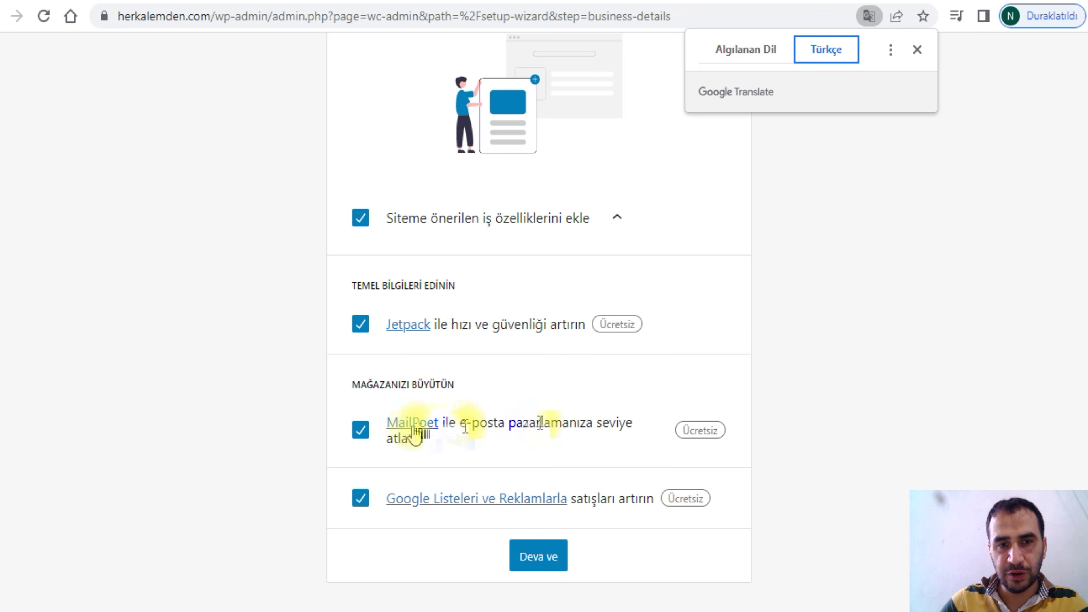
pyautogui.click(414, 433)
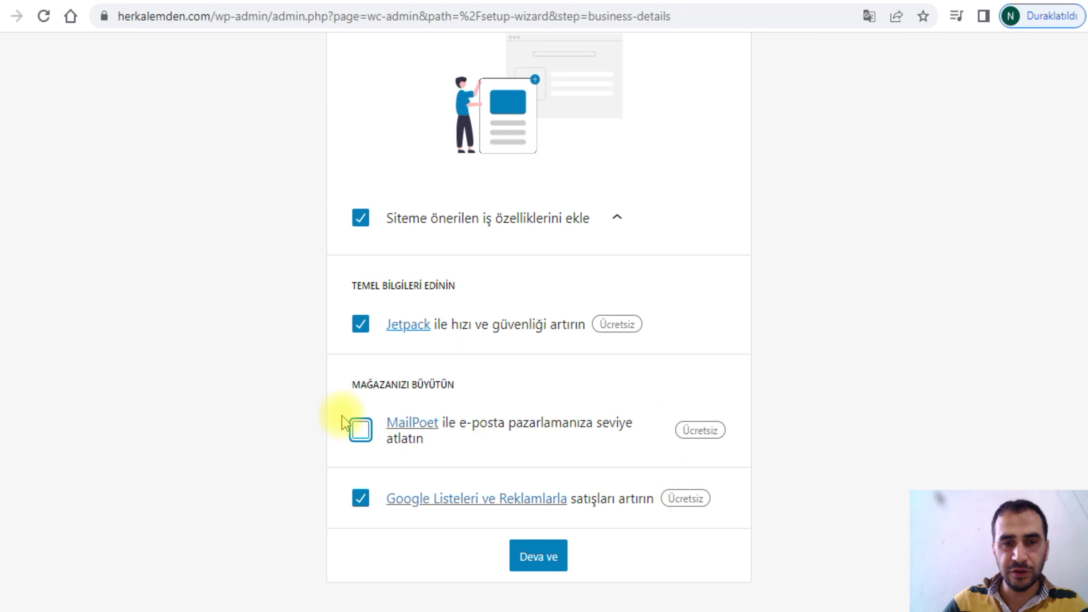
pyautogui.click(361, 432)
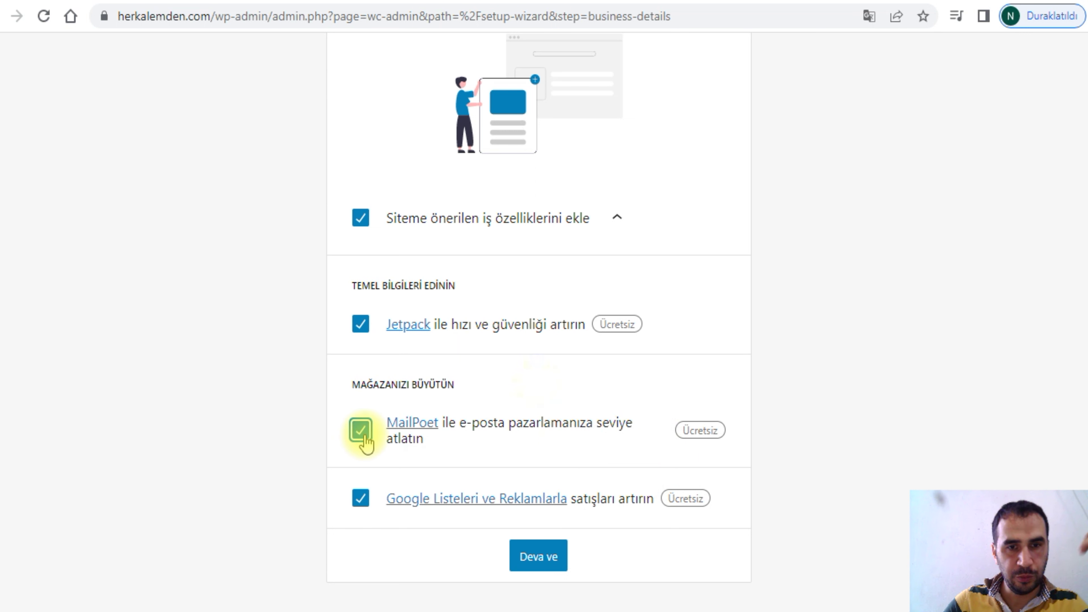
pyautogui.click(364, 432)
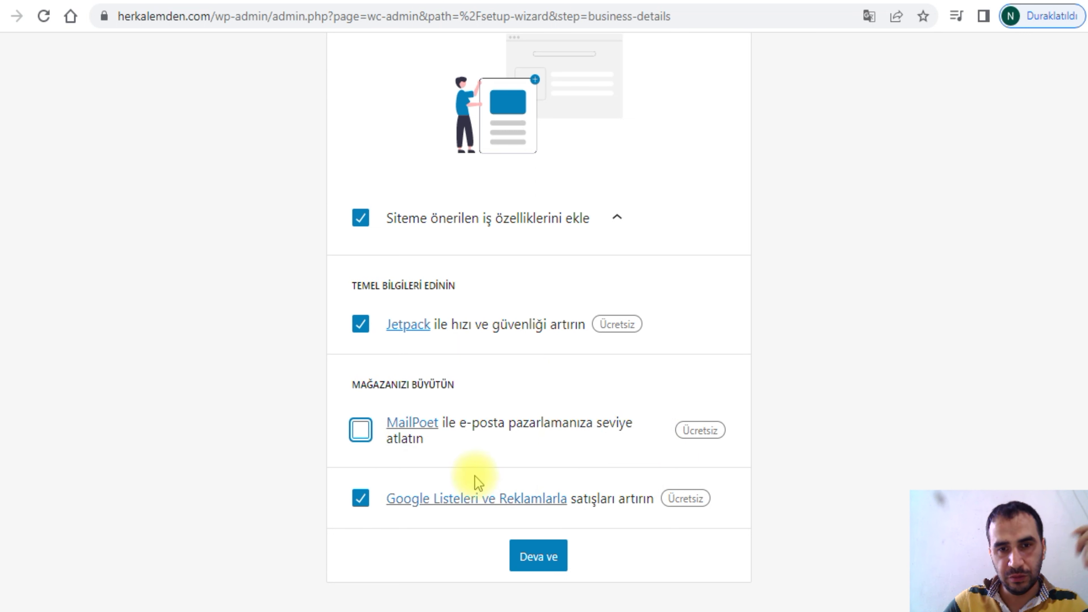
pyautogui.click(361, 433)
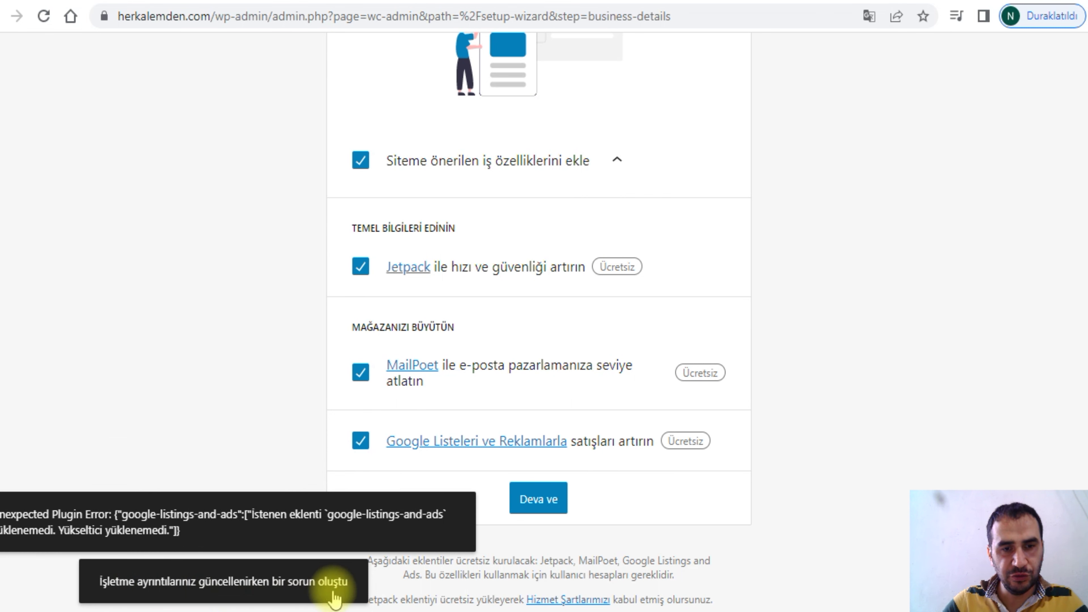
pyautogui.scroll(4, 771, 360)
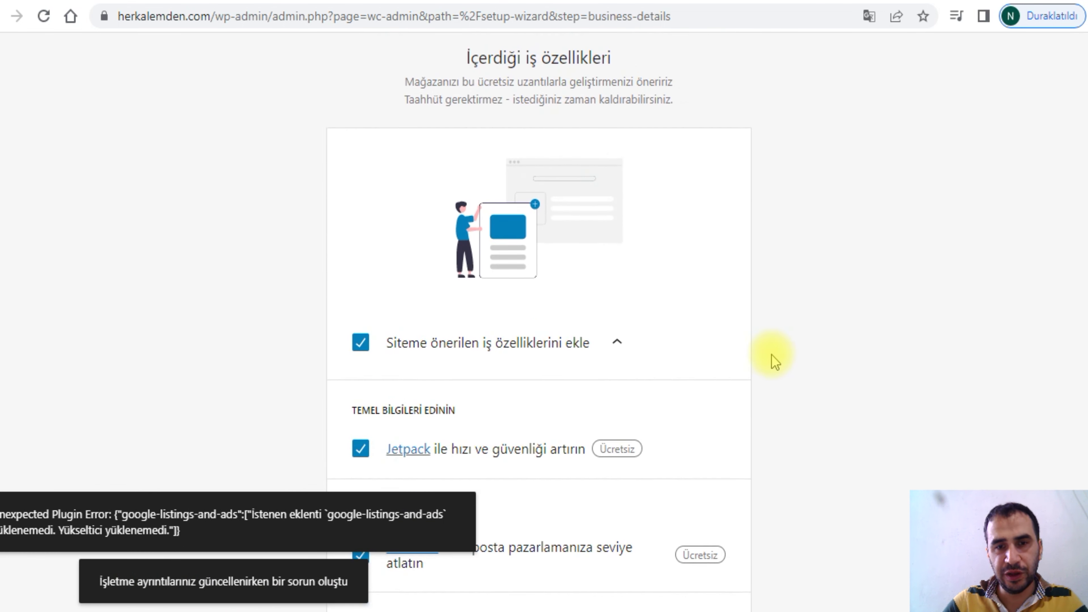
pyautogui.scroll(3, 775, 360)
# Jump to the theme step, saving the business details when prompted.
pyautogui.click(1053, 61)
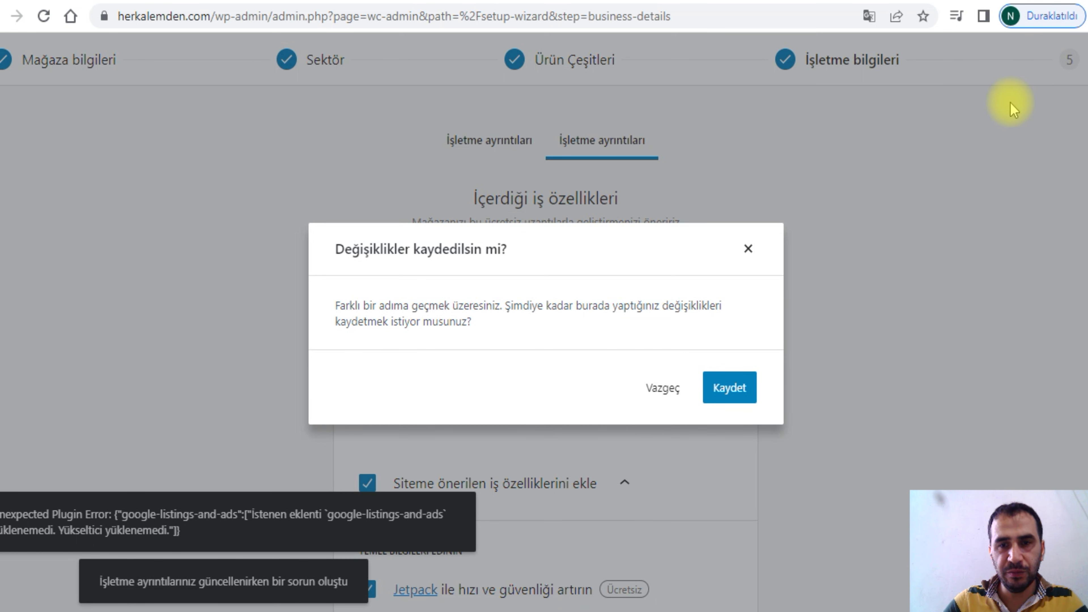
pyautogui.click(719, 394)
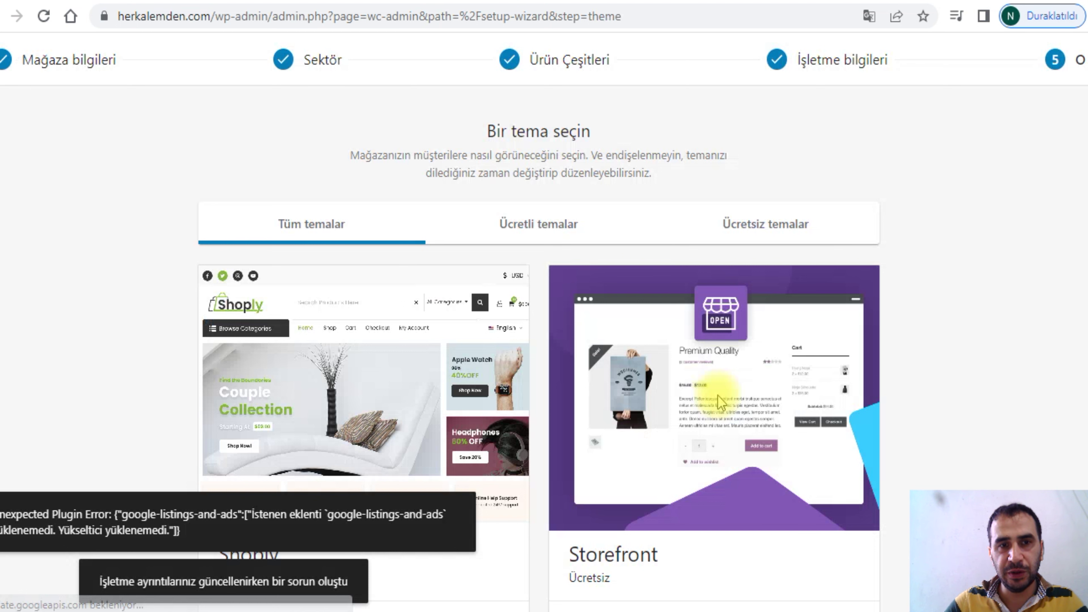
pyautogui.scroll(-3, 717, 396)
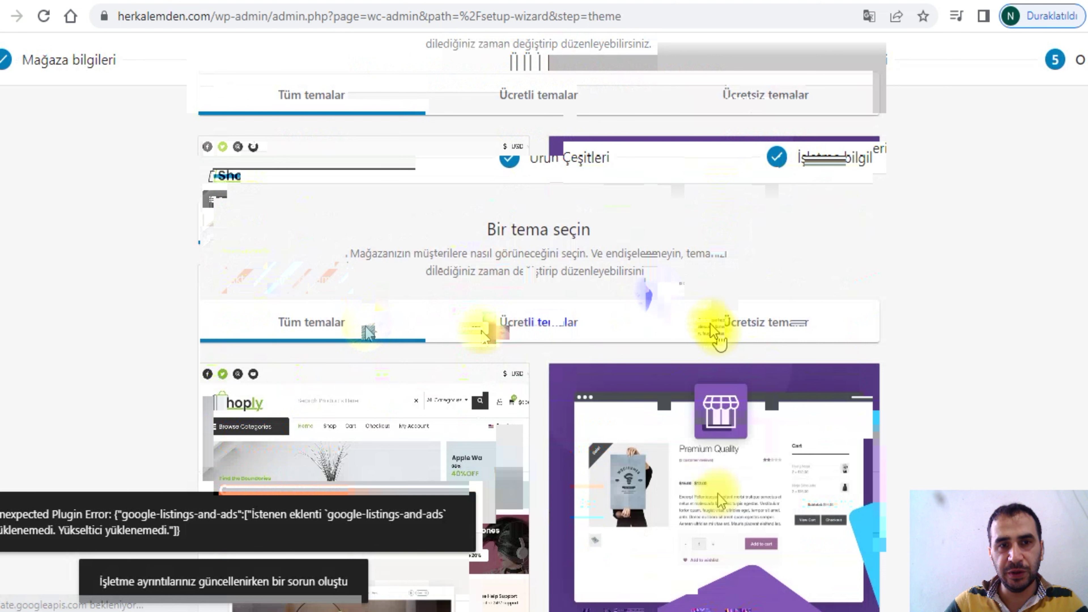
pyautogui.scroll(-5, 717, 333)
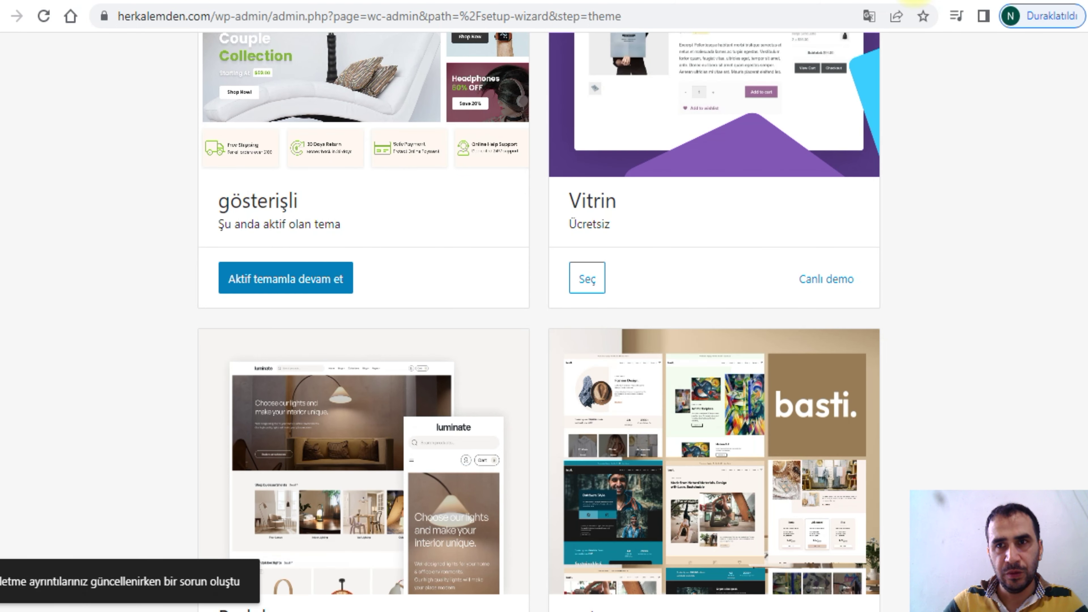
# Load herkalemden.com in a new browser tab, then close that tab.
pyautogui.hotkey('ctrl', 't')
pyautogui.write('herkalemden.com')
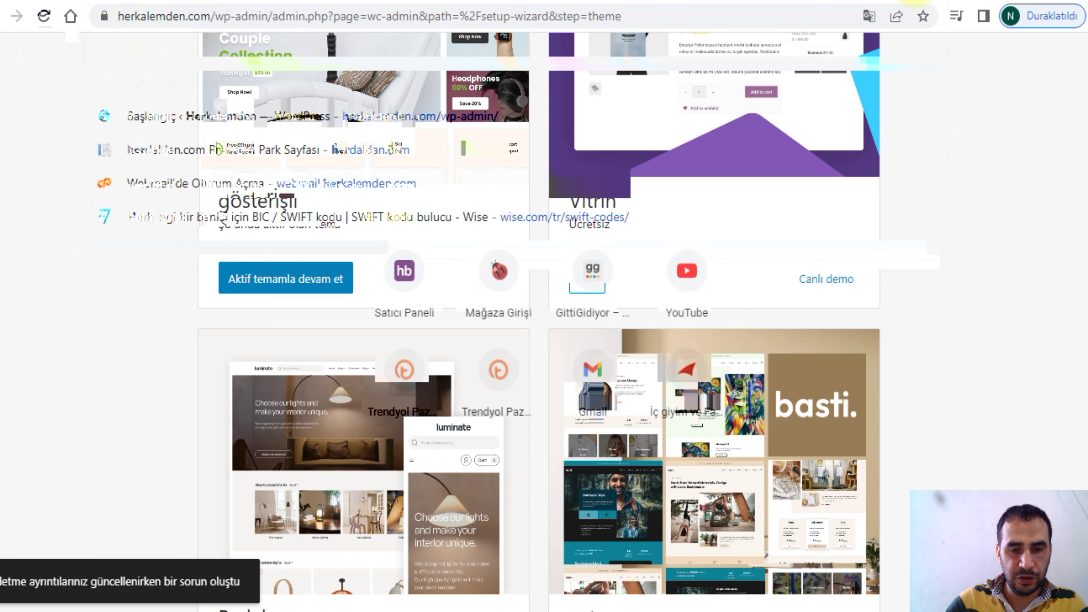
pyautogui.press('Return')
pyautogui.hotkey('ctrl', 'w')
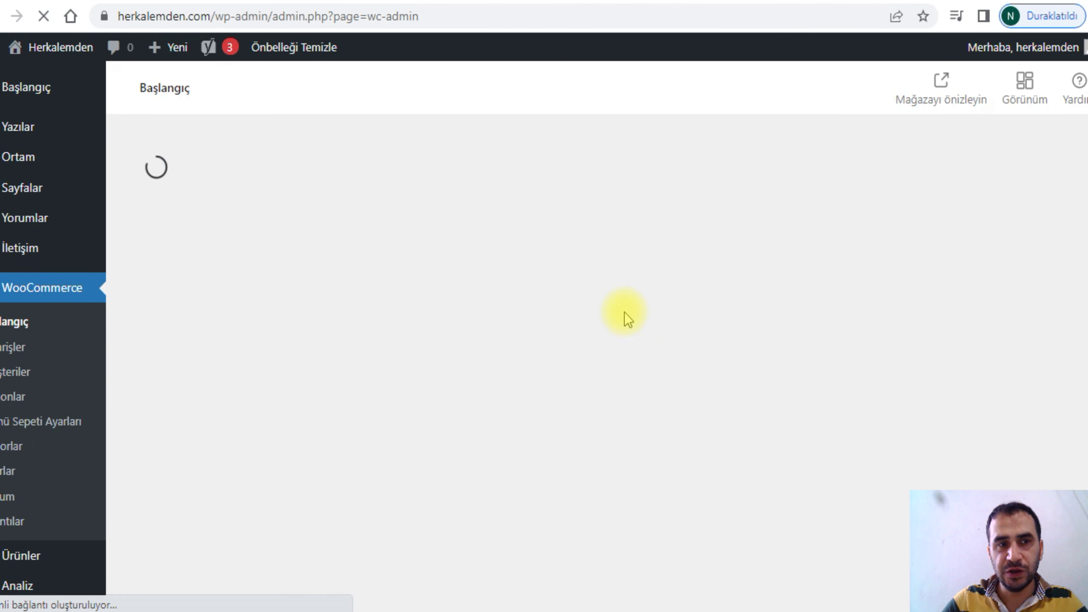
# Scroll through the Genel settings page showing the store address.
pyautogui.scroll(-3, 625, 295)
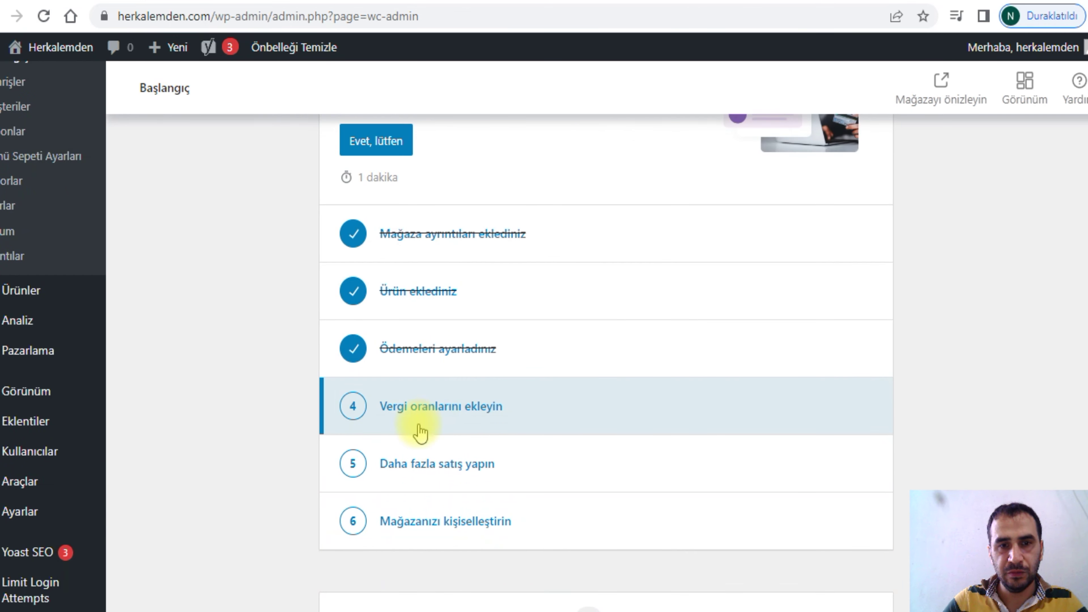
pyautogui.scroll(5, 428, 425)
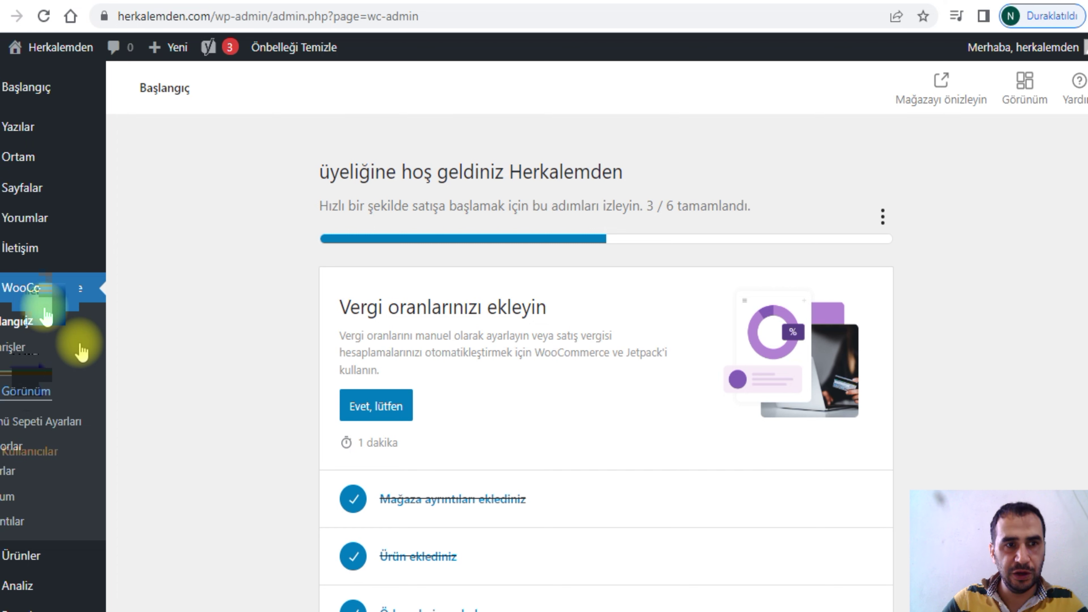
pyautogui.scroll(-4, 654, 197)
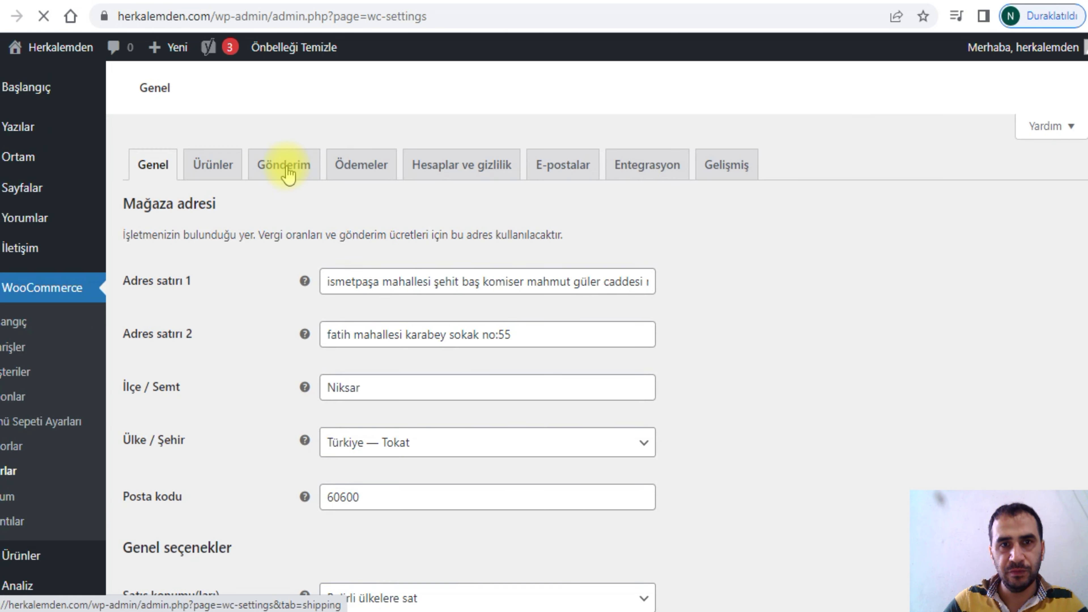
# Open the Gönderim settings and step through the shipping tour until it closes.
pyautogui.click(283, 171)
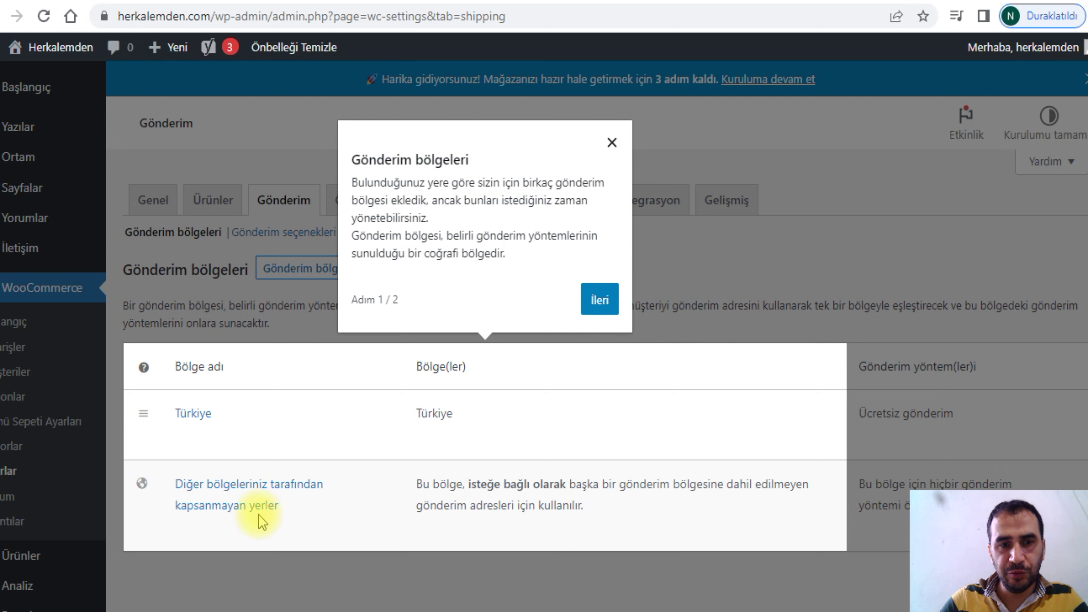
pyautogui.click(599, 300)
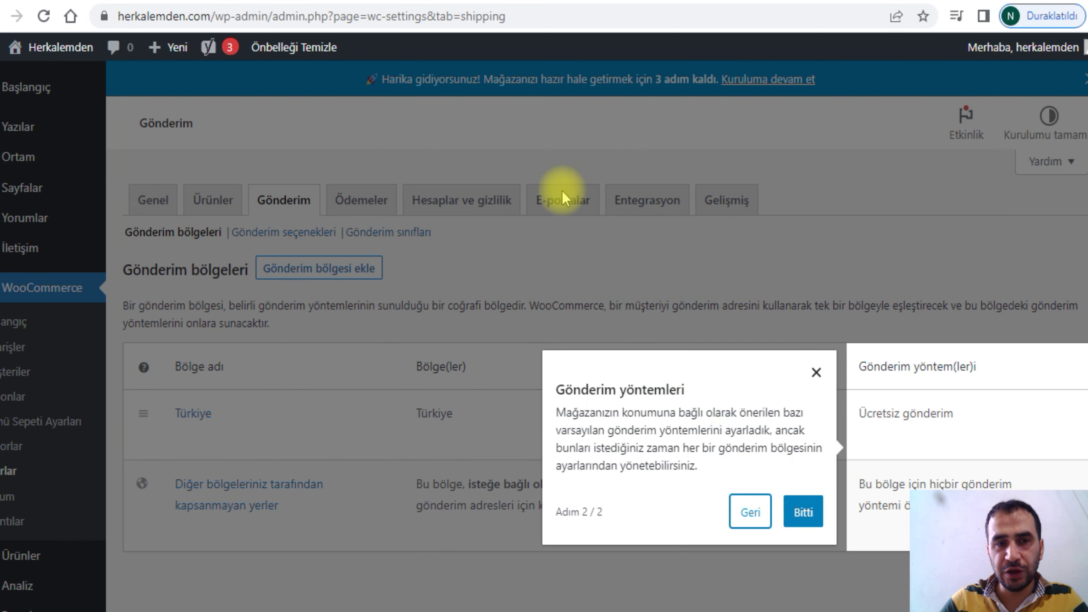
pyautogui.scroll(-2, 642, 322)
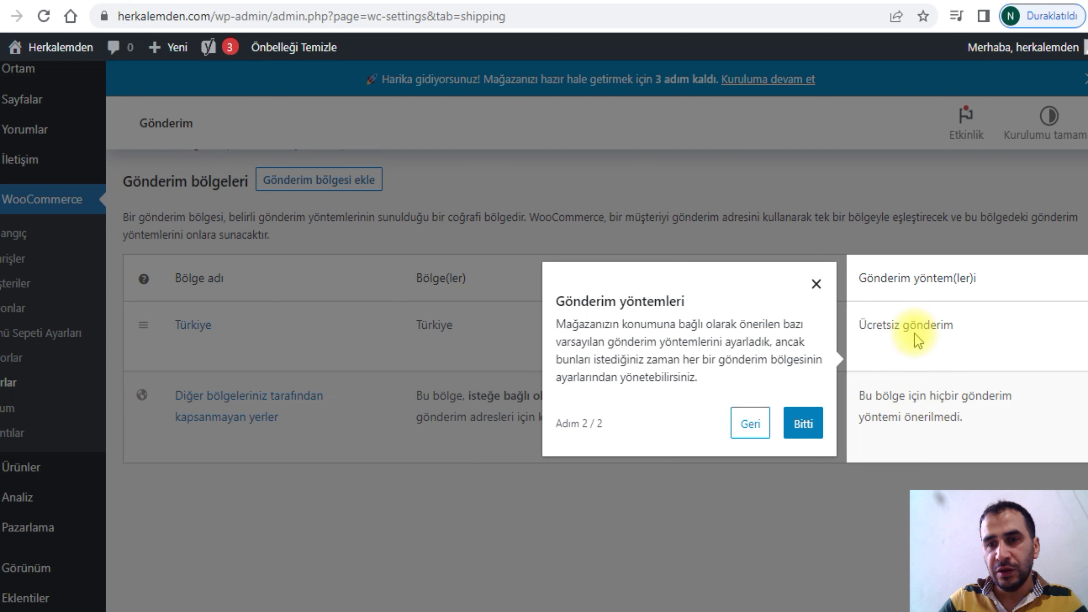
pyautogui.click(816, 422)
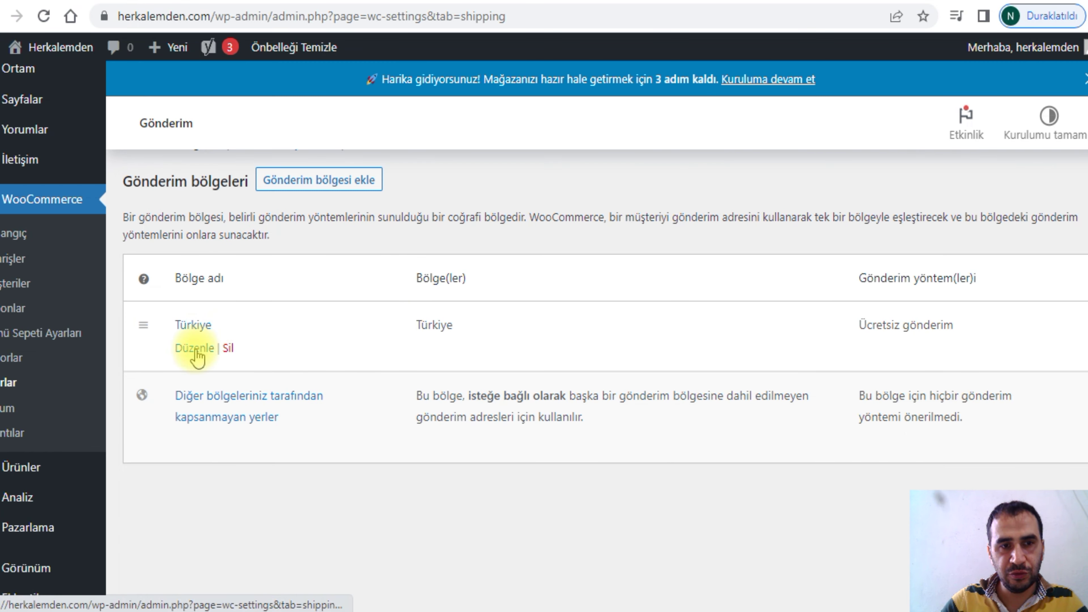
# Edit the Türkiye zone and add Sabit fiyat as a second method beside Ücretsiz gönderim.
pyautogui.click(195, 348)
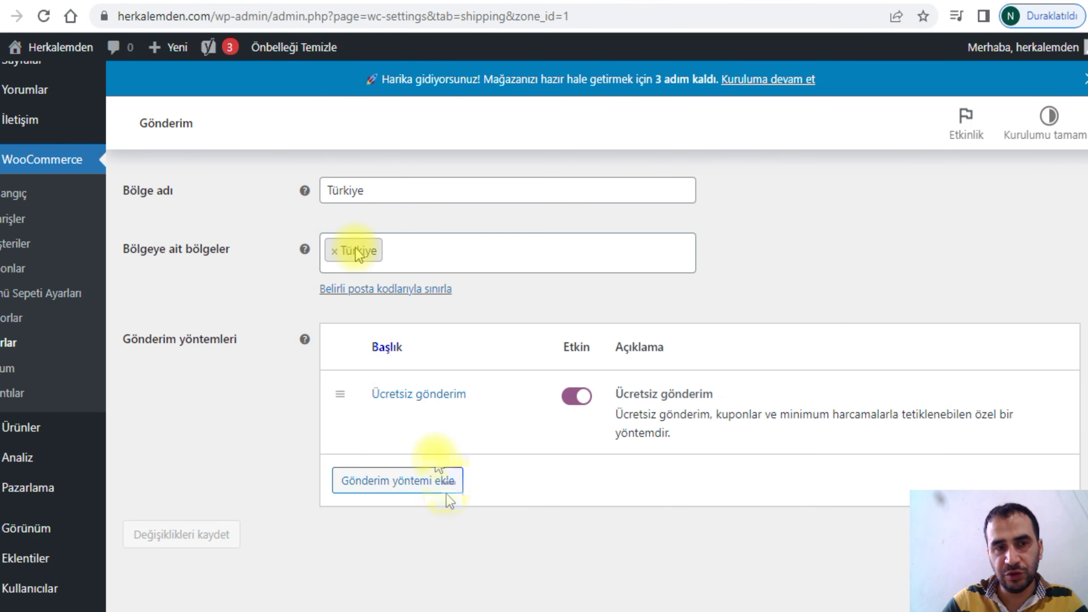
pyautogui.click(432, 478)
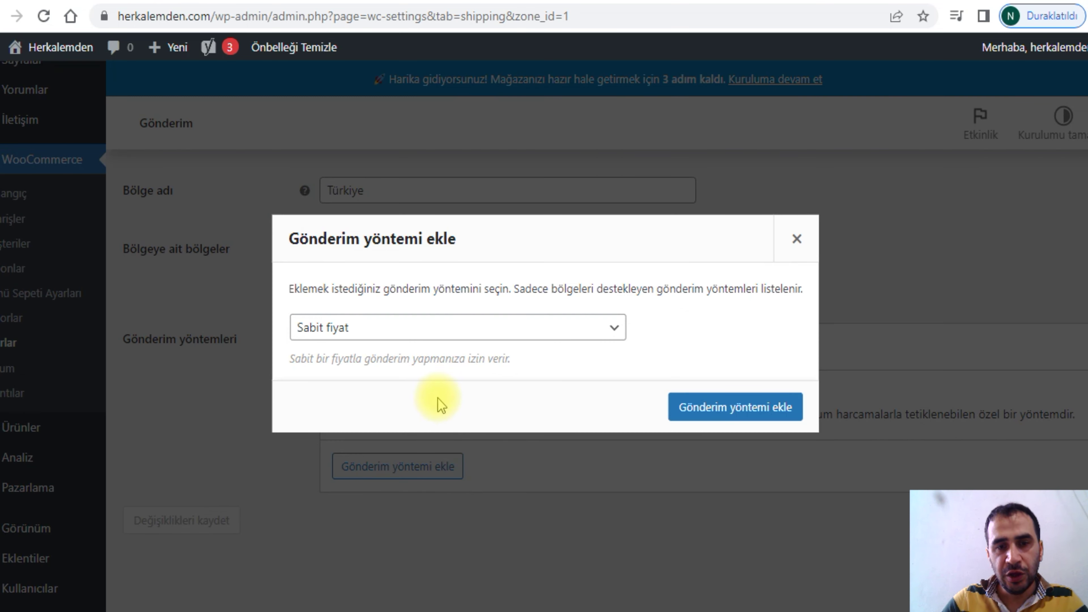
pyautogui.click(496, 331)
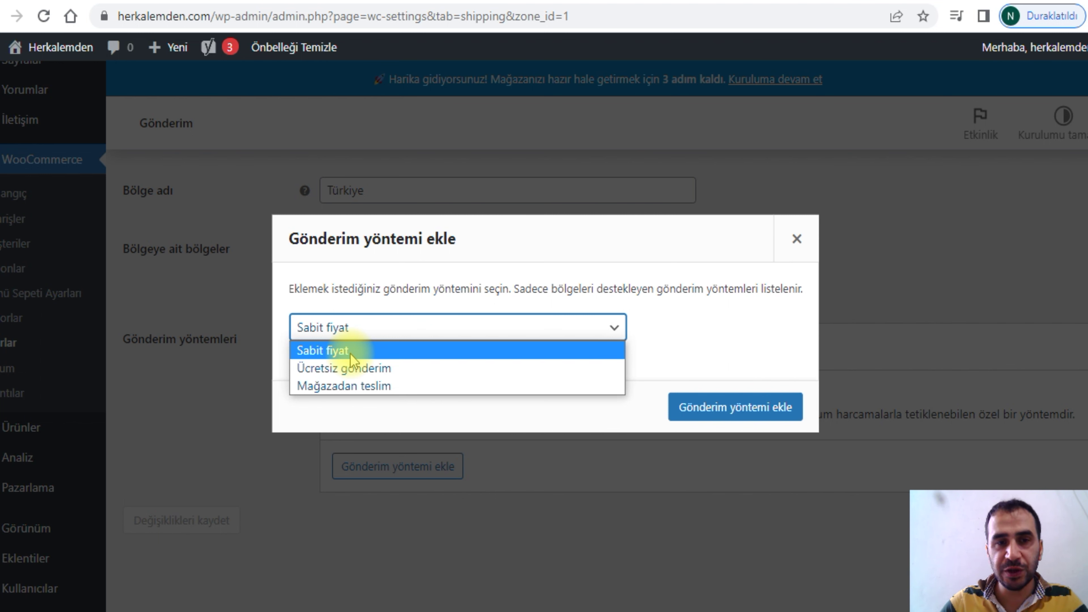
pyautogui.click(344, 367)
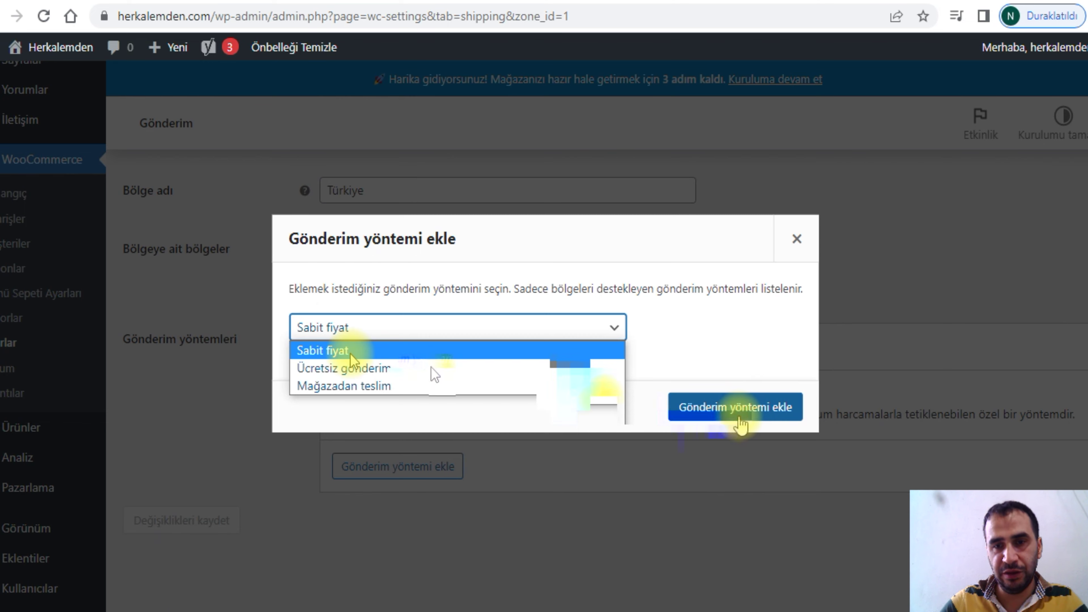
pyautogui.click(738, 409)
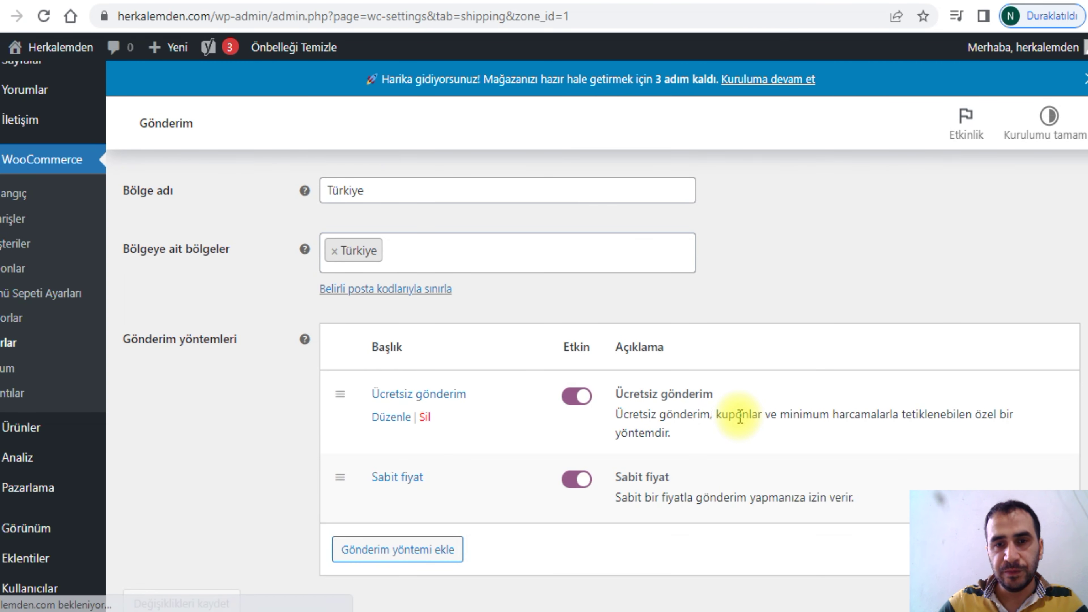
# Delete the Ücretsiz gönderim method and save the zone, leaving only Sabit fiyat.
pyautogui.click(424, 417)
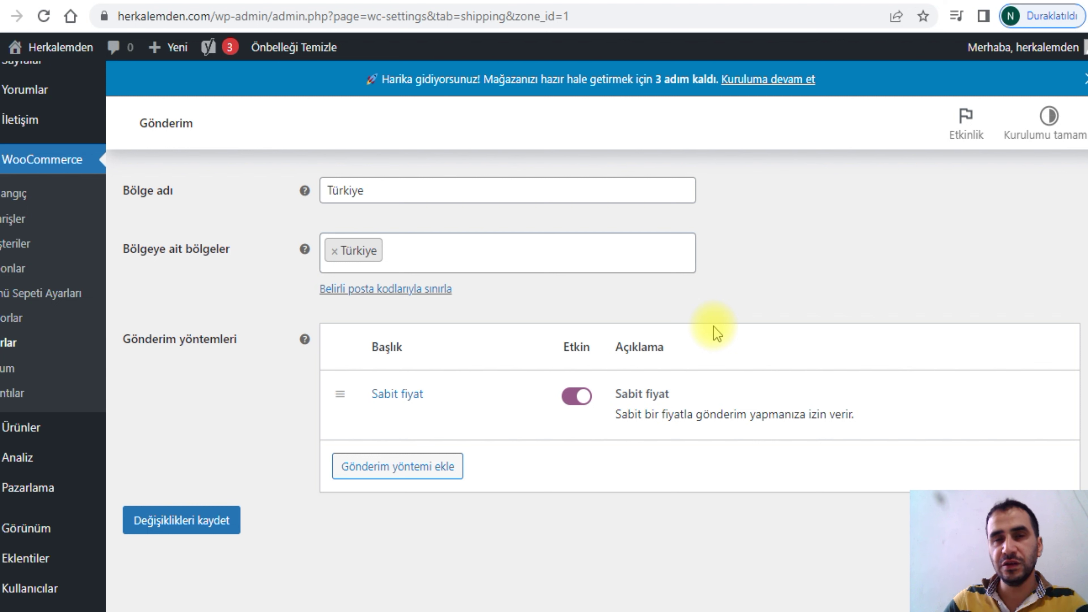
pyautogui.moveTo(575, 407)
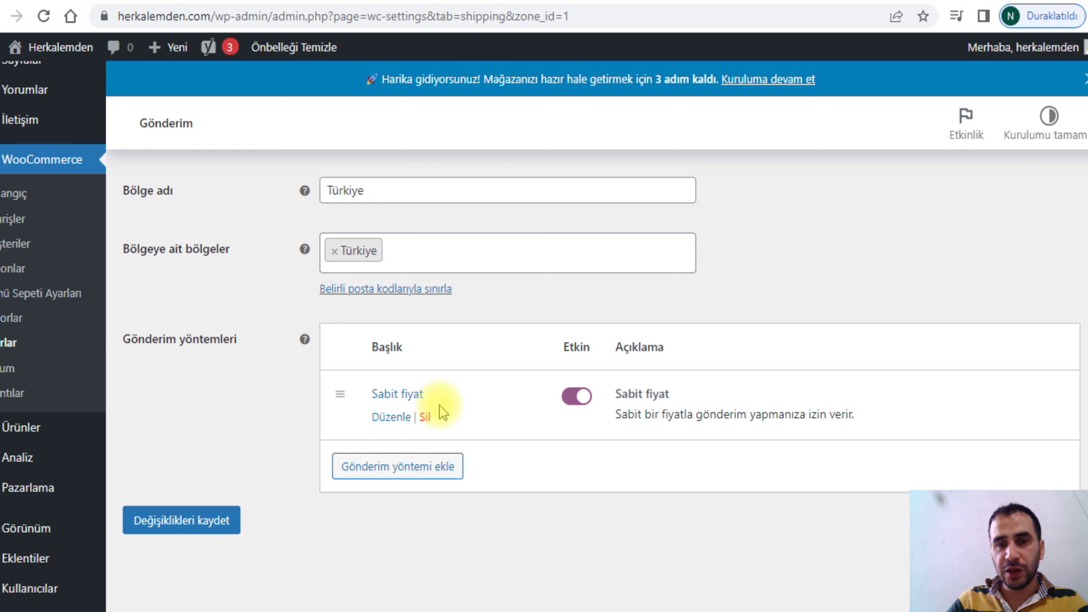
pyautogui.scroll(-2, 257, 429)
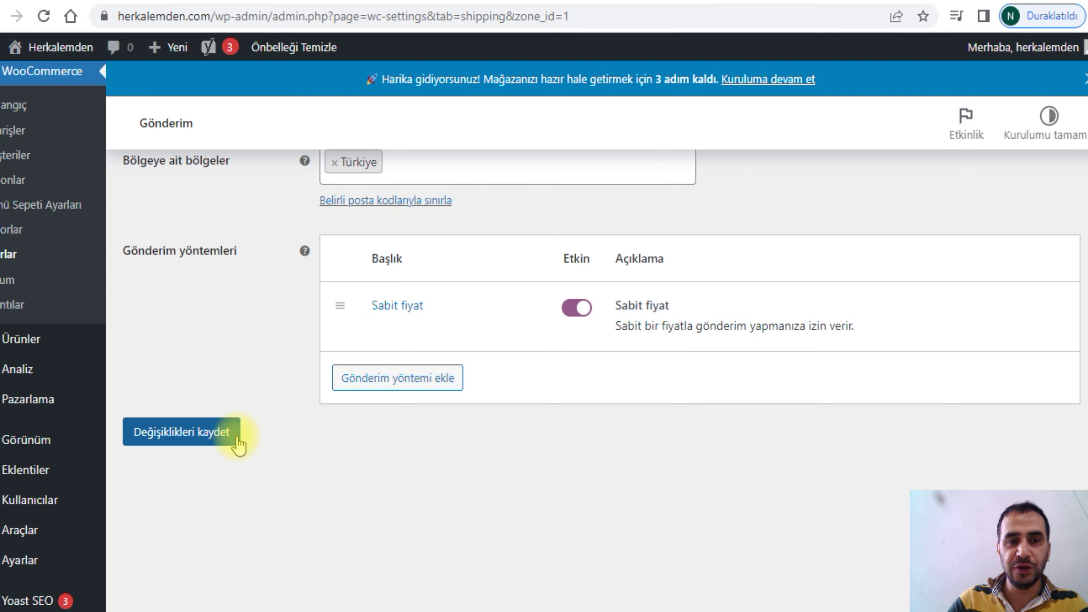
pyautogui.click(237, 444)
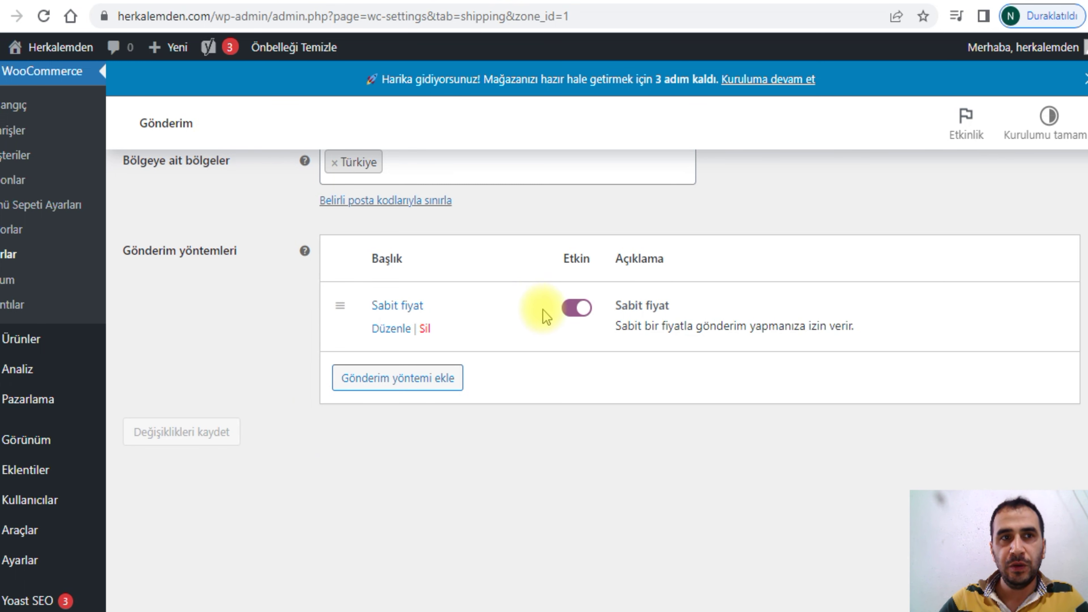
# Retitle the flat rate 'kargo ücreti', set its cost to 14,99, and save it.
pyautogui.click(390, 329)
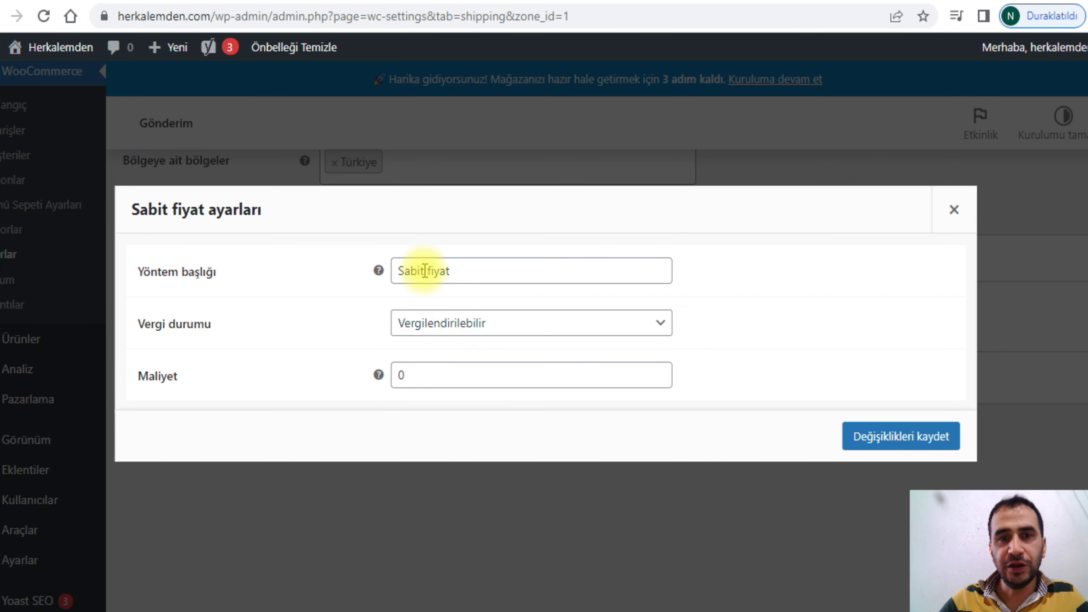
pyautogui.moveTo(505, 272); pyautogui.dragTo(278, 264)
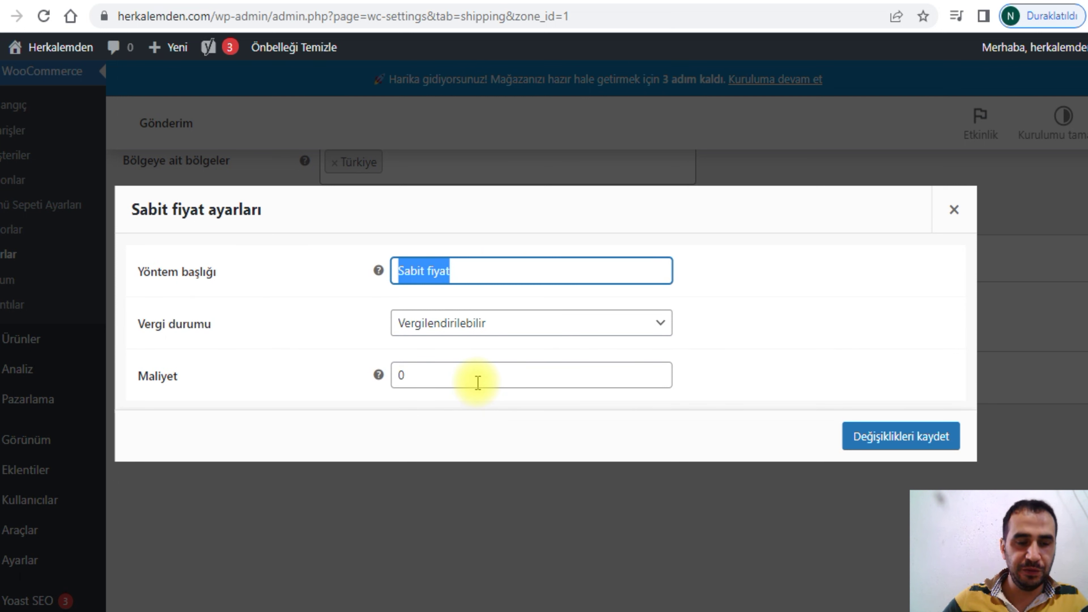
pyautogui.write('kargo ücreti')
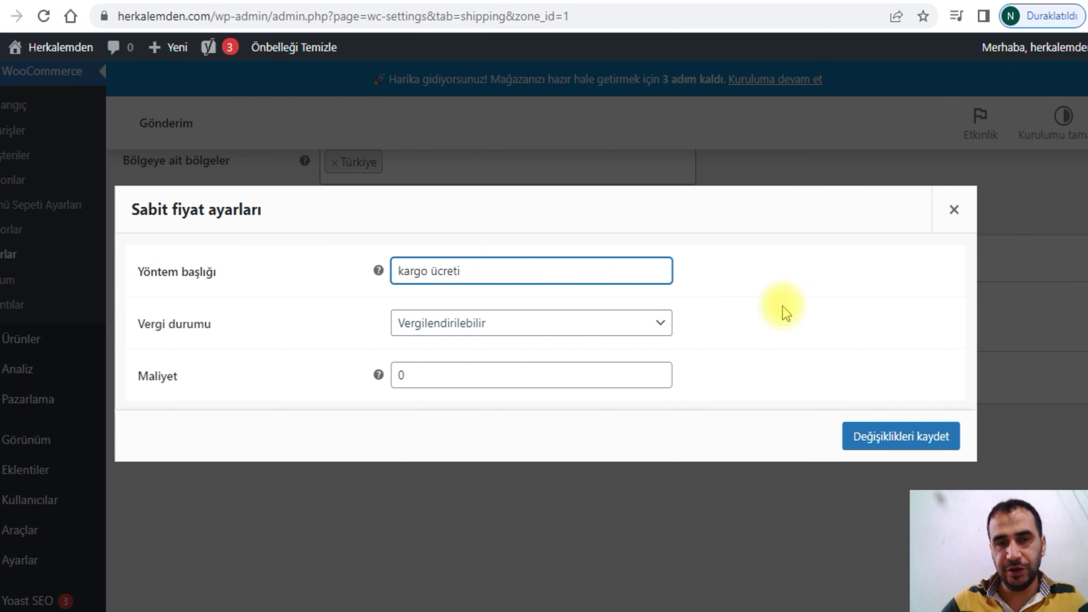
pyautogui.click(434, 378)
pyautogui.press('BackSpace')
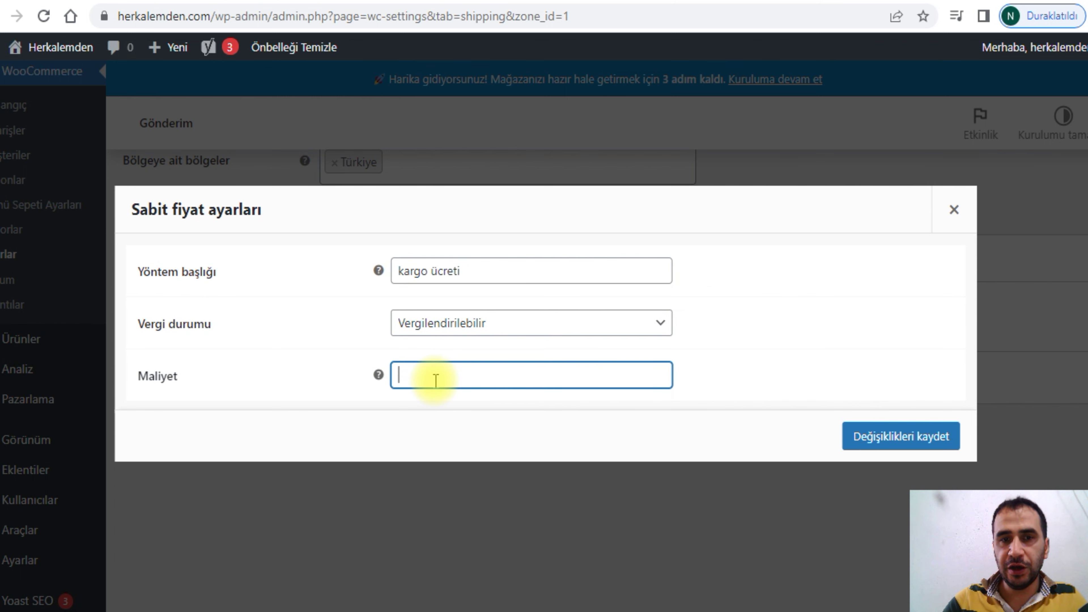
pyautogui.write('9,99')
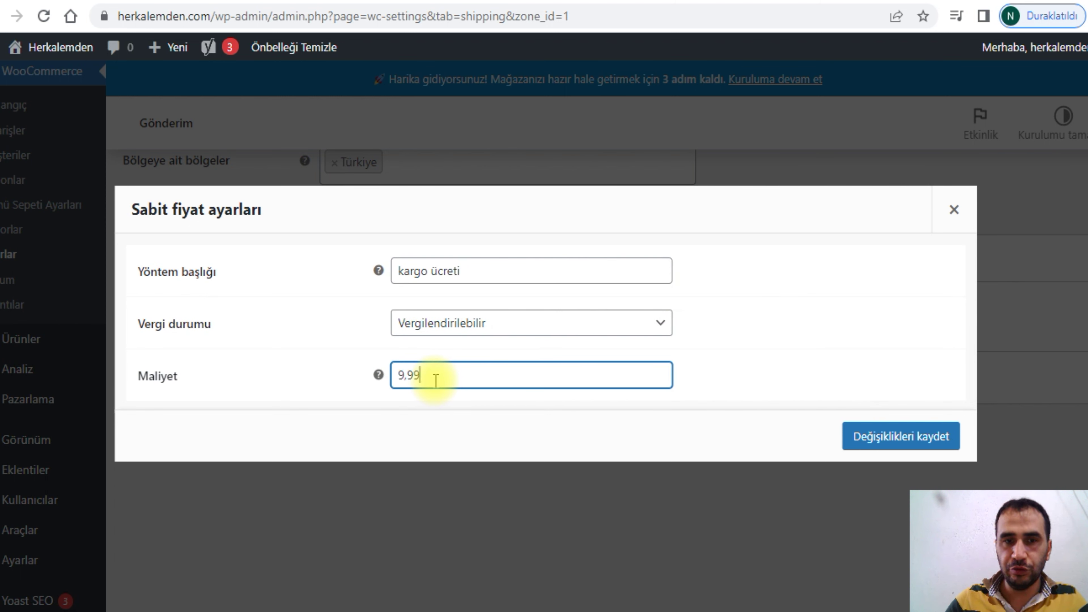
pyautogui.click(405, 375)
pyautogui.press('BackSpace')
pyautogui.write('14')
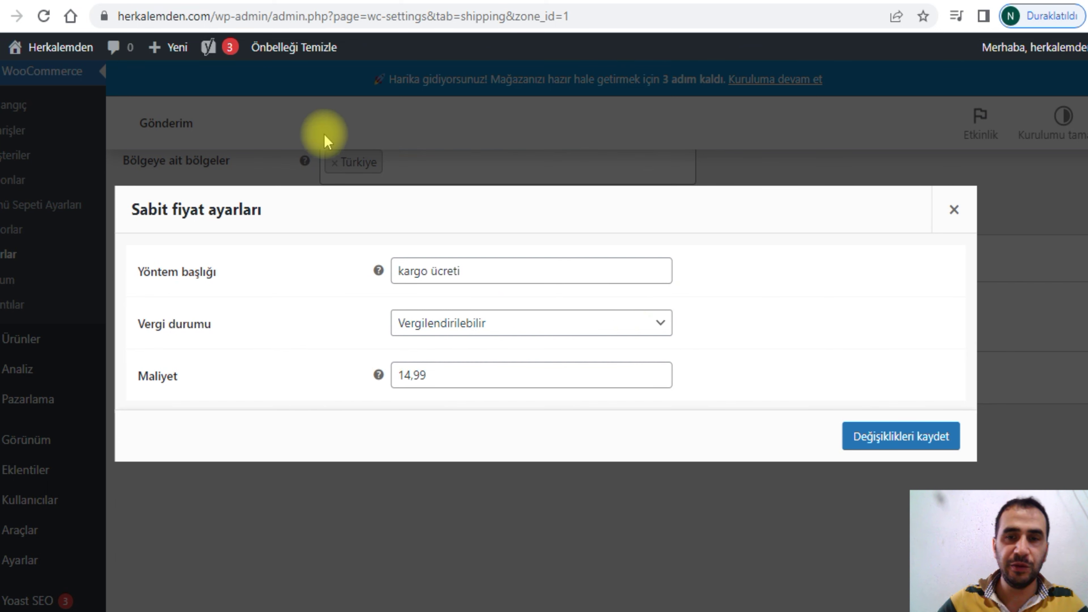
pyautogui.click(888, 441)
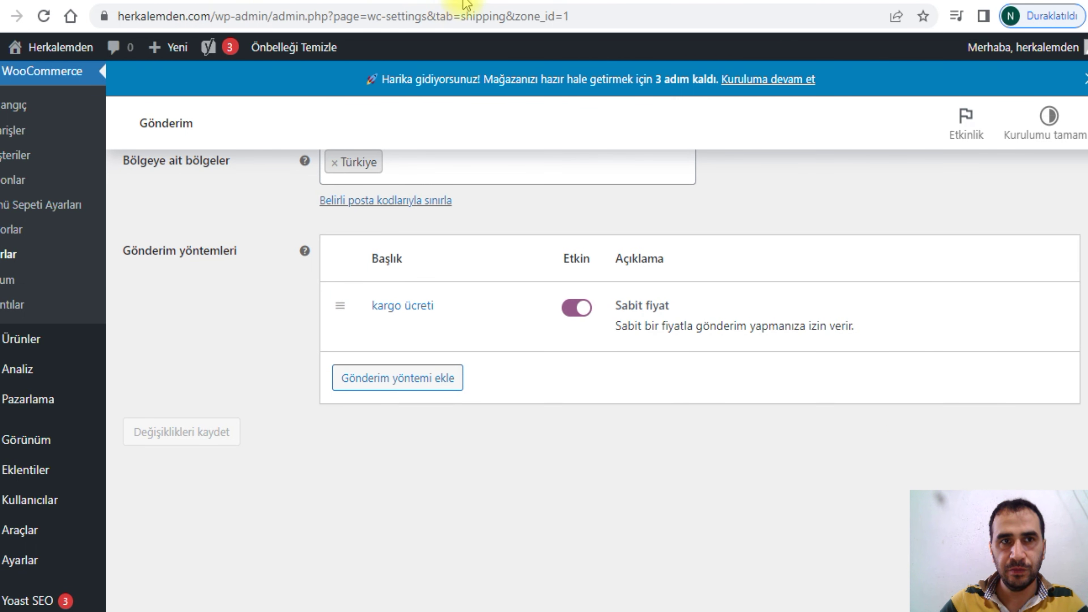
# Add an Ücretsiz gönderim method to the Türkiye zone beneath kargo ücreti.
pyautogui.click(415, 391)
pyautogui.click(419, 331)
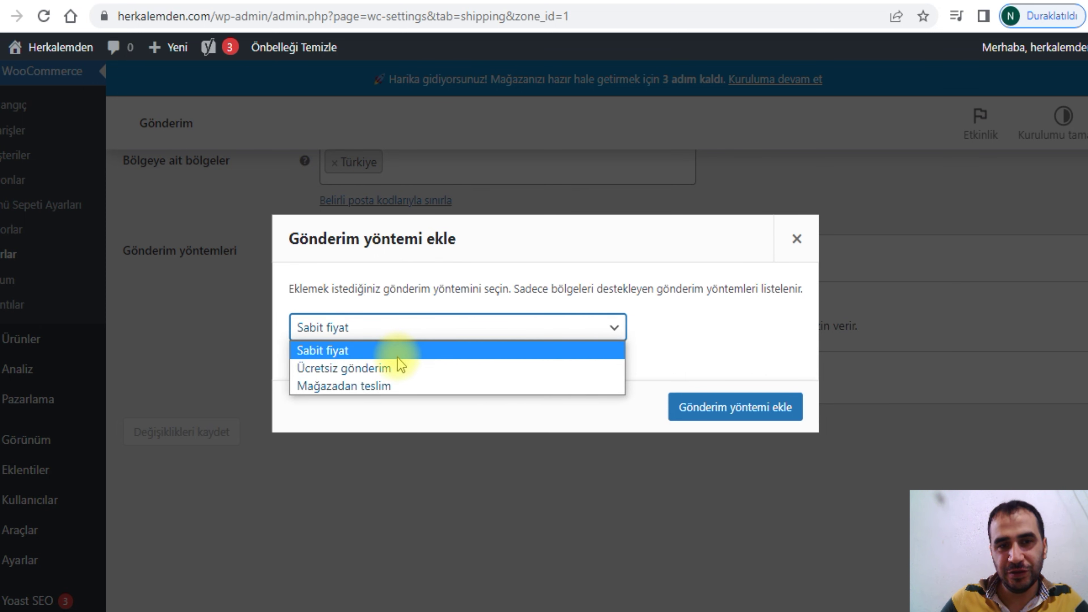
pyautogui.click(390, 368)
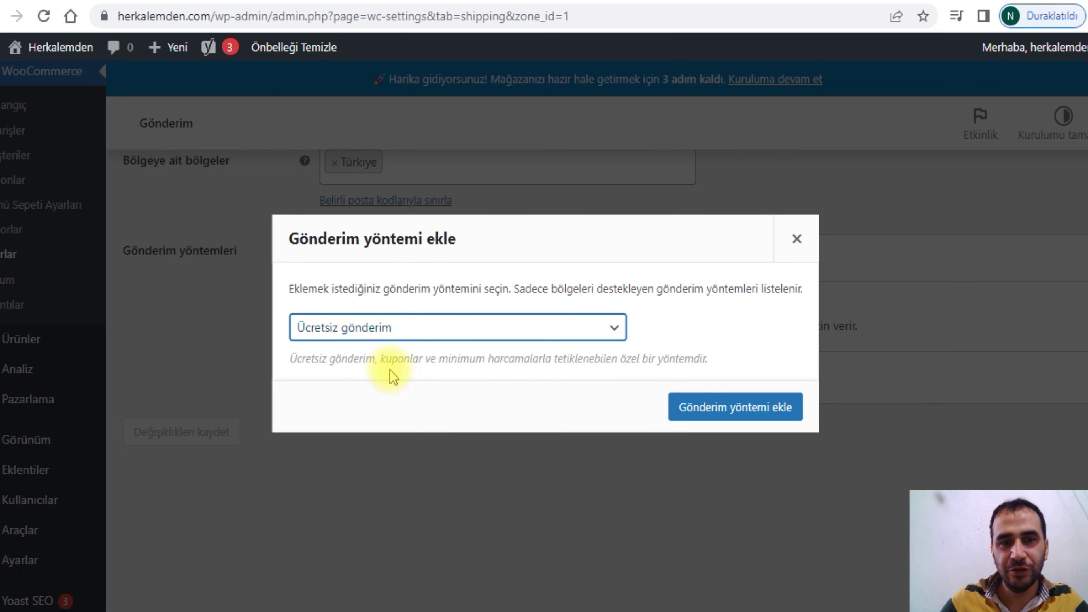
pyautogui.click(746, 418)
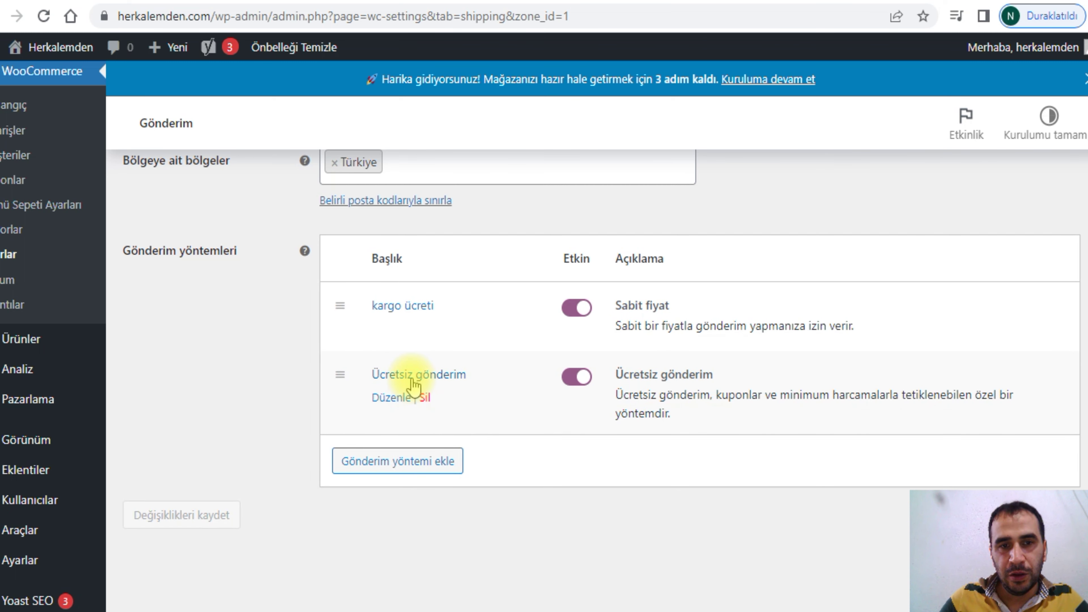
# Rename the free shipping method's title to 'Ücretsiz Kargo'.
pyautogui.click(391, 397)
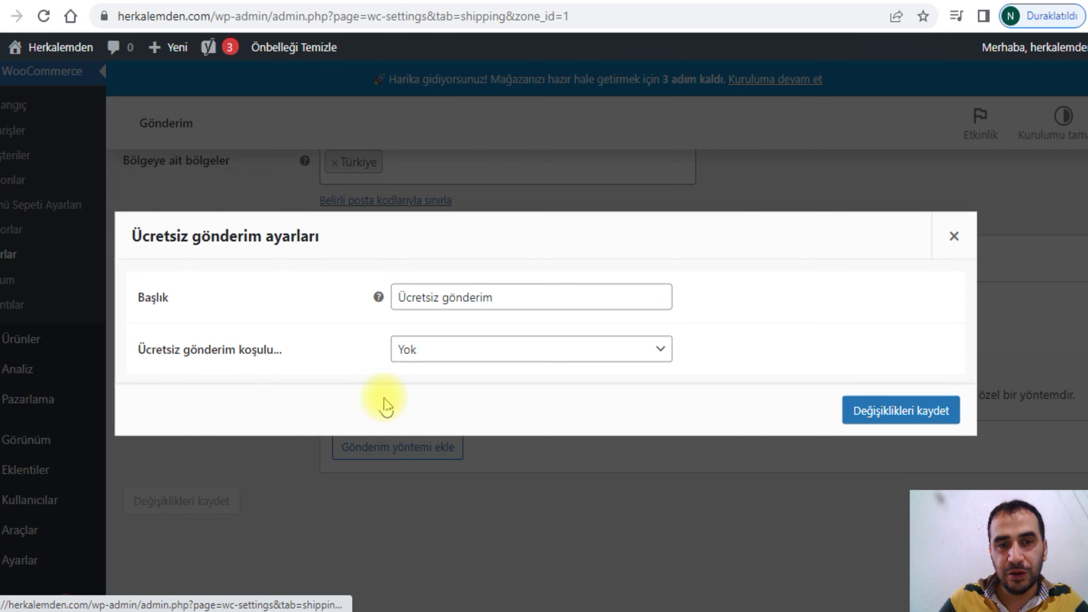
pyautogui.click(514, 296)
pyautogui.hotkey('ctrl', 'a')
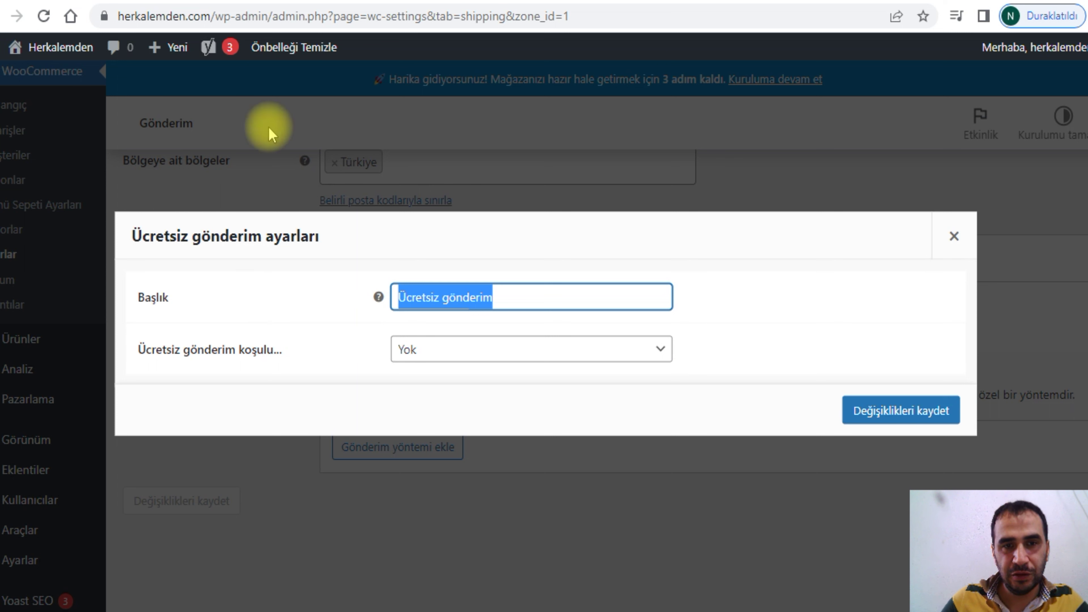
pyautogui.click(531, 295)
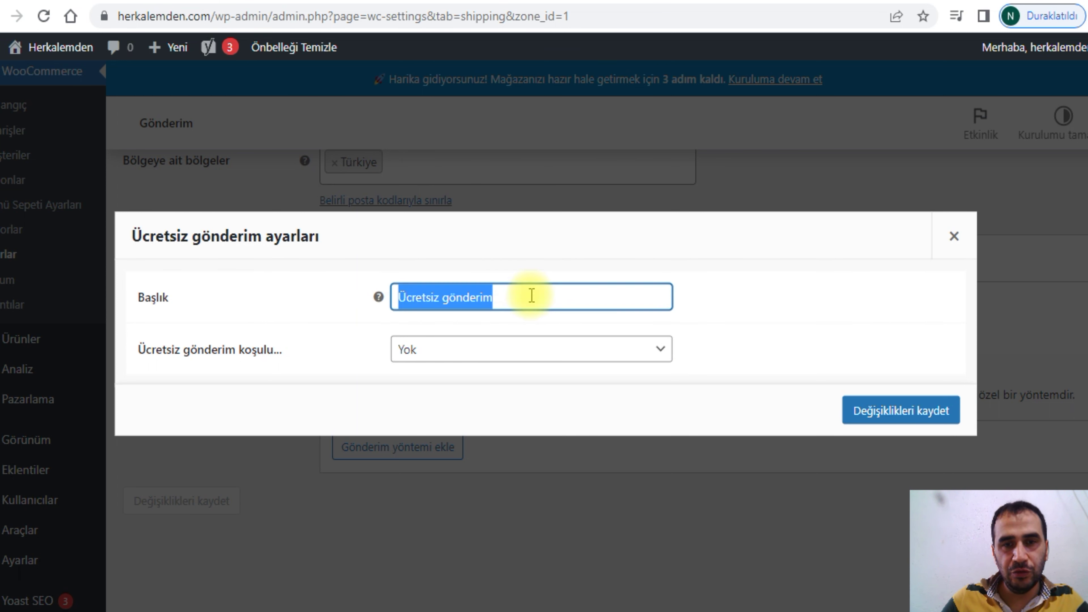
pyautogui.click(474, 297)
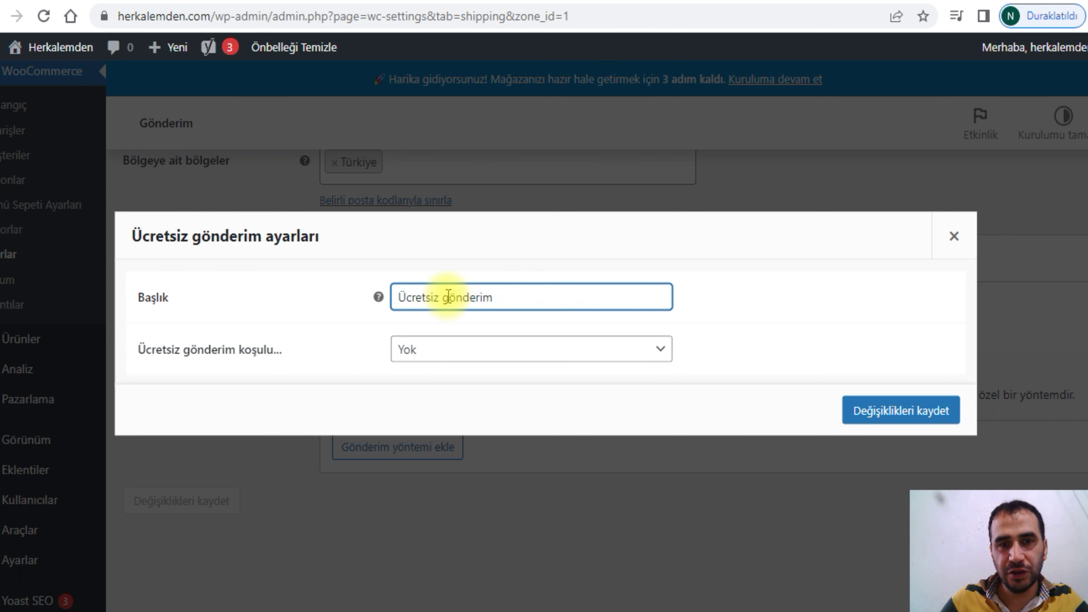
pyautogui.moveTo(445, 297); pyautogui.dragTo(578, 318)
pyautogui.press('BackSpace')
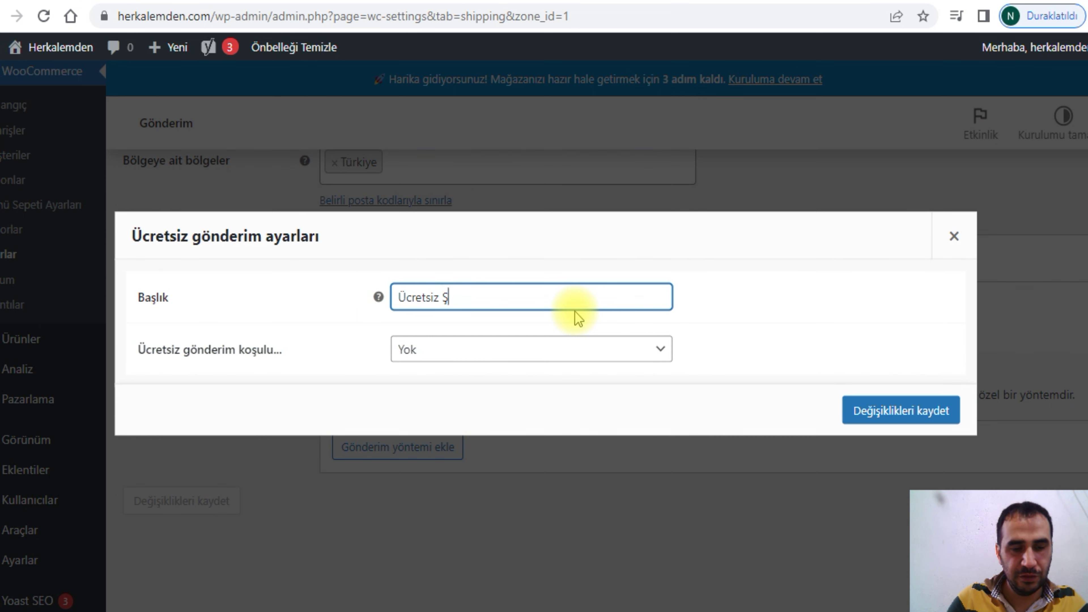
pyautogui.press('BackSpace')
pyautogui.write('Kargo')
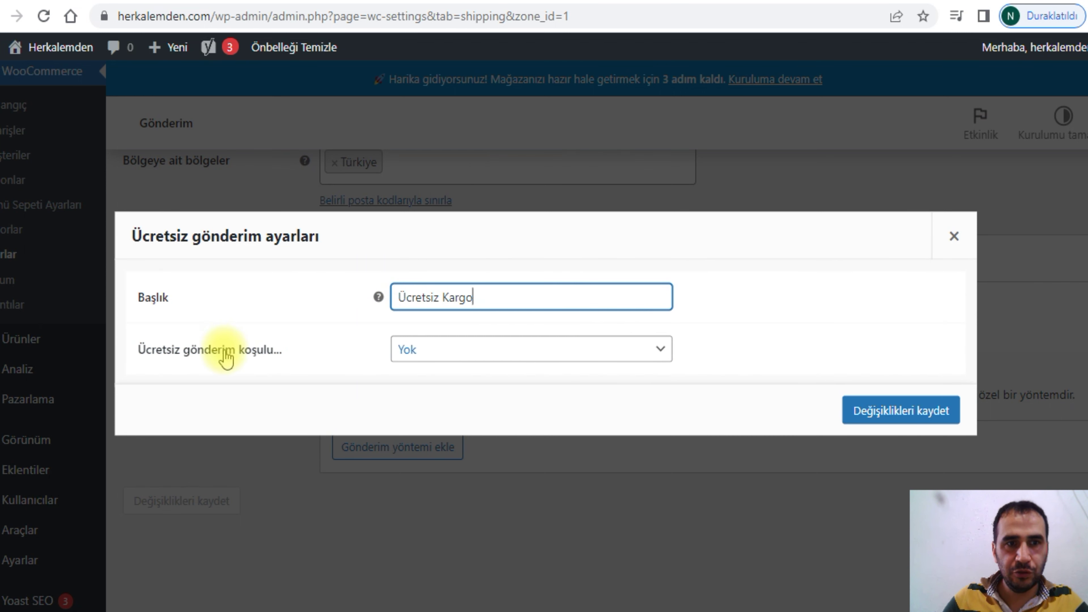
# Require a minimum order amount of 100, checked before coupon discounts.
pyautogui.click(465, 350)
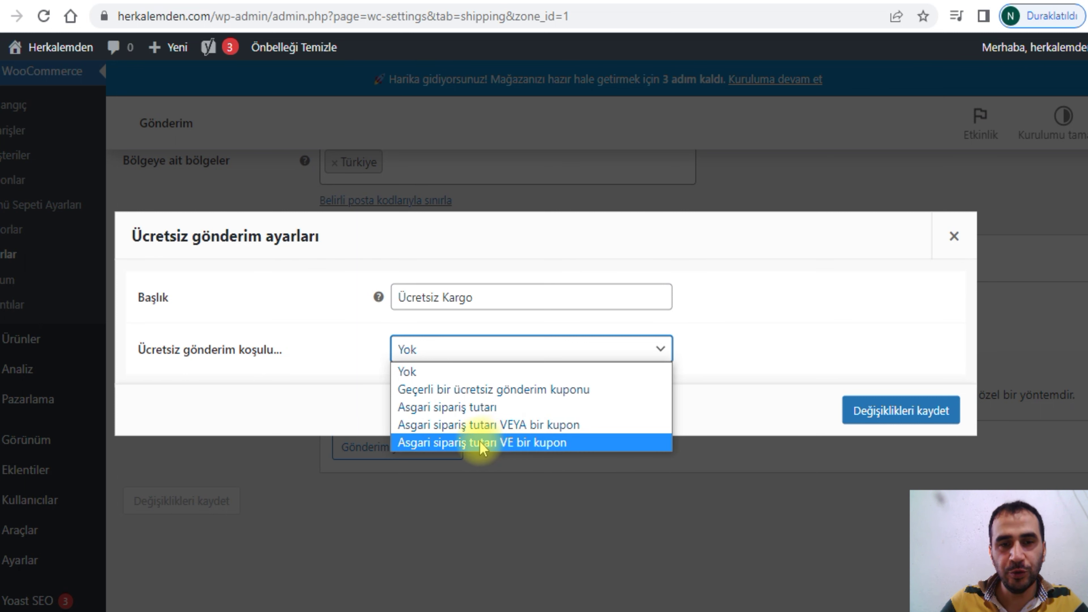
pyautogui.click(536, 407)
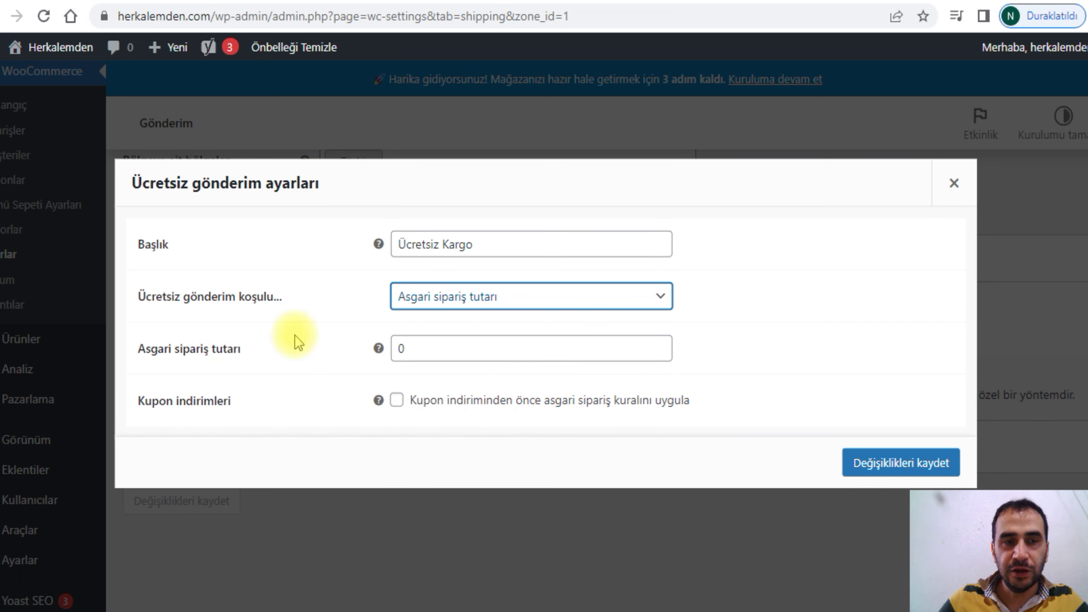
pyautogui.click(406, 346)
pyautogui.write('1')
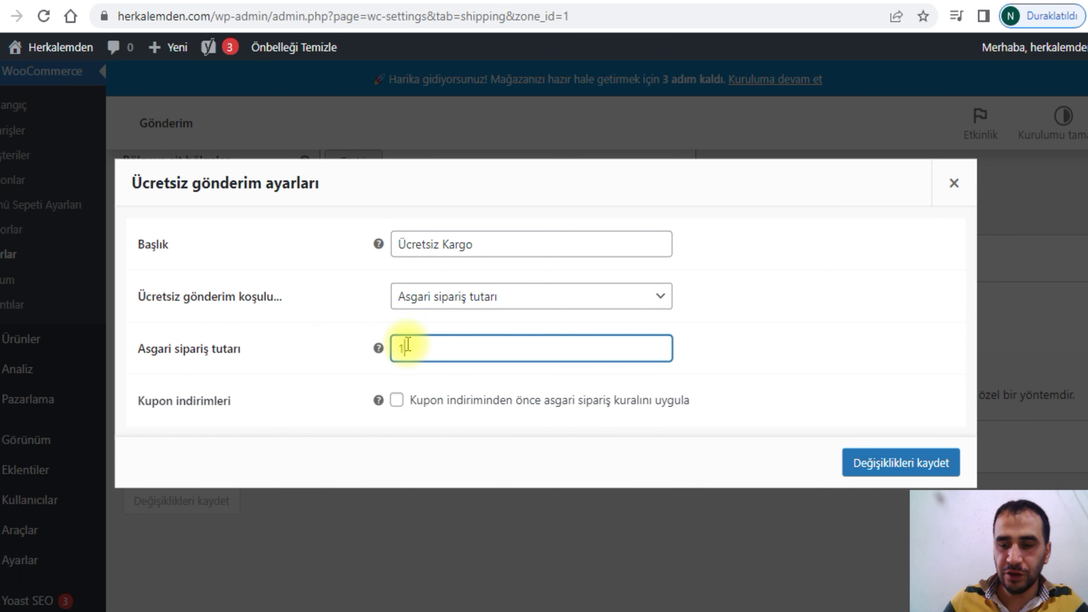
pyautogui.write('50100')
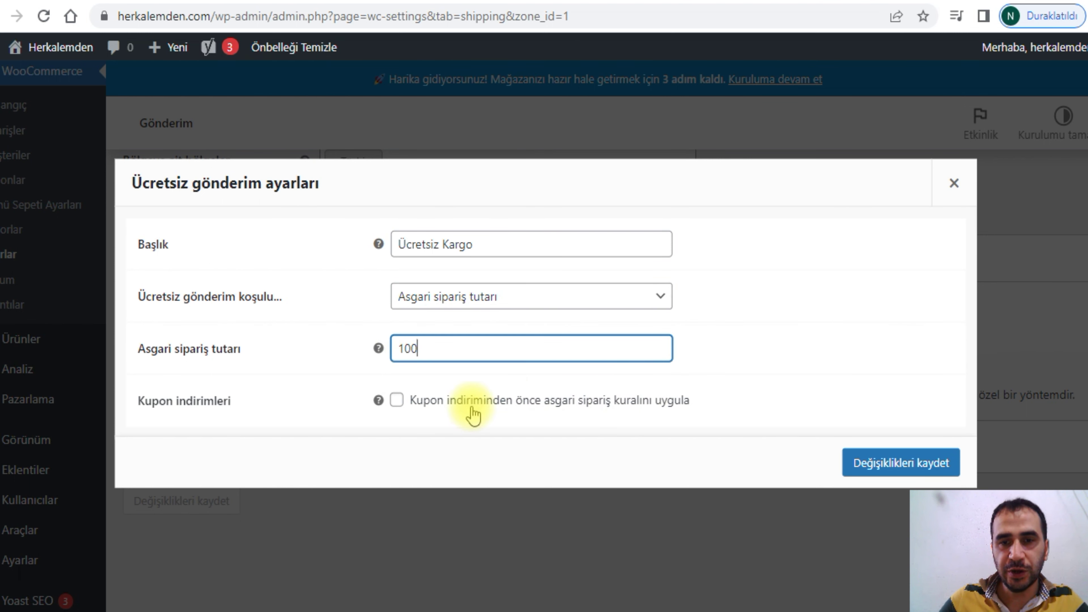
pyautogui.click(397, 400)
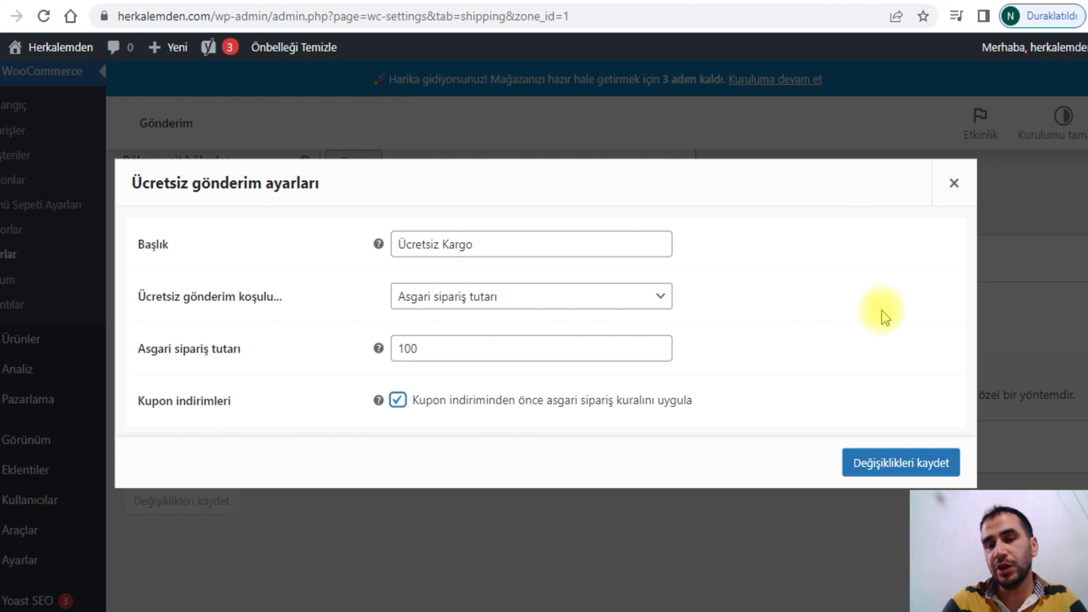
pyautogui.click(397, 399)
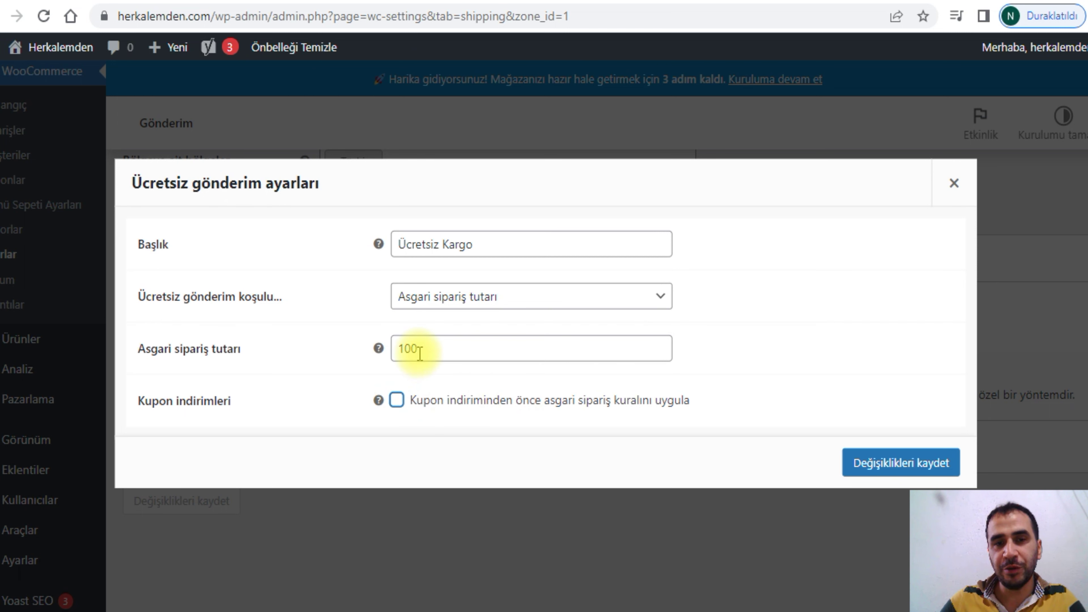
pyautogui.click(397, 400)
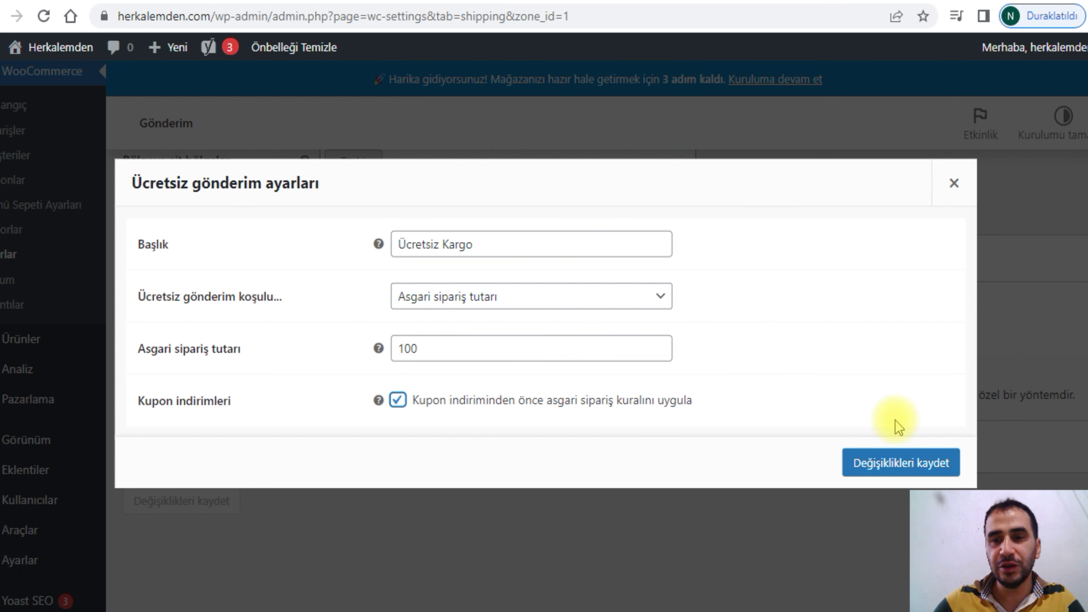
# Save the Ücretsiz Kargo method settings.
pyautogui.click(894, 458)
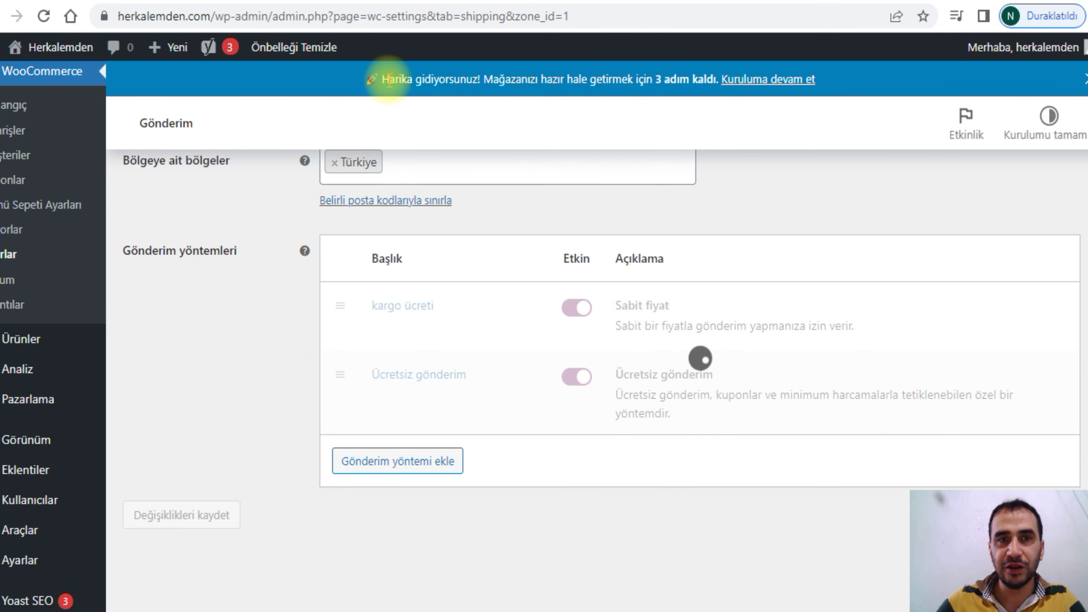
pyautogui.scroll(2, 650, 299)
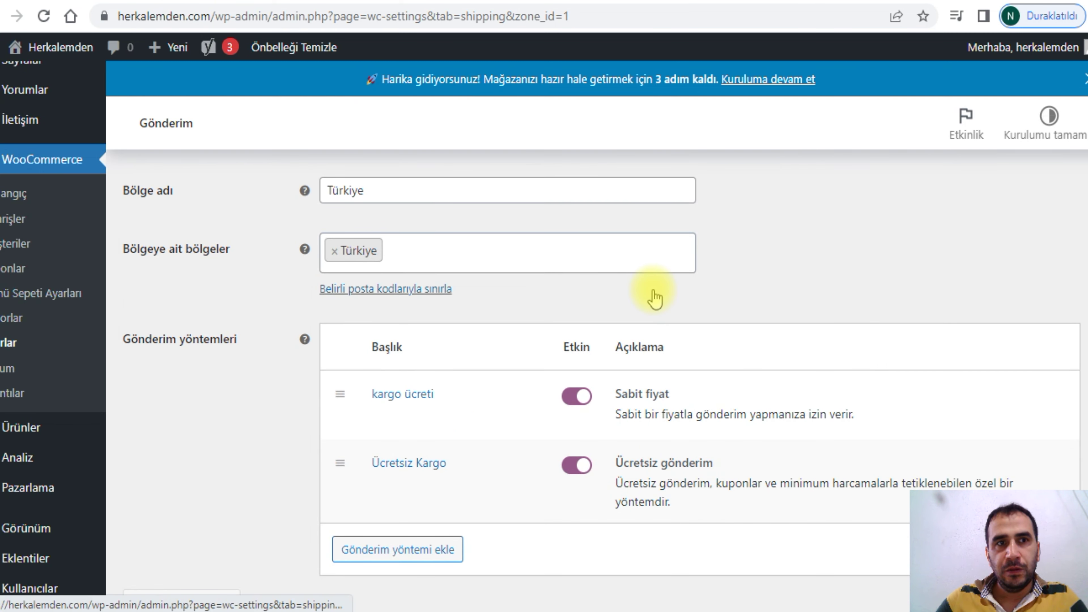
pyautogui.scroll(2, 728, 296)
pyautogui.scroll(-5, 757, 294)
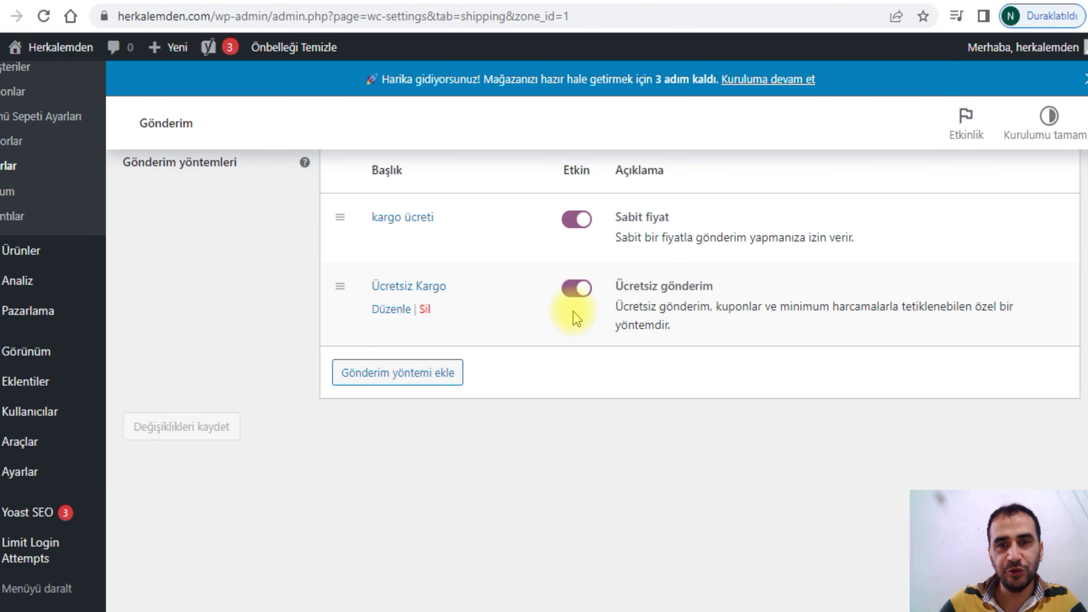
# Toggle Ücretsiz Kargo off and back on, then save the Türkiye zone.
pyautogui.click(576, 290)
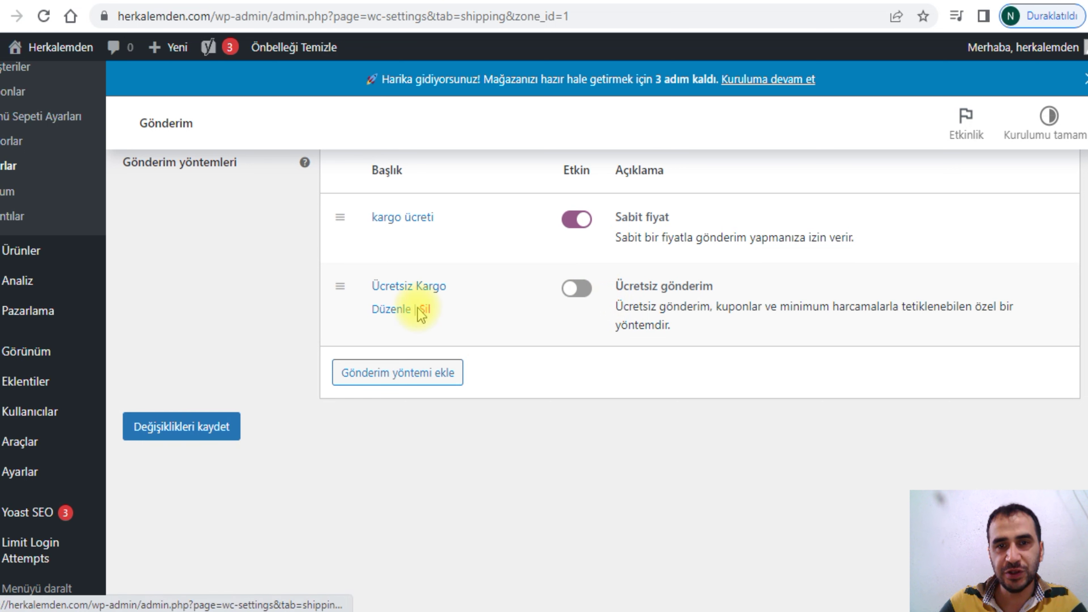
pyautogui.click(576, 290)
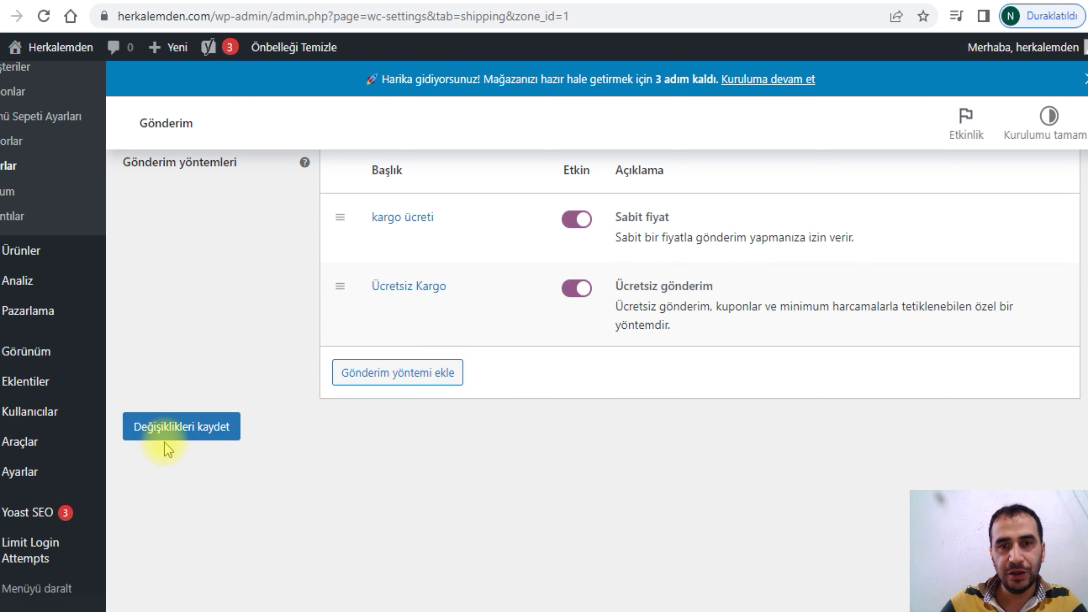
pyautogui.click(173, 429)
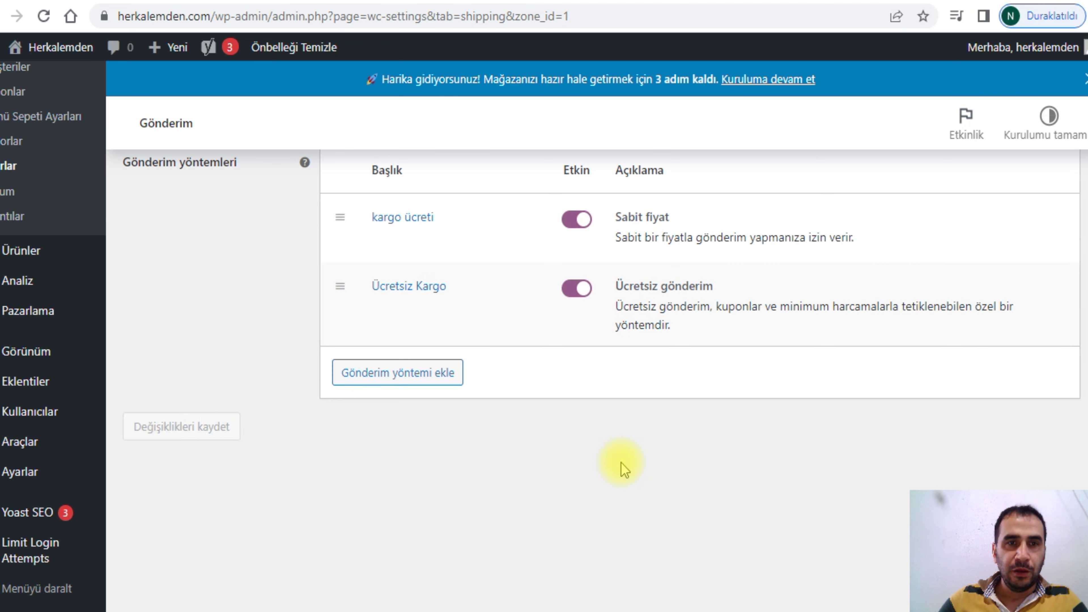
pyautogui.scroll(2, 631, 461)
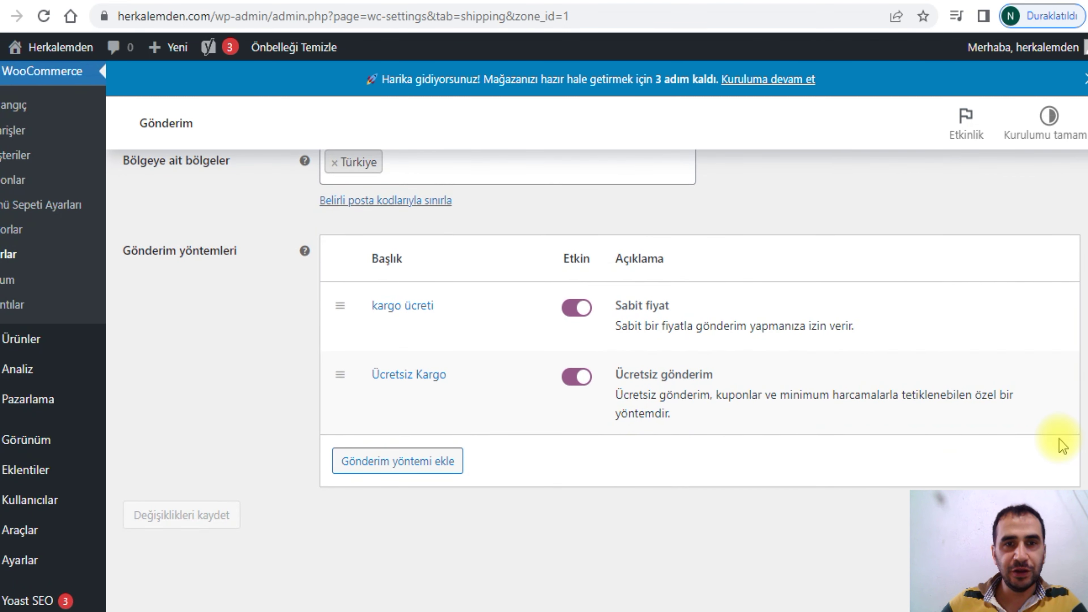
pyautogui.scroll(2, 1060, 441)
pyautogui.scroll(3, 1054, 435)
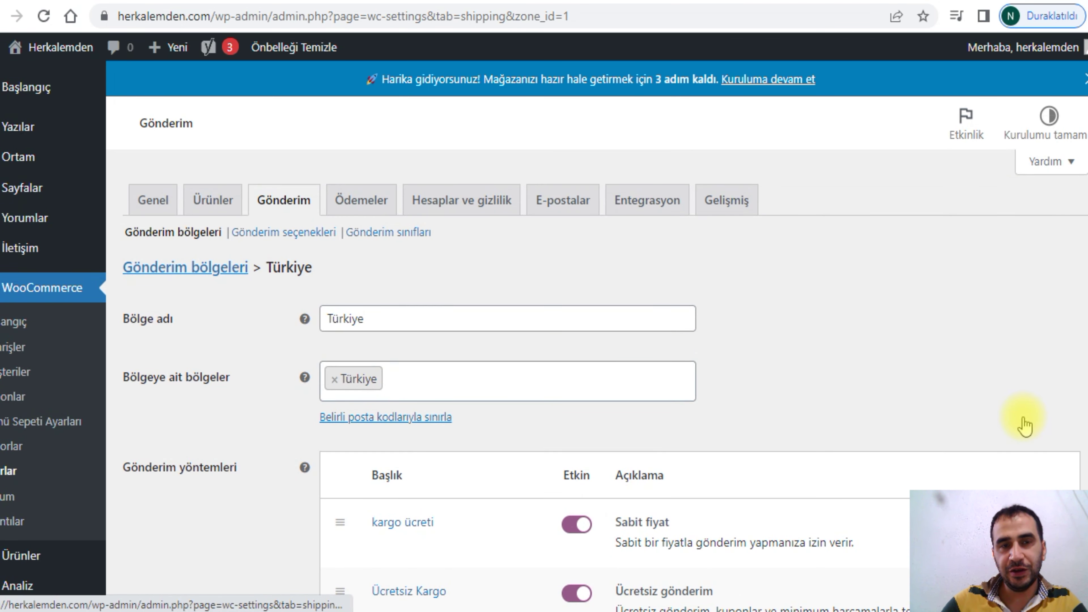